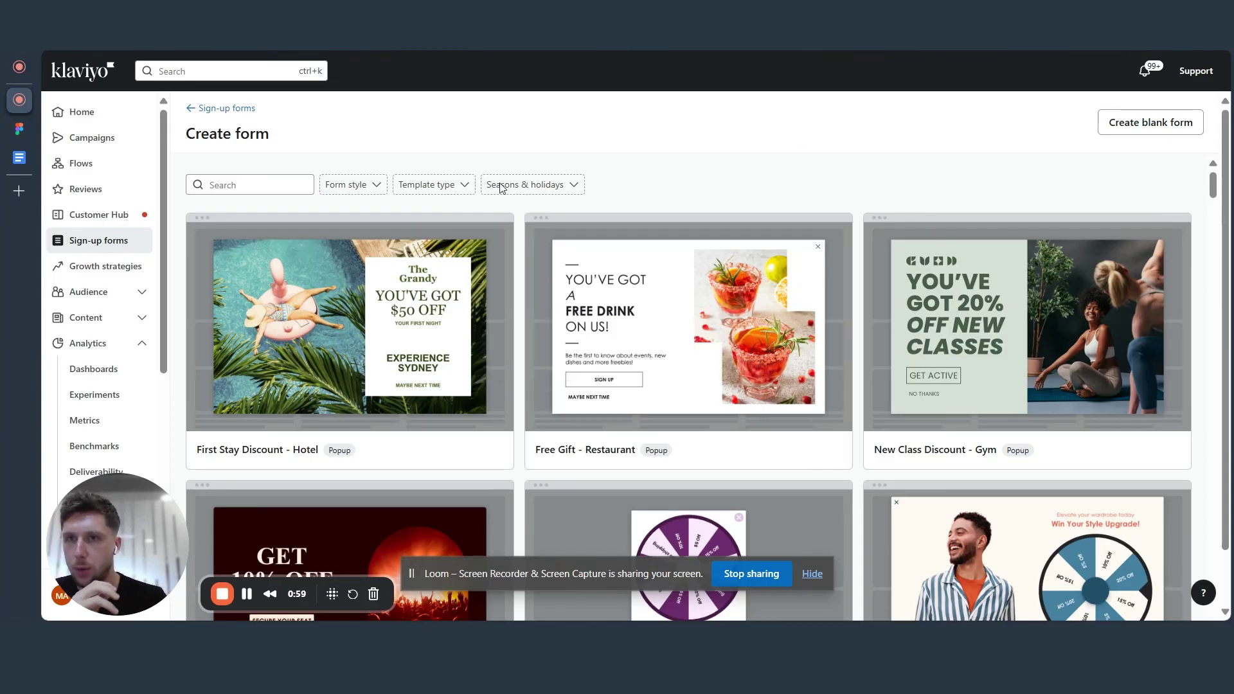
Switch to Figma Slides and review the two before-and-after revenue comparison slides and the business performance summary slide
left_click(19, 129)
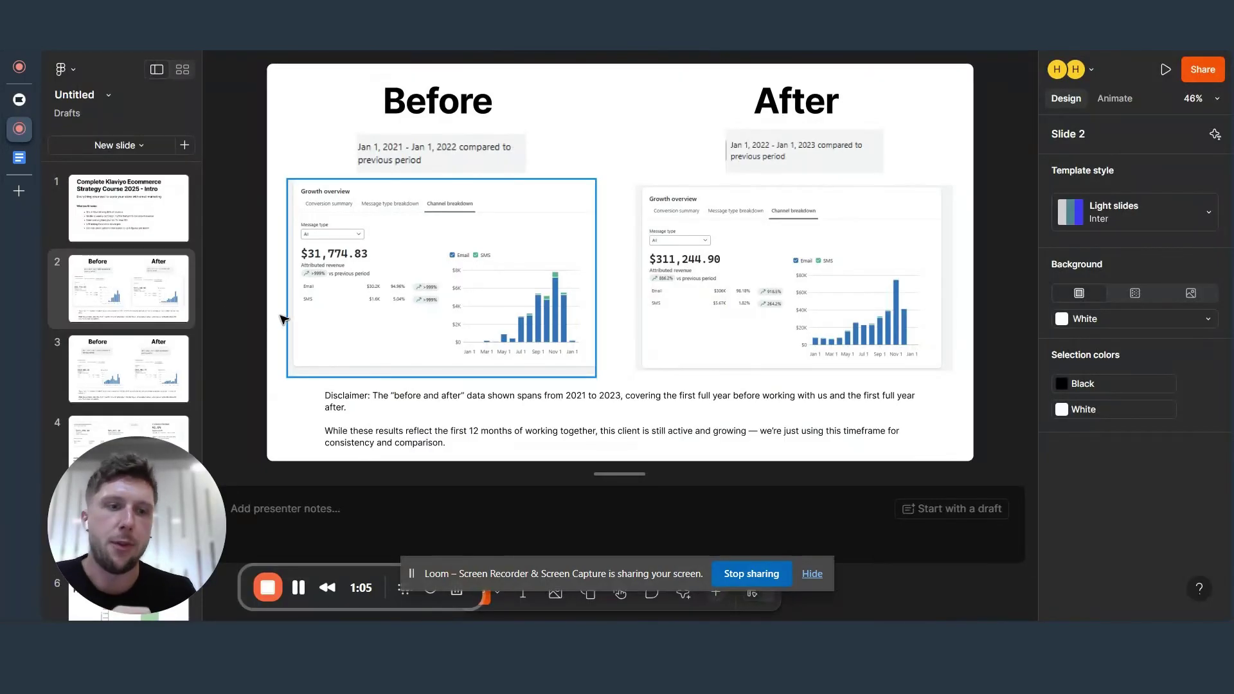
left_click(147, 356)
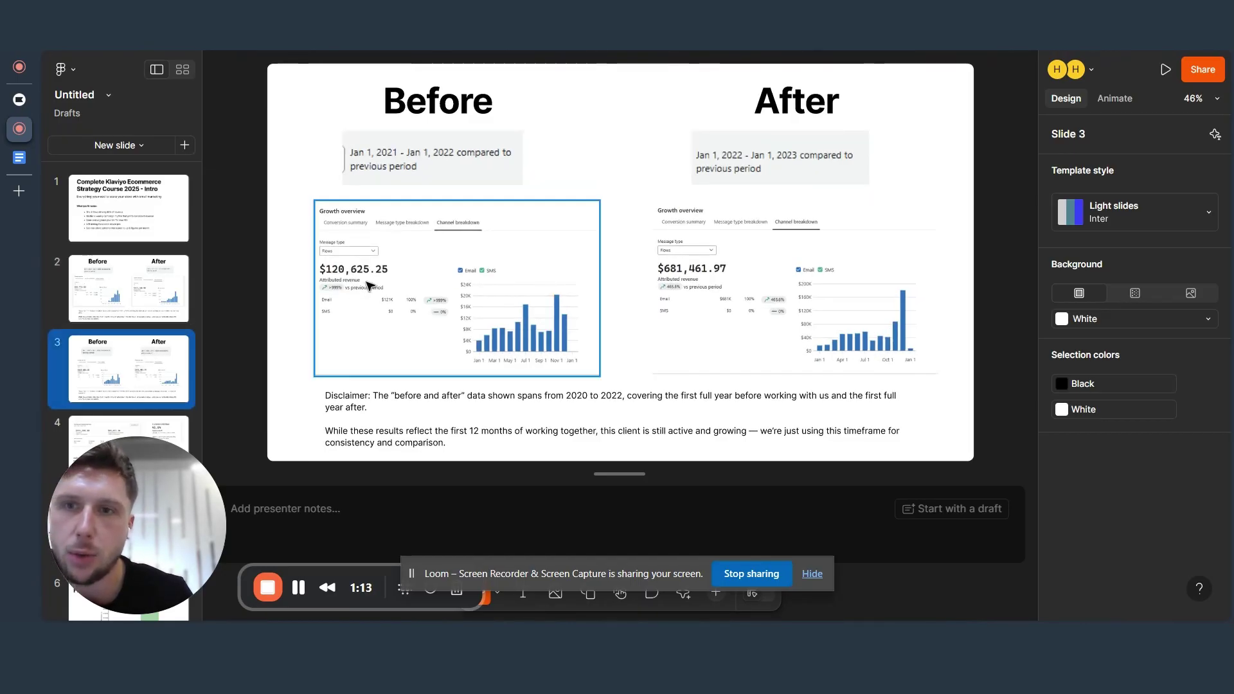
scroll(180, 304, "down", 1)
scroll(181, 304, "down", 1)
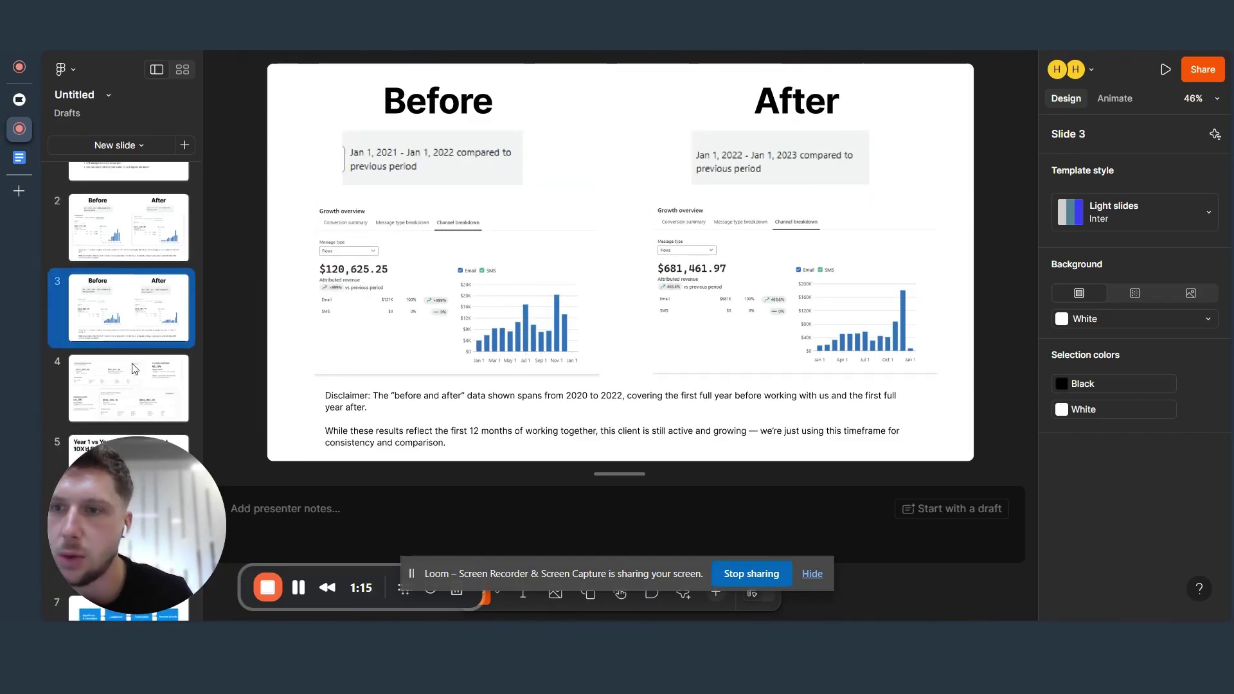
left_click(128, 372)
scroll(128, 373, "down", 1)
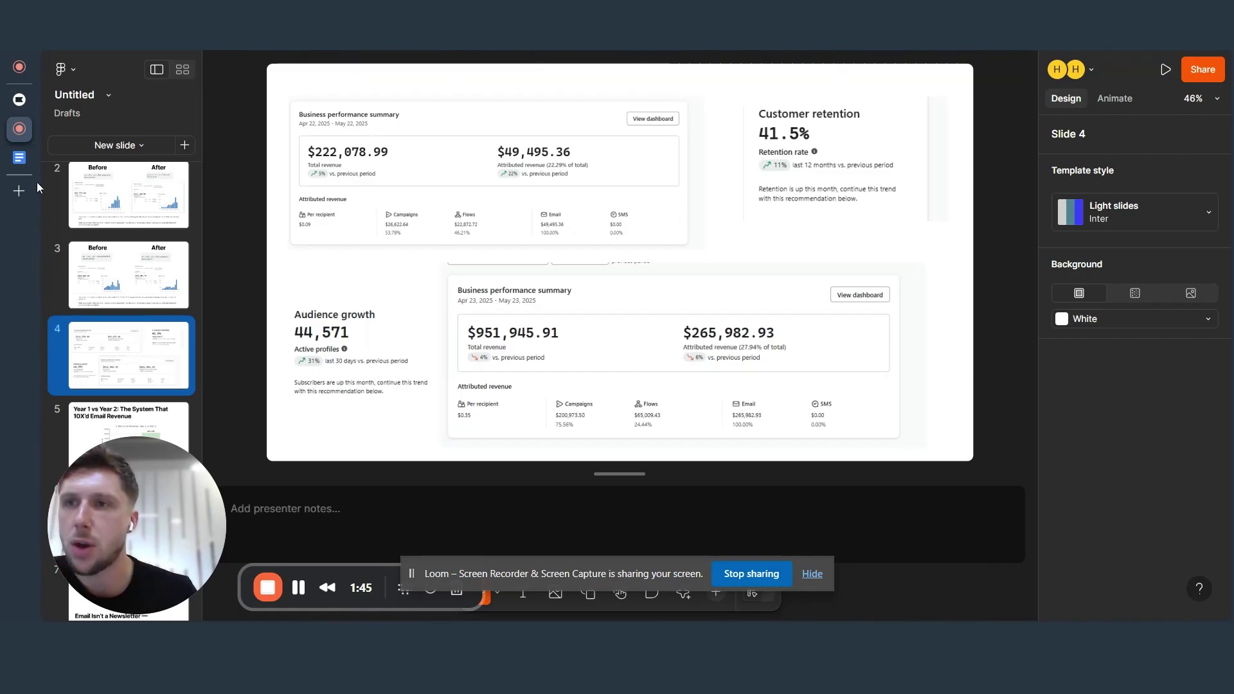
Switch to the Google Docs document and examine the WELCOME, Quicksilver Scientific and DressUp sign-up popup examples
mouse_move(26, 169)
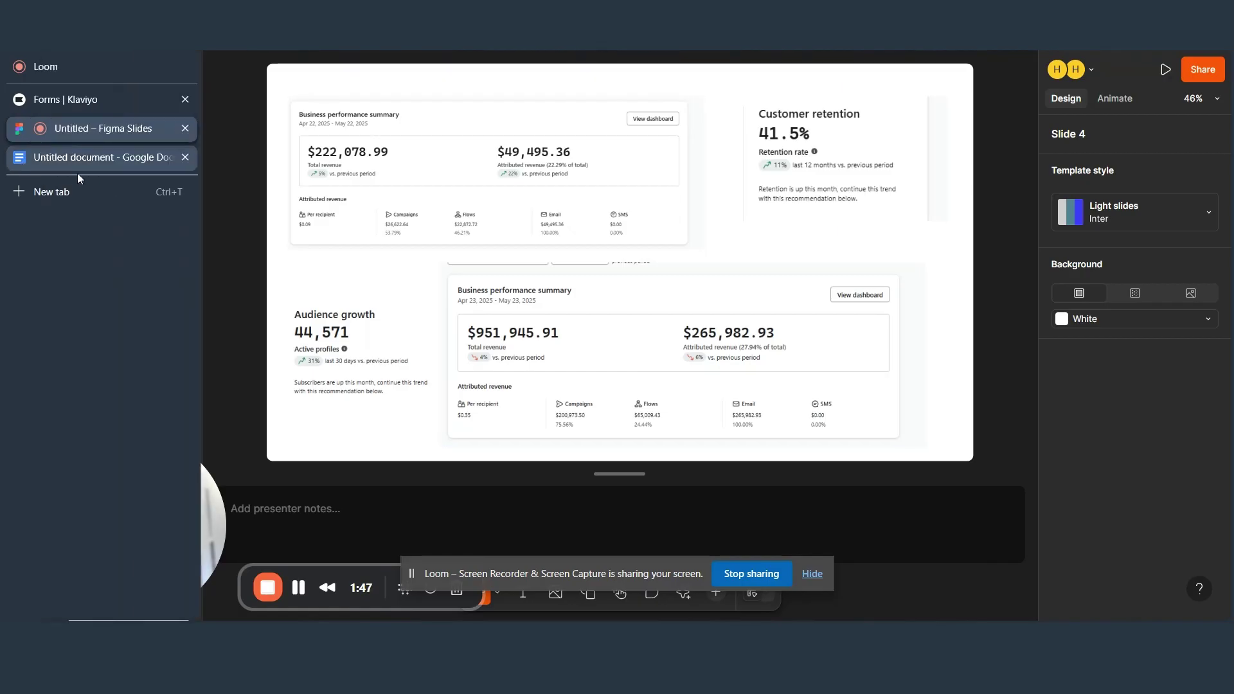
left_click(81, 99)
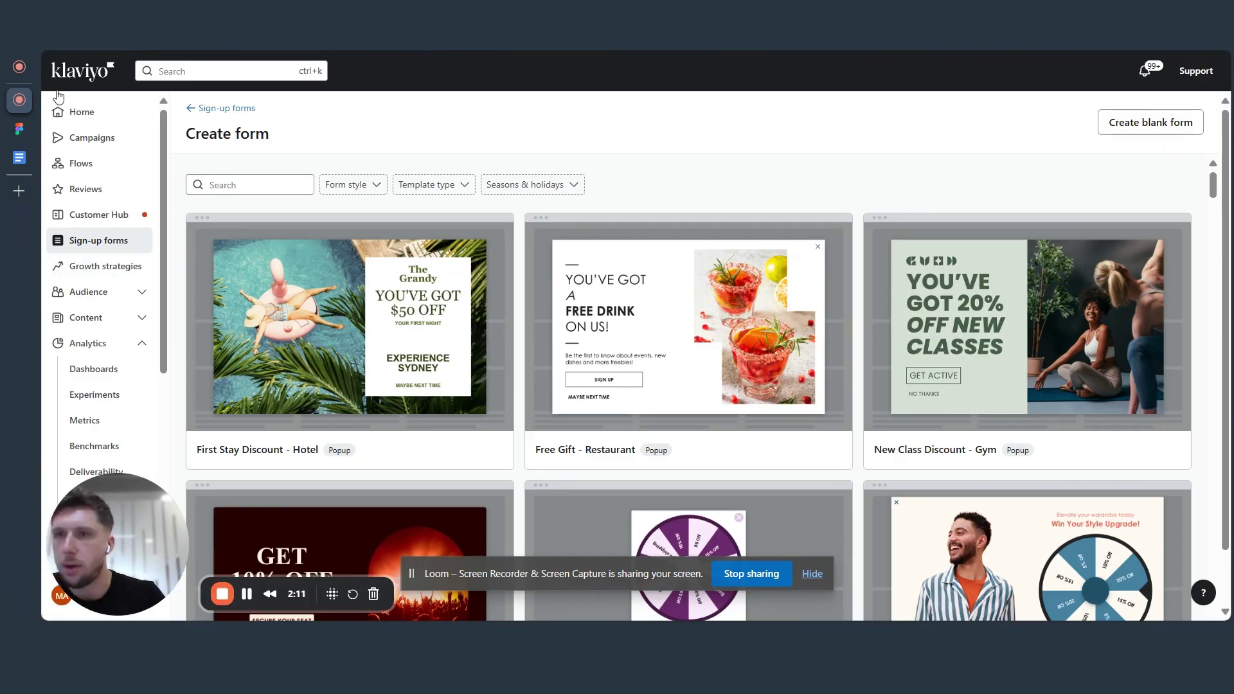
left_click(25, 159)
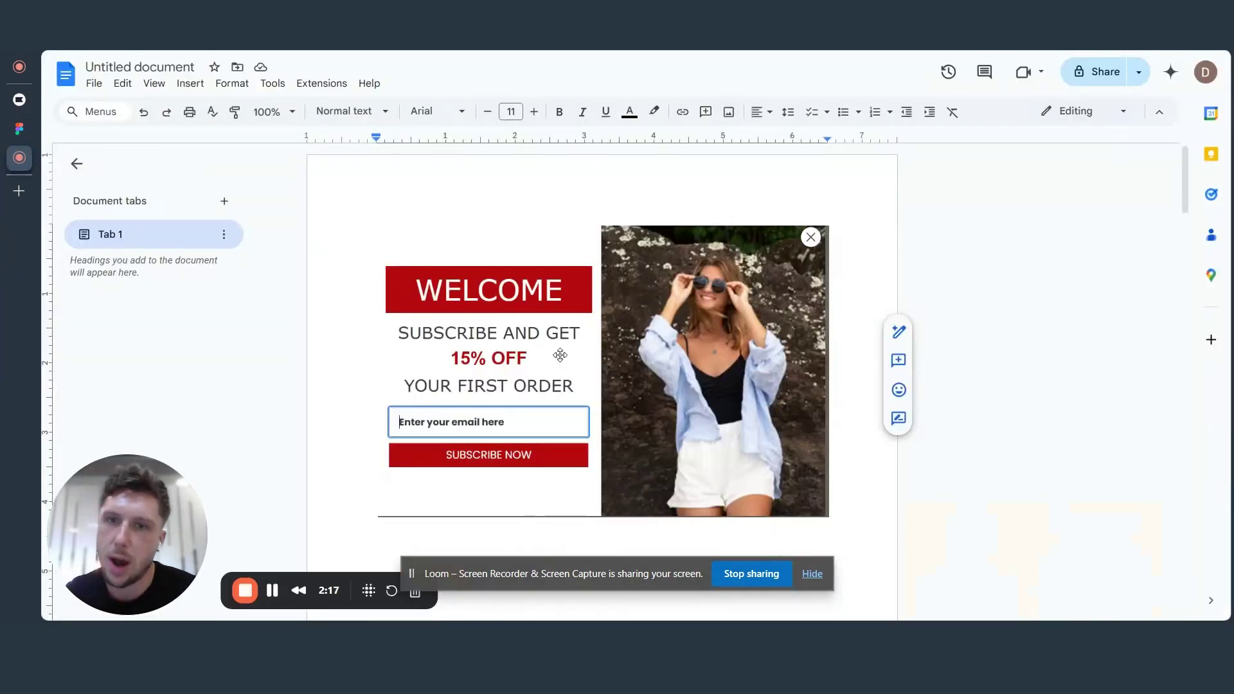
scroll(575, 456, "down", 3)
scroll(575, 456, "up", 2)
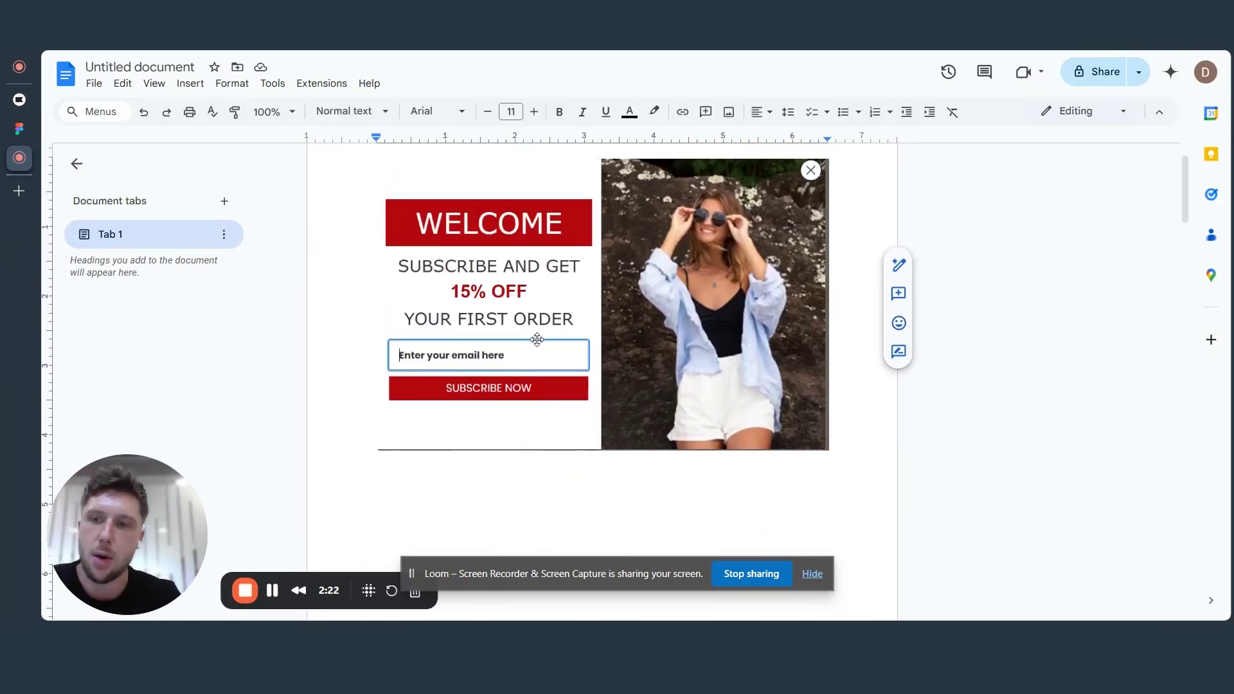
scroll(537, 339, "down", 1)
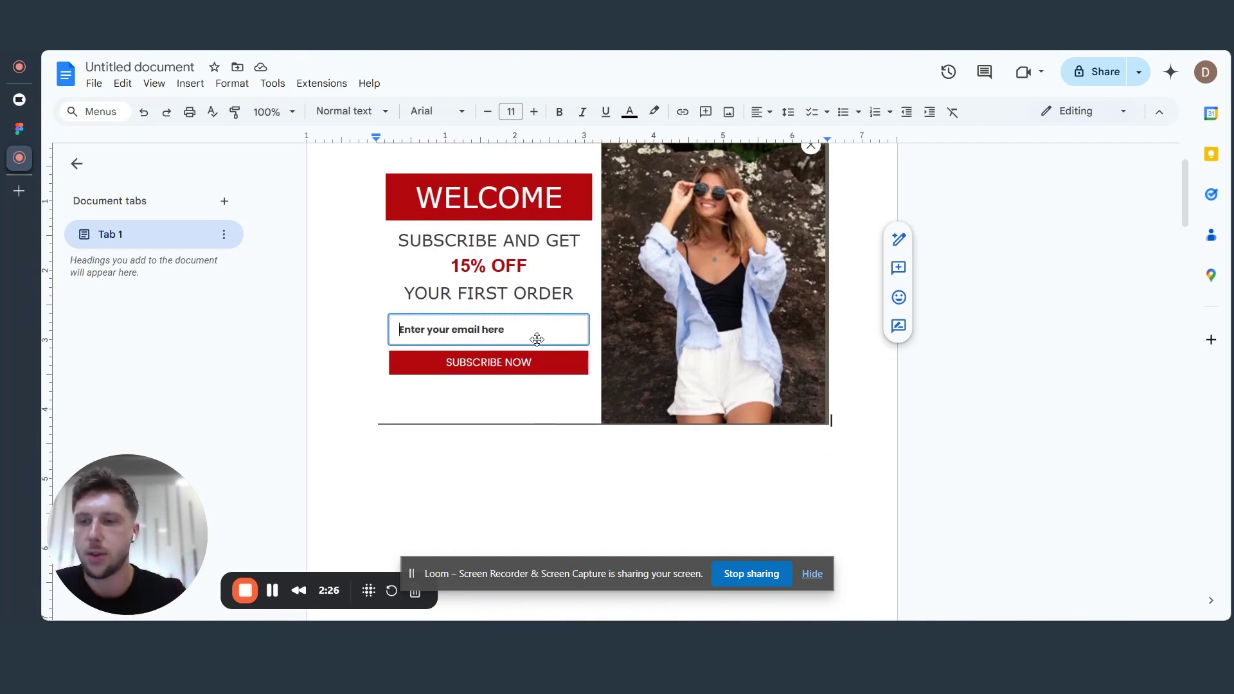
scroll(537, 340, "down", 10)
scroll(537, 339, "up", 1)
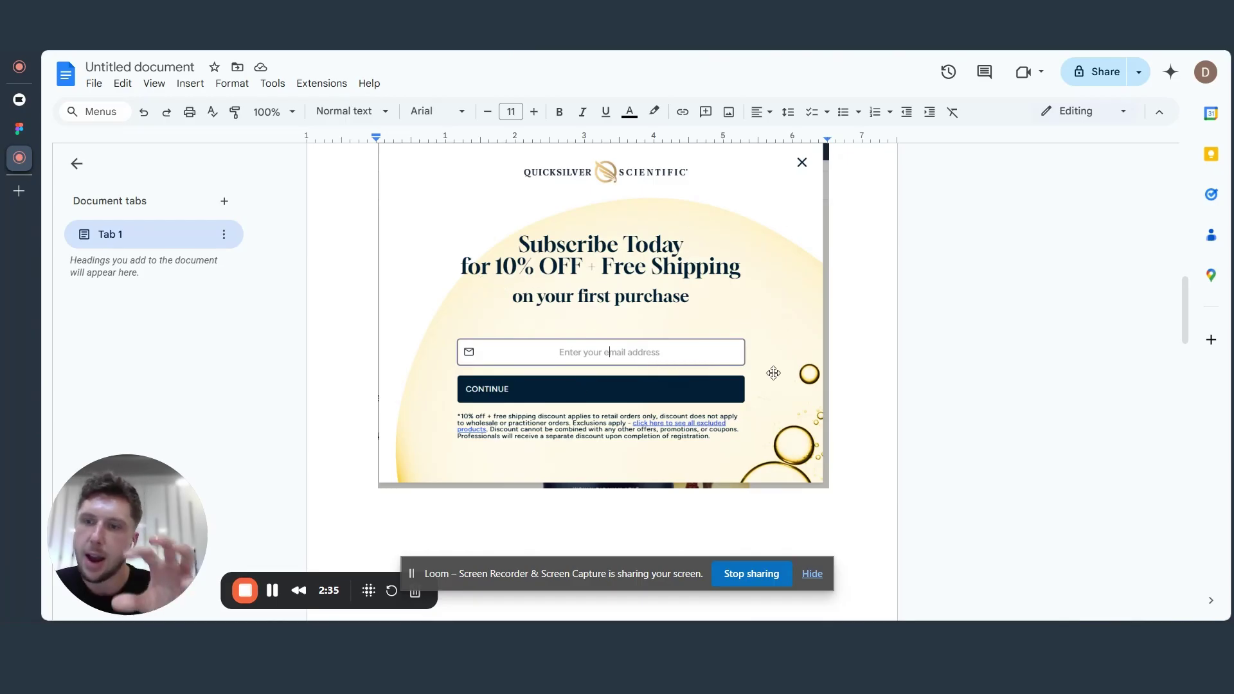
scroll(773, 372, "down", 10)
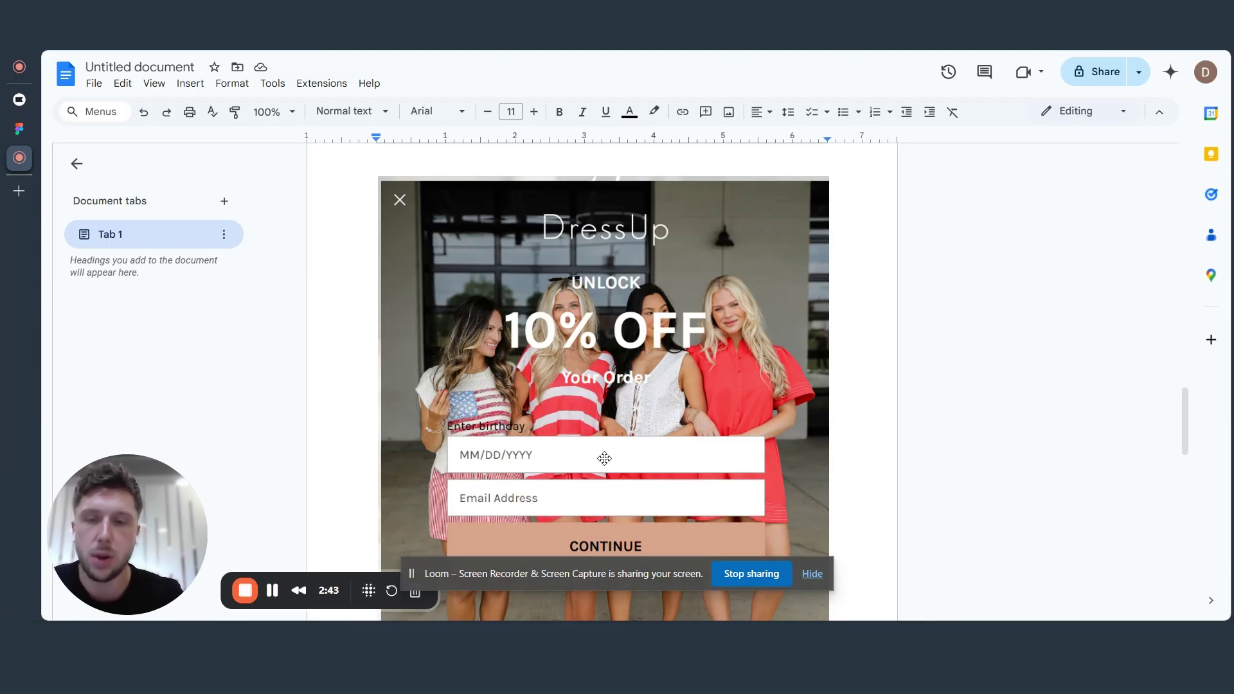
scroll(604, 459, "down", 1)
scroll(537, 490, "down", 10)
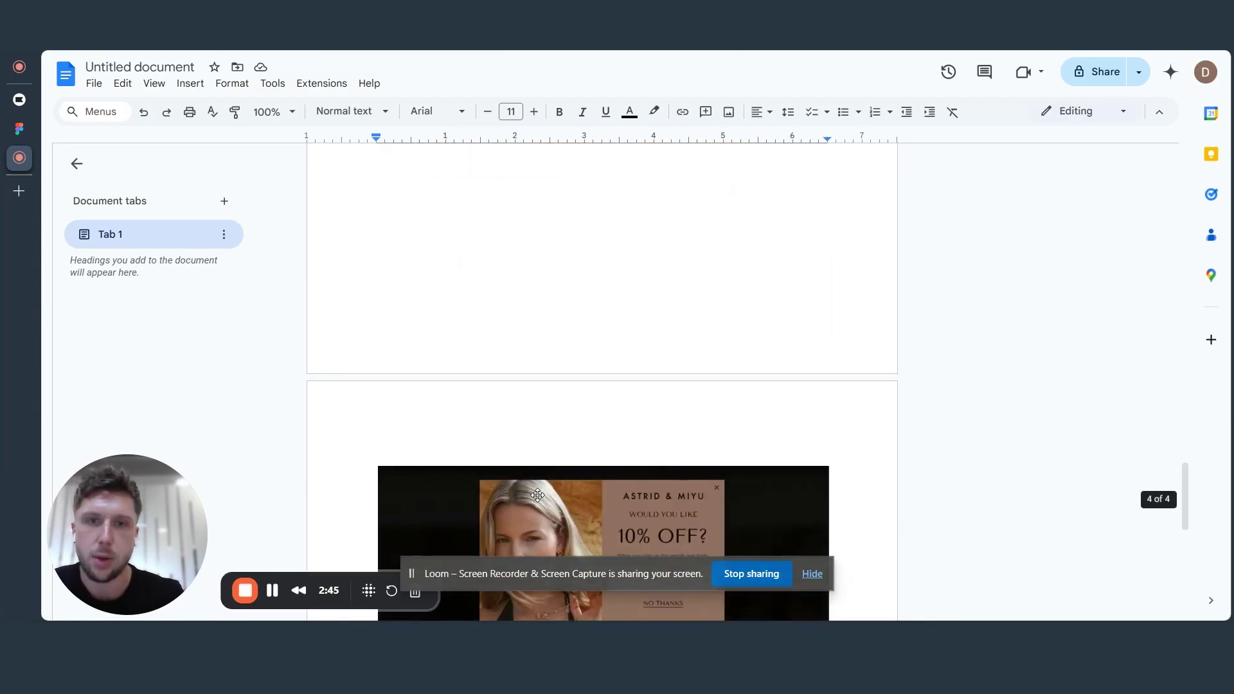
scroll(537, 494, "up", 15)
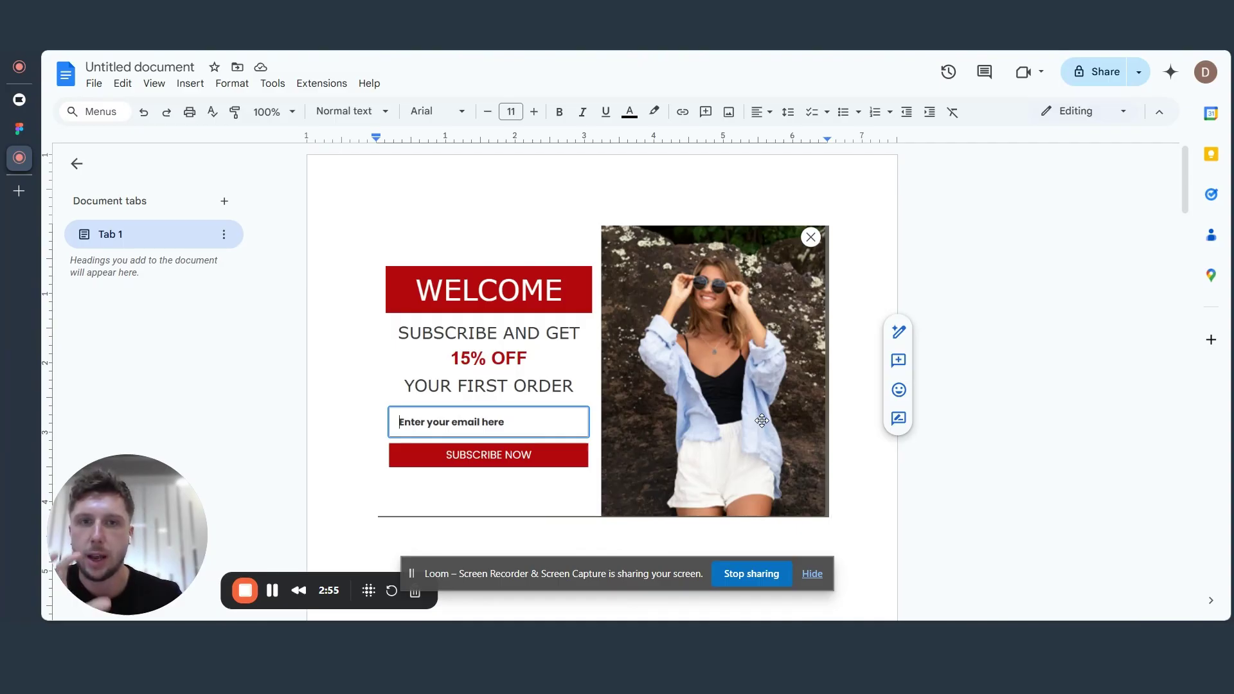
Examine the multi-step popup examples on the document's last page, the Astrid & Miyu offer and the three-screen discount sequence
scroll(762, 421, "down", 15)
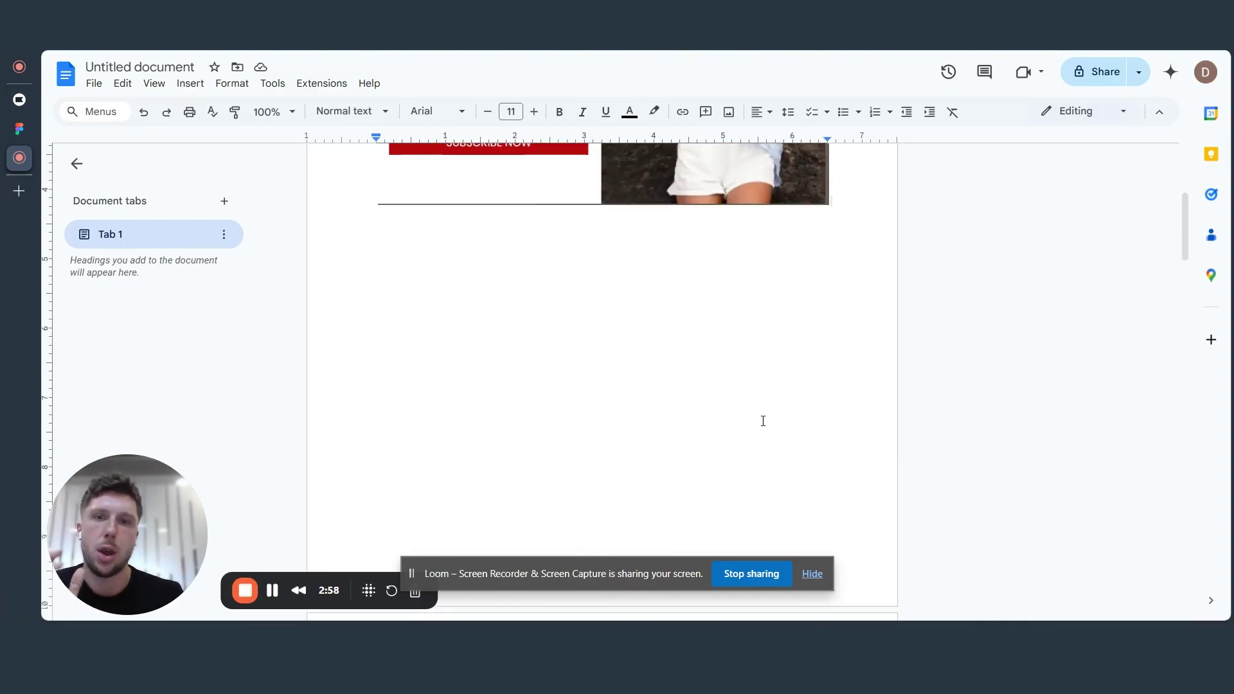
scroll(763, 421, "down", 4)
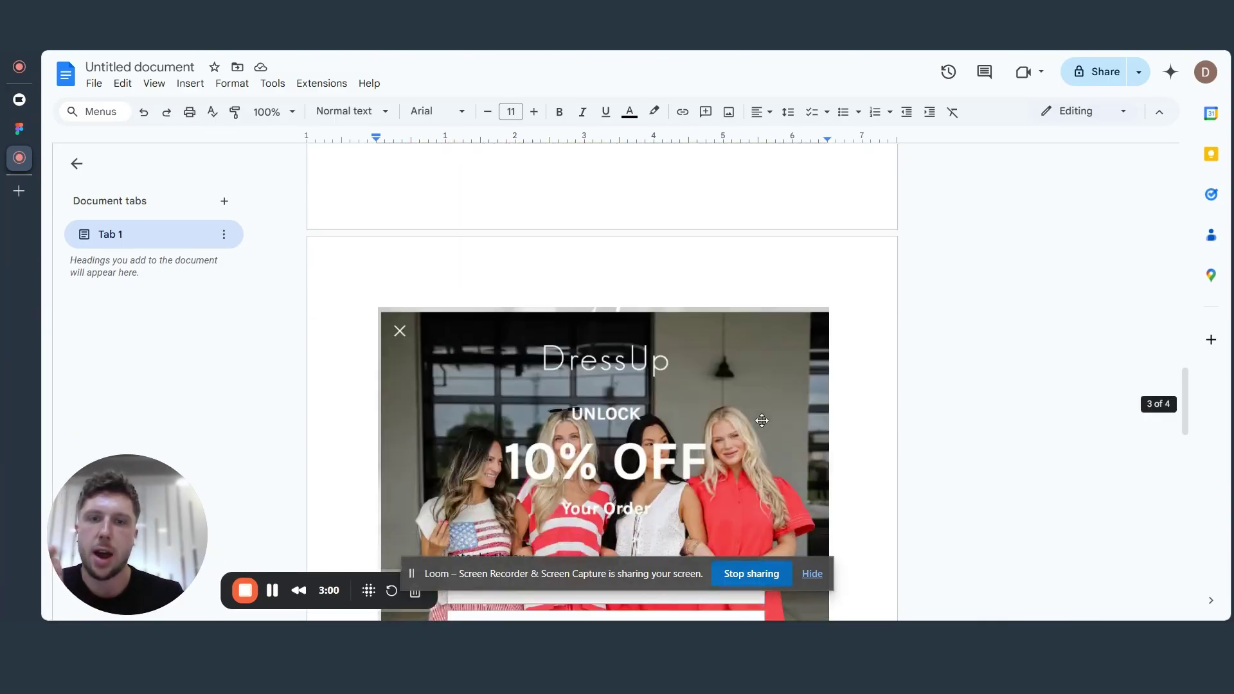
scroll(762, 421, "down", 12)
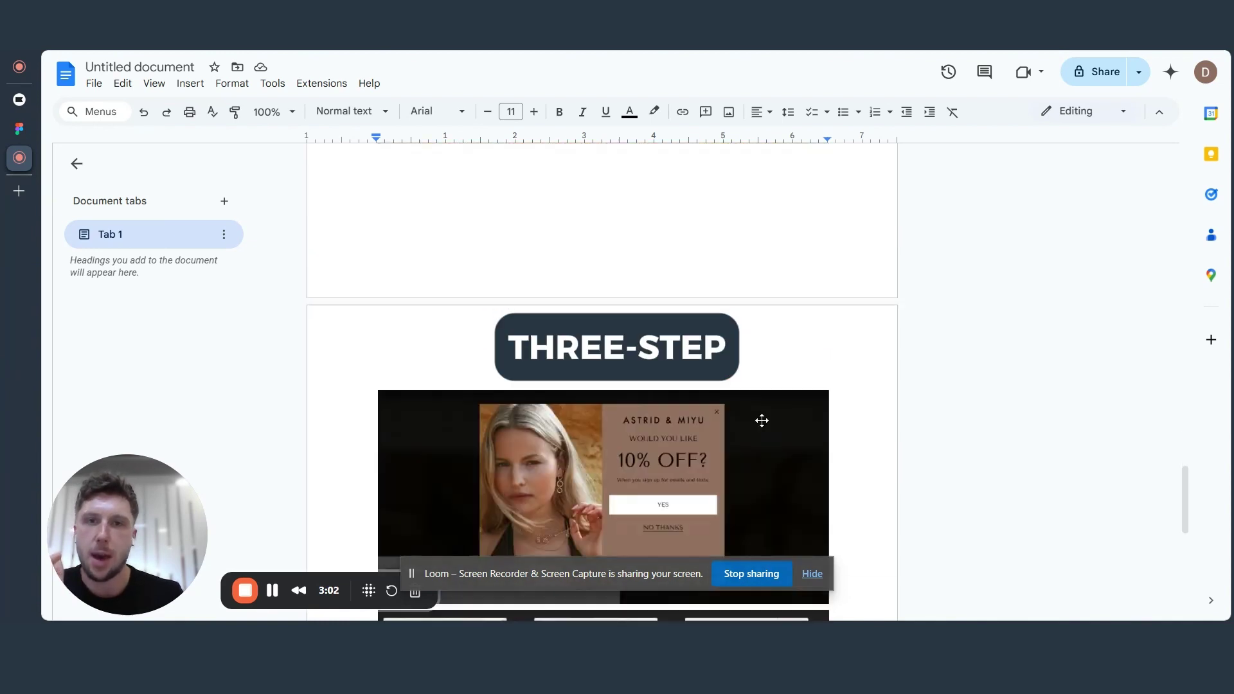
scroll(762, 421, "down", 2)
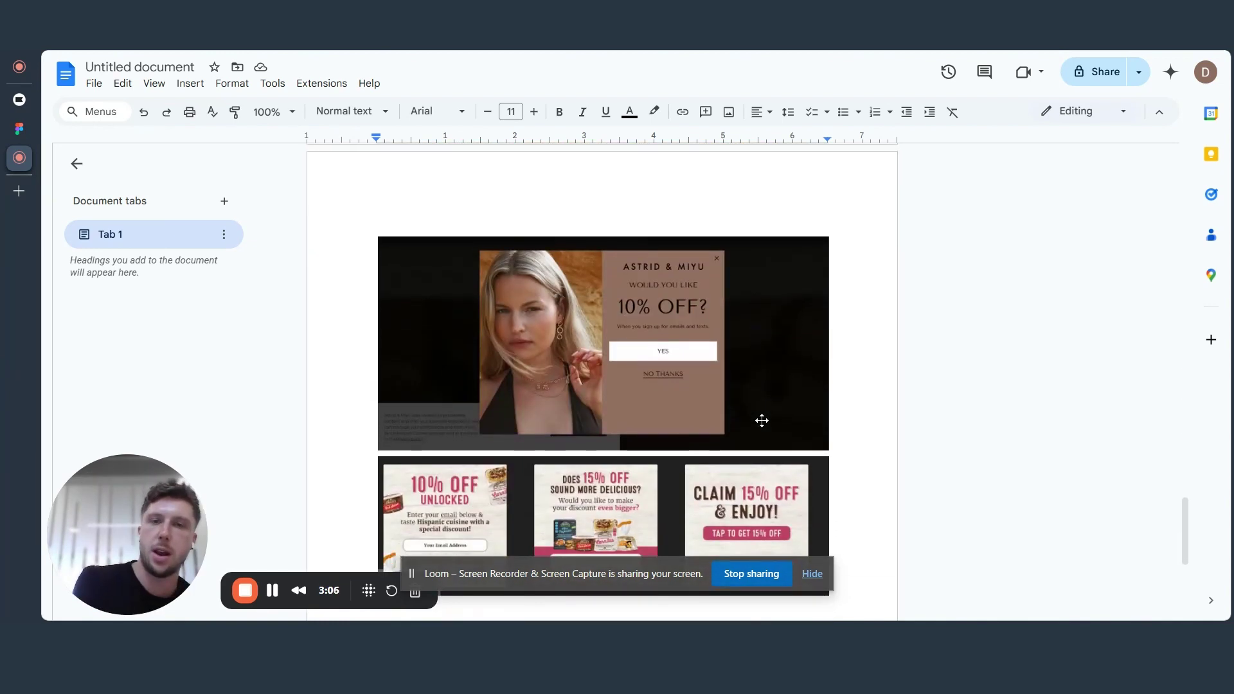
scroll(666, 433, "down", 1)
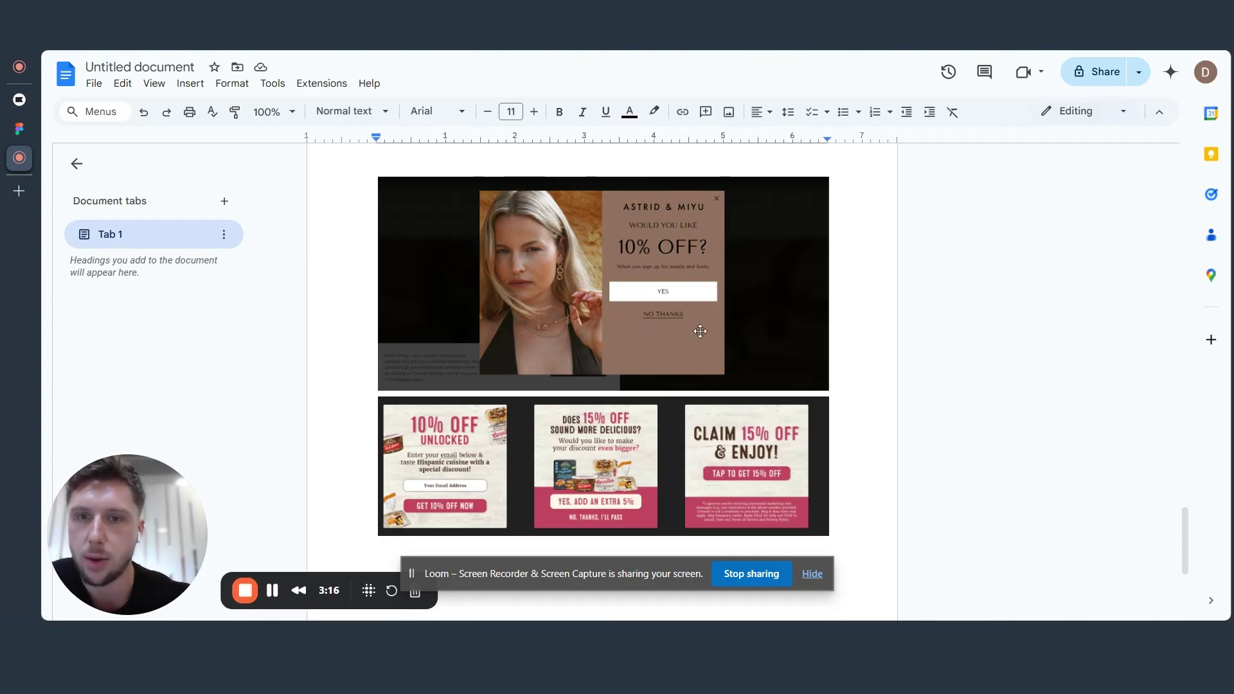
scroll(641, 301, "down", 1)
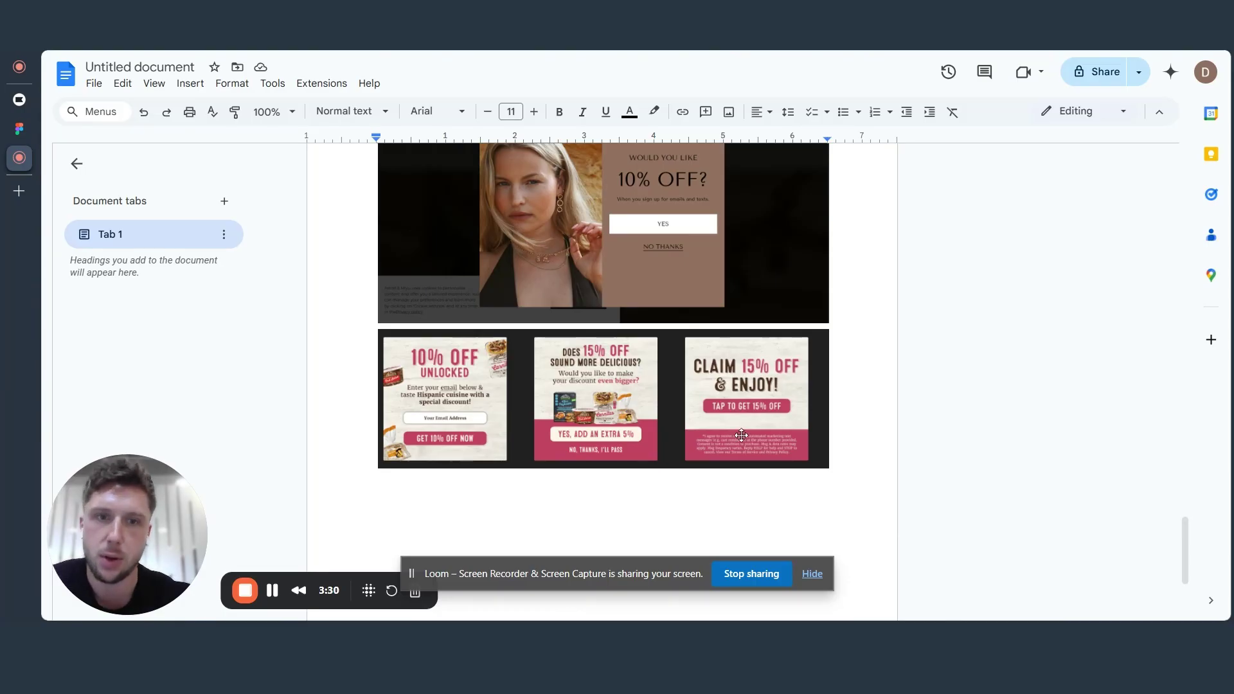
scroll(741, 436, "up", 1)
scroll(620, 462, "down", 2)
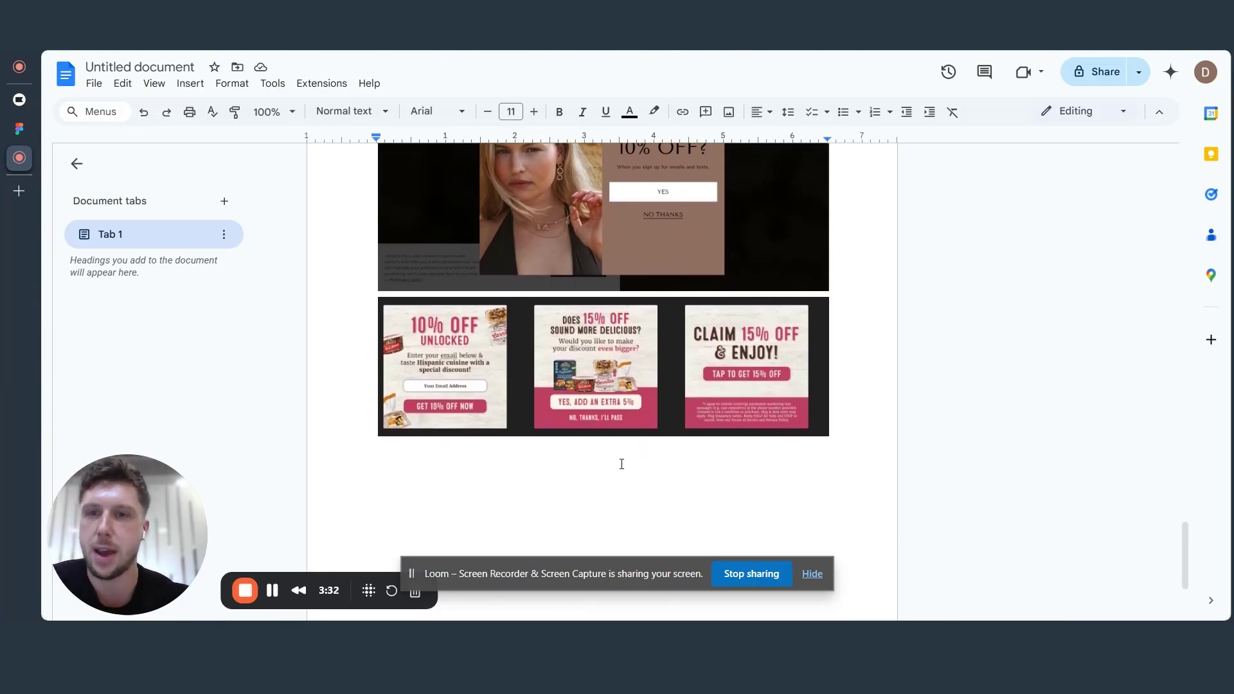
scroll(622, 464, "down", 3)
scroll(620, 463, "up", 6)
scroll(620, 463, "up", 12)
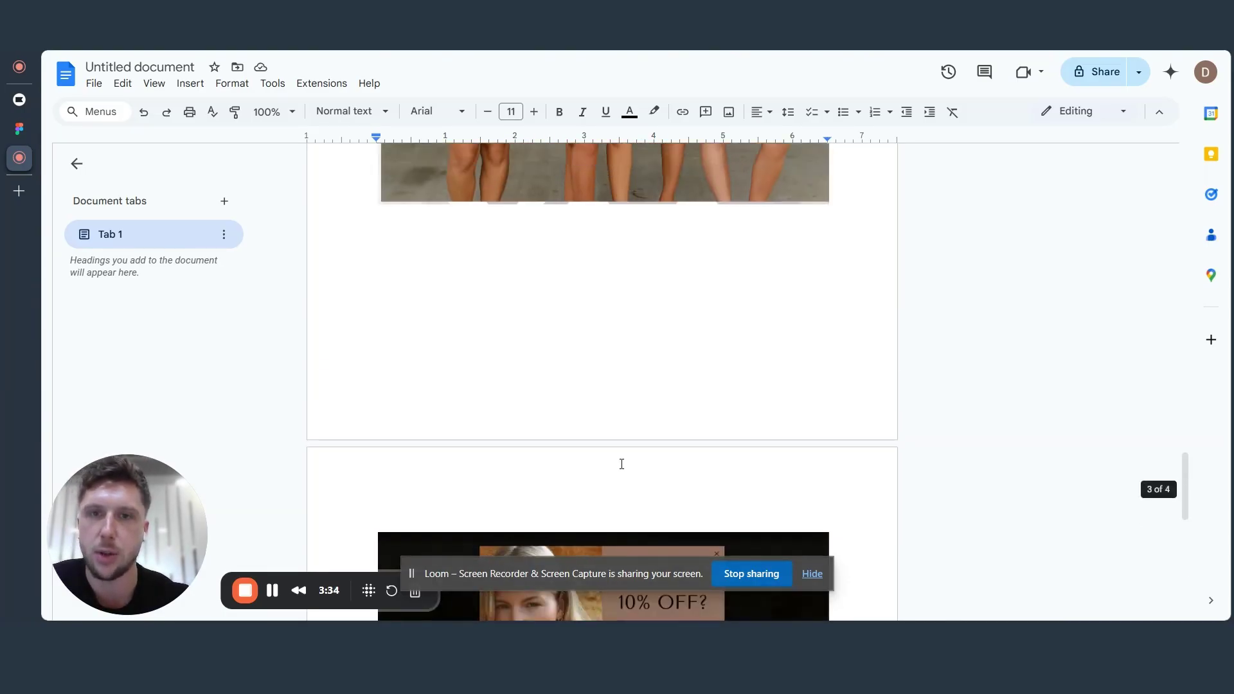
scroll(620, 463, "down", 9)
scroll(652, 344, "down", 7)
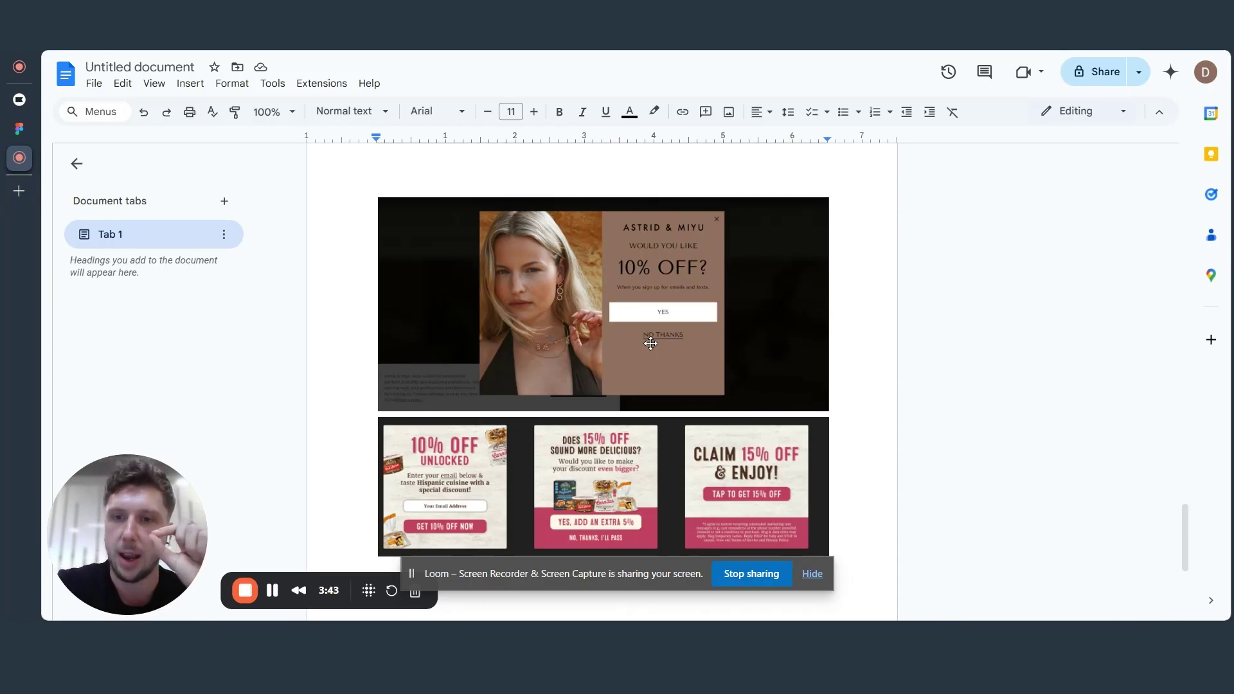
Compare the Quicksilver Scientific email popup with the multi-step popup examples at the end of the document
scroll(651, 344, "down", 10)
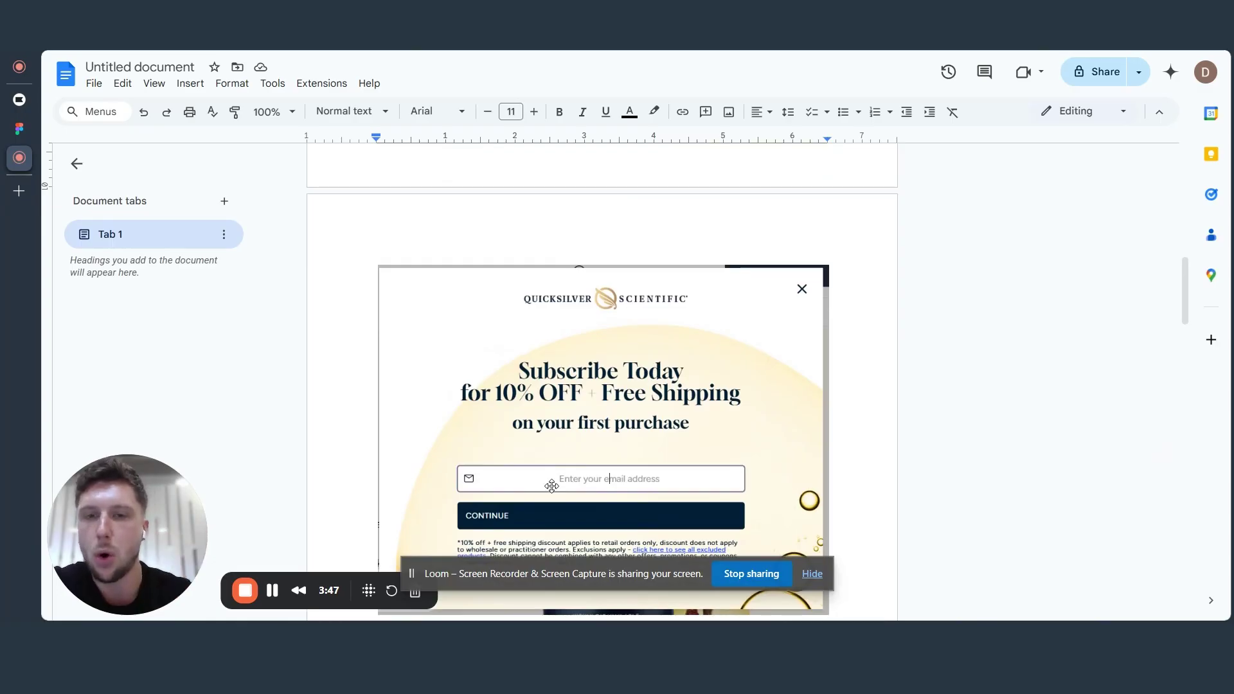
scroll(551, 485, "down", 1)
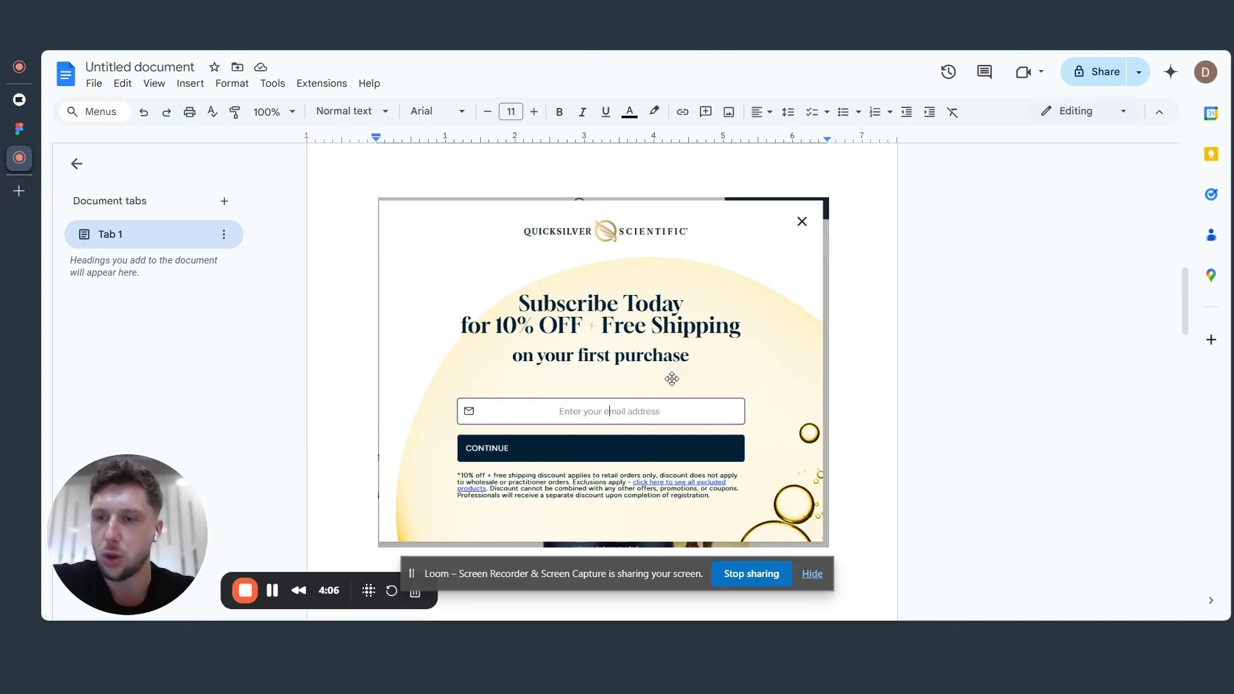
scroll(672, 378, "down", 1)
scroll(672, 378, "down", 10)
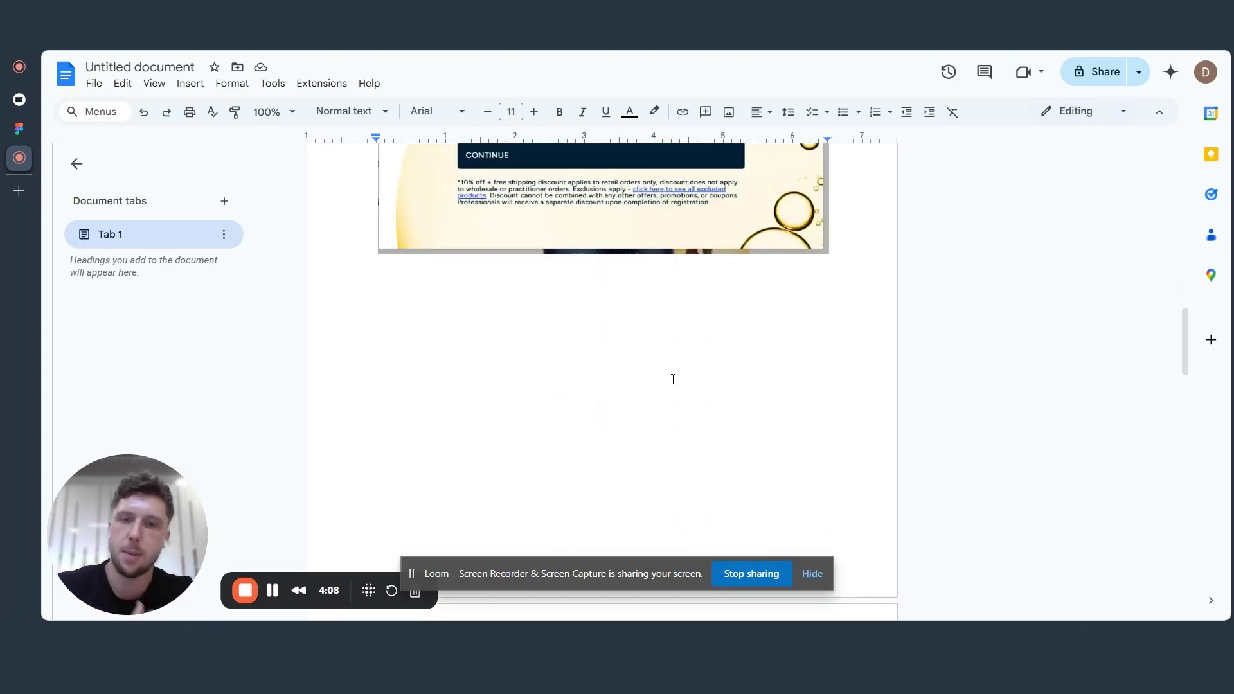
scroll(672, 379, "down", 15)
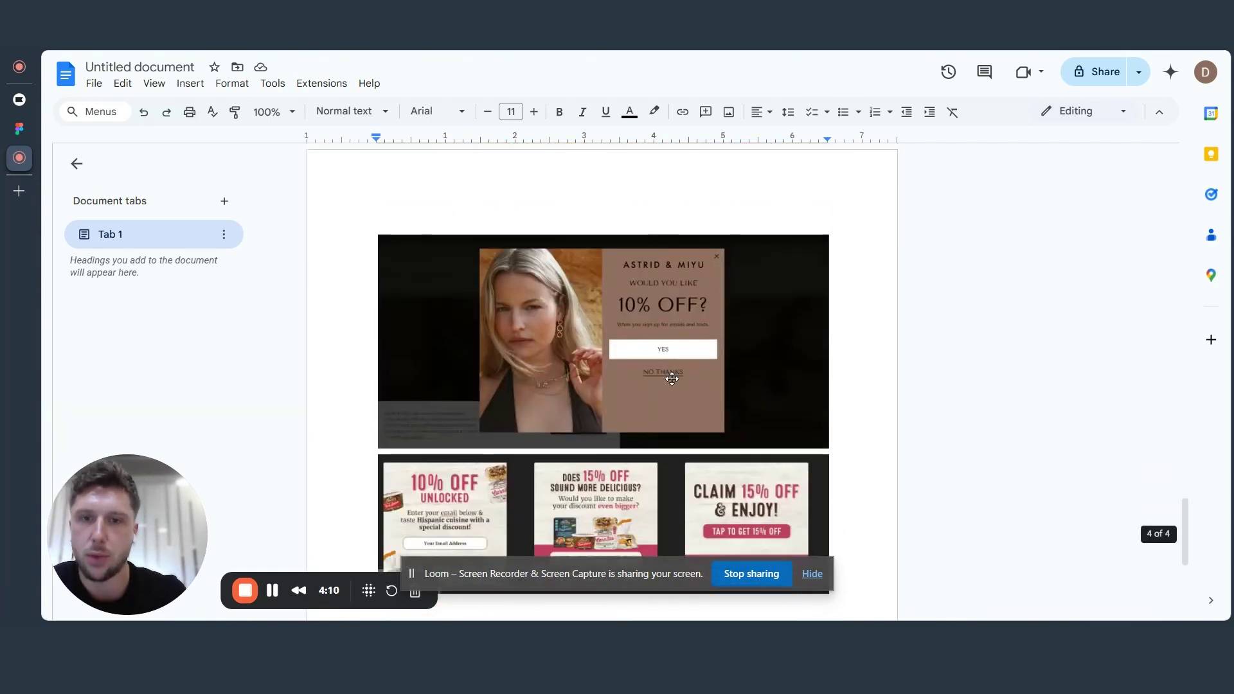
scroll(652, 432, "up", 3)
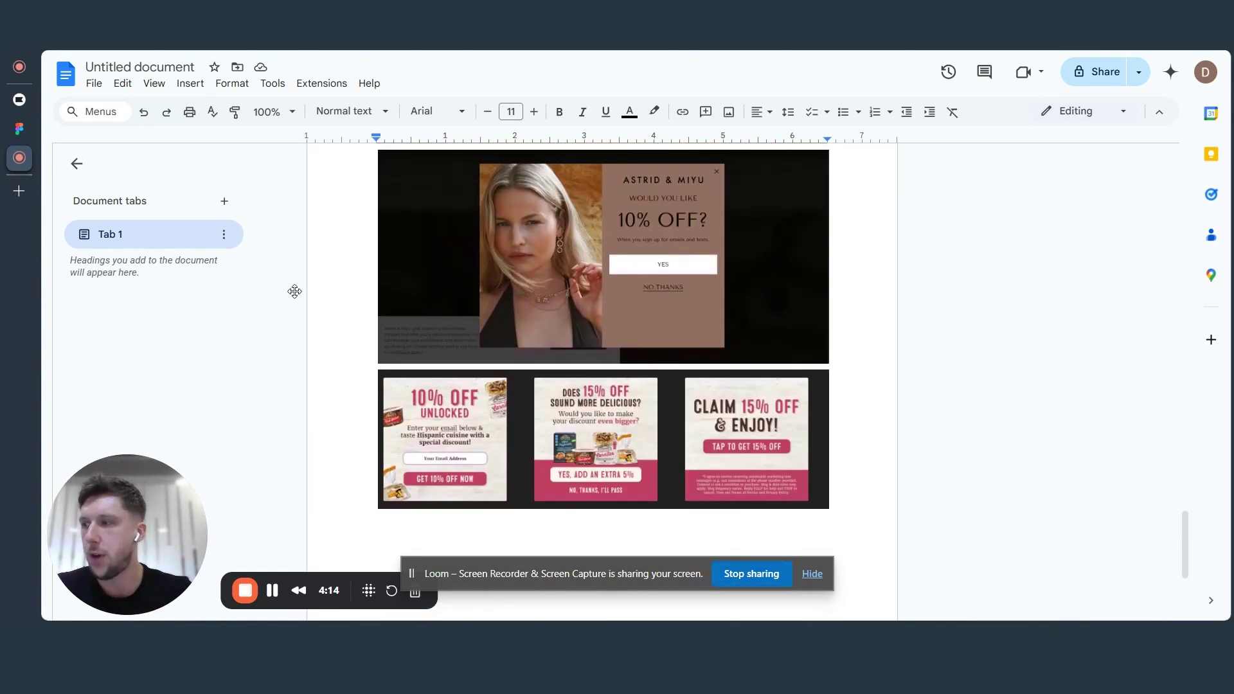
Switch to Klaviyo's form template gallery and choose the First Order Discount Coupon - Foodie popup template
left_click(20, 100)
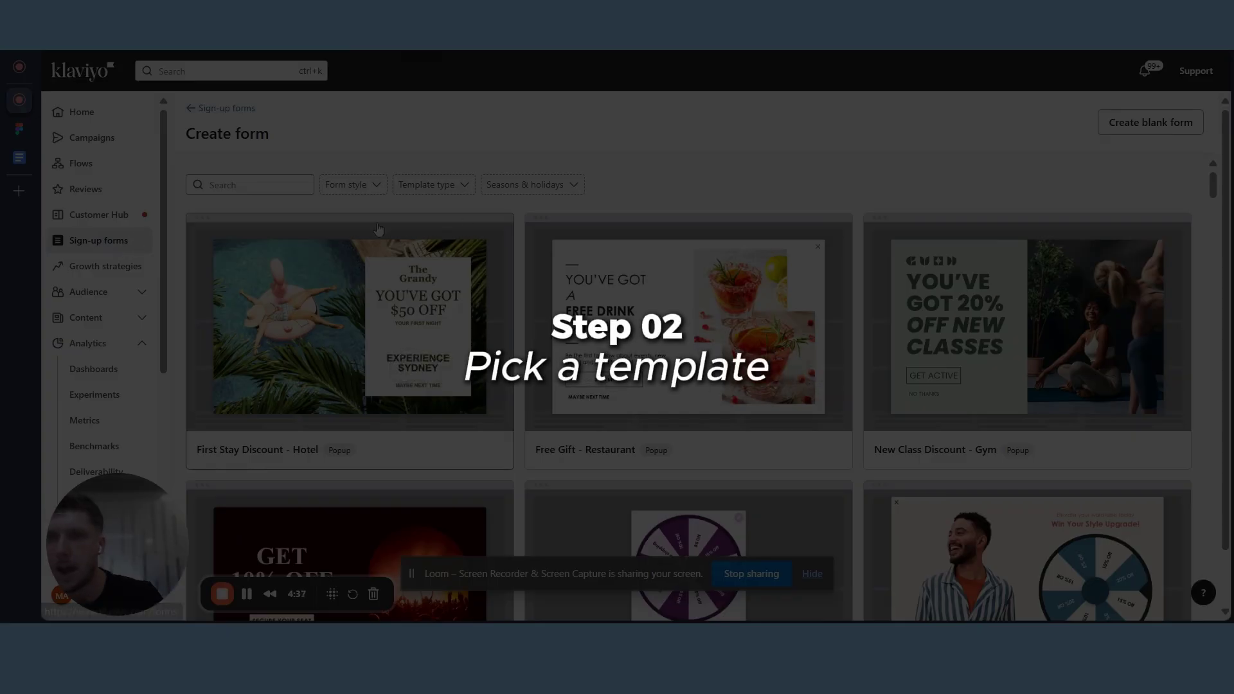
scroll(472, 273, "down", 5)
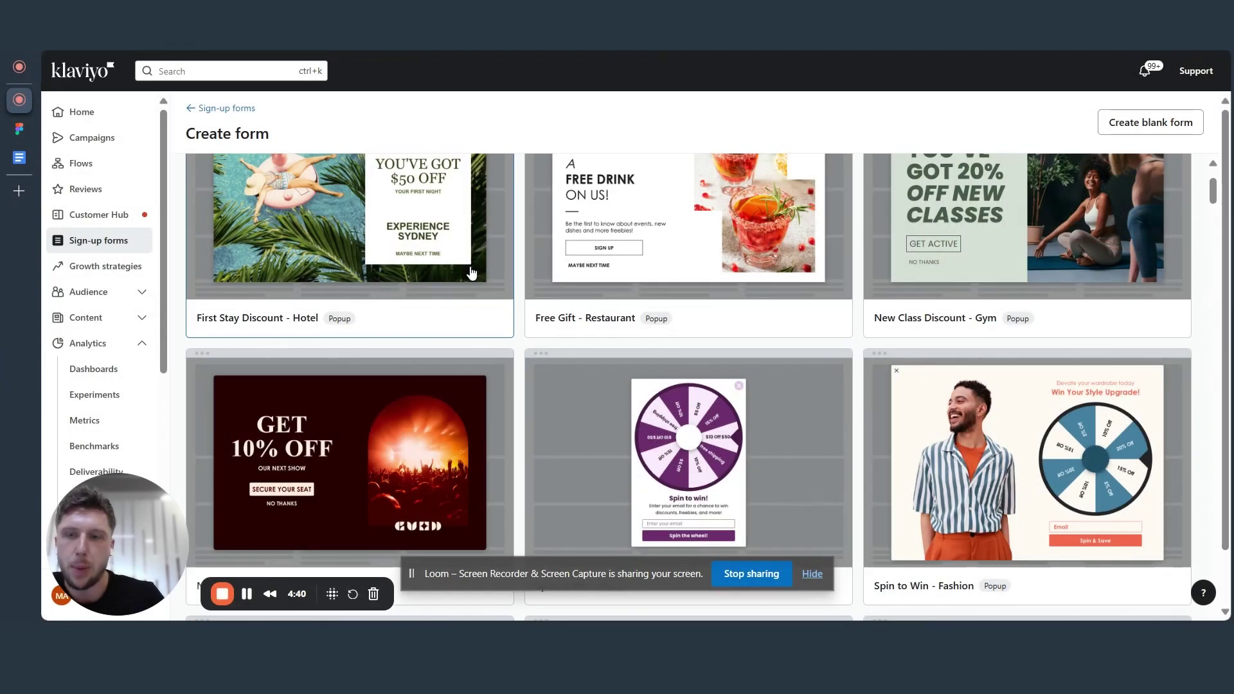
scroll(450, 334, "down", 3)
scroll(419, 399, "down", 4)
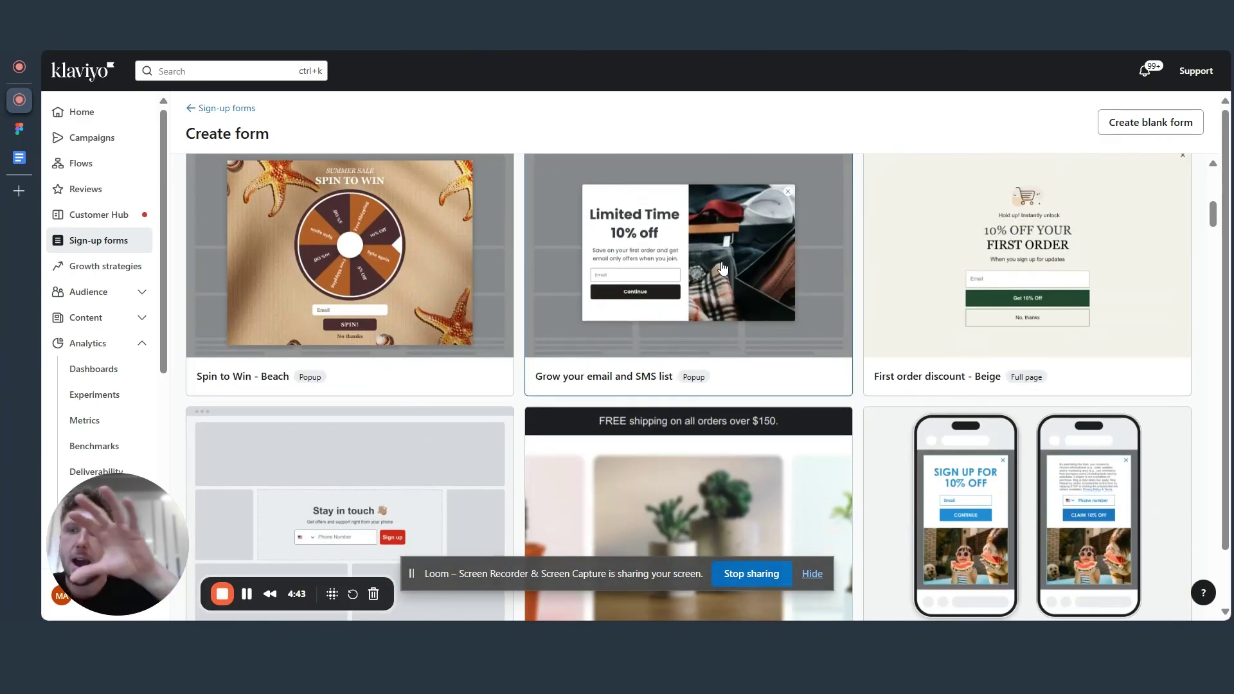
scroll(722, 267, "down", 2)
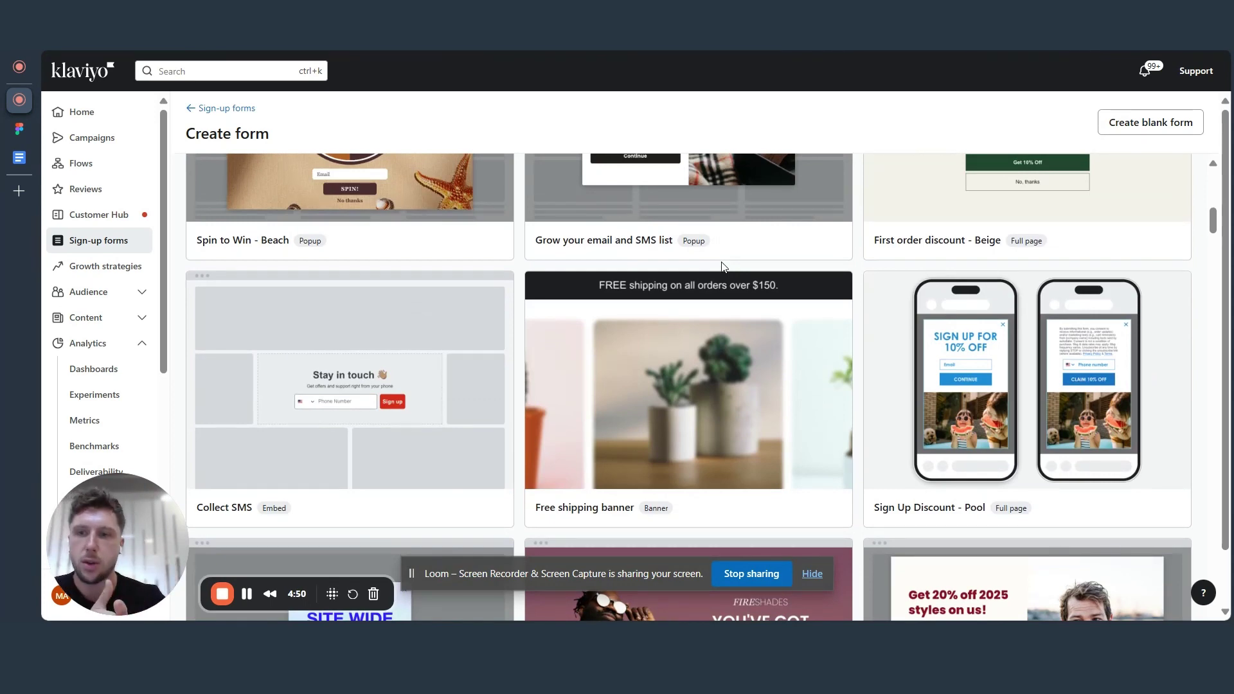
scroll(723, 267, "down", 6)
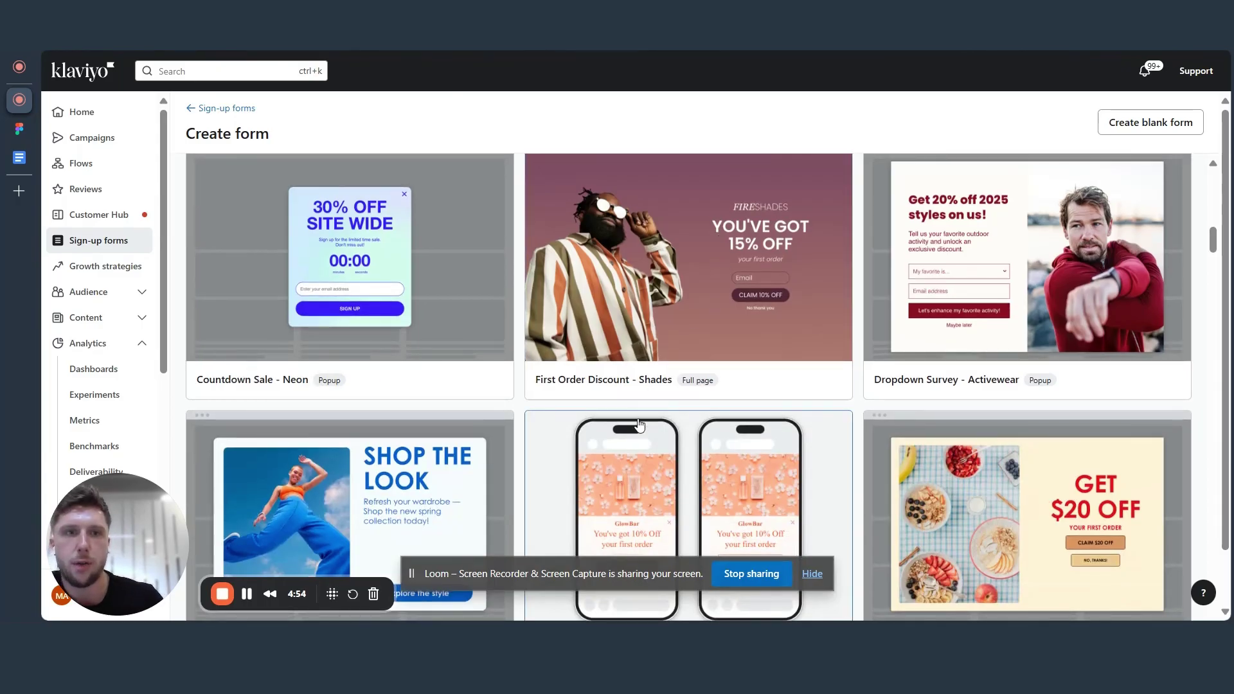
scroll(950, 286, "down", 4)
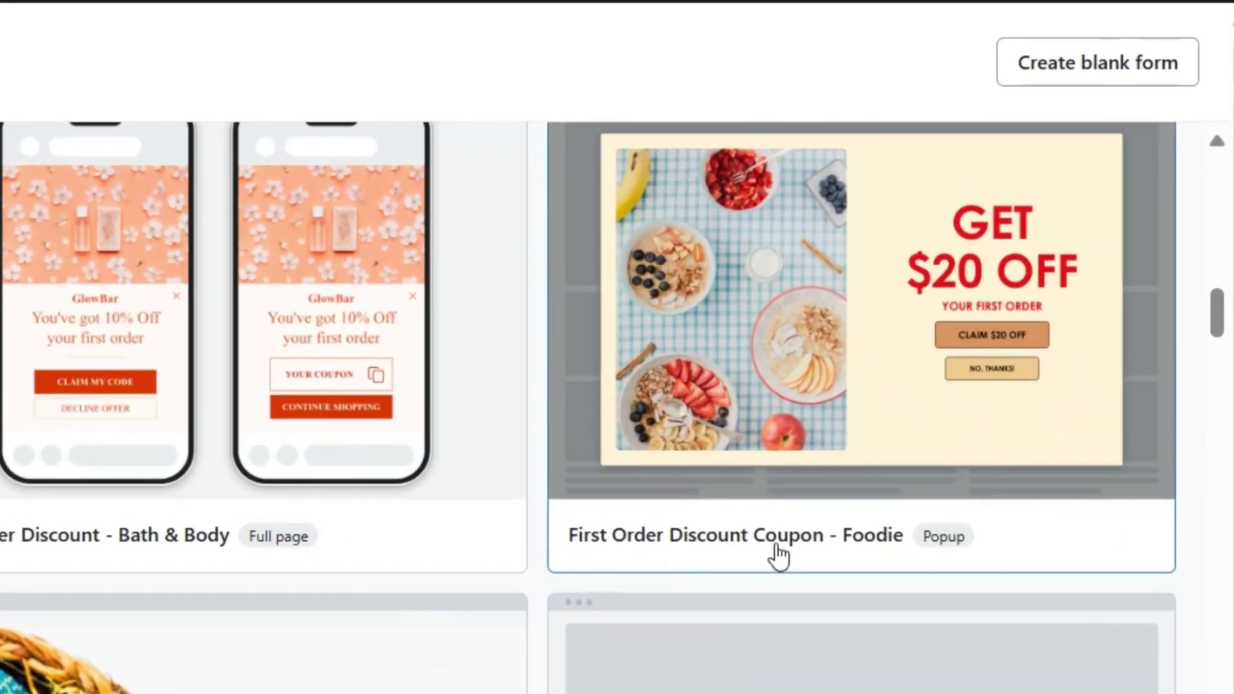
left_click(861, 492)
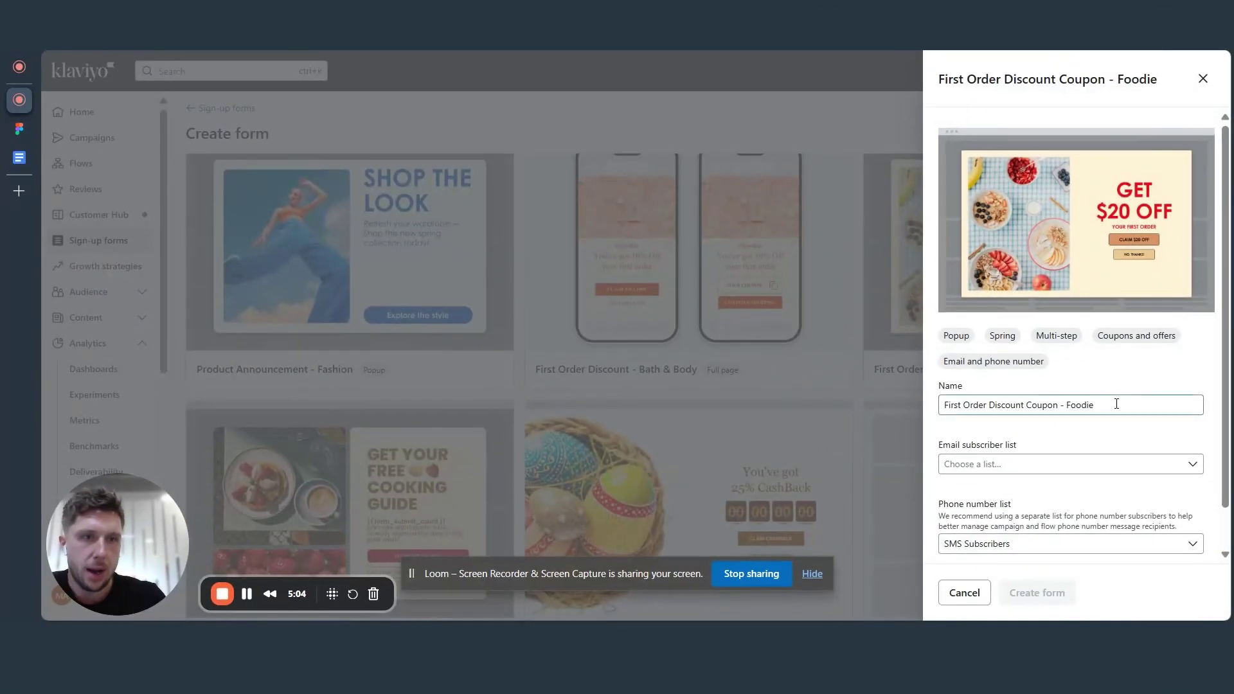
Create the form as "Welcome Offer Popup" with Newsletter as the email subscriber list and SMS Subscribers as the phone number list
triple_click(1117, 403)
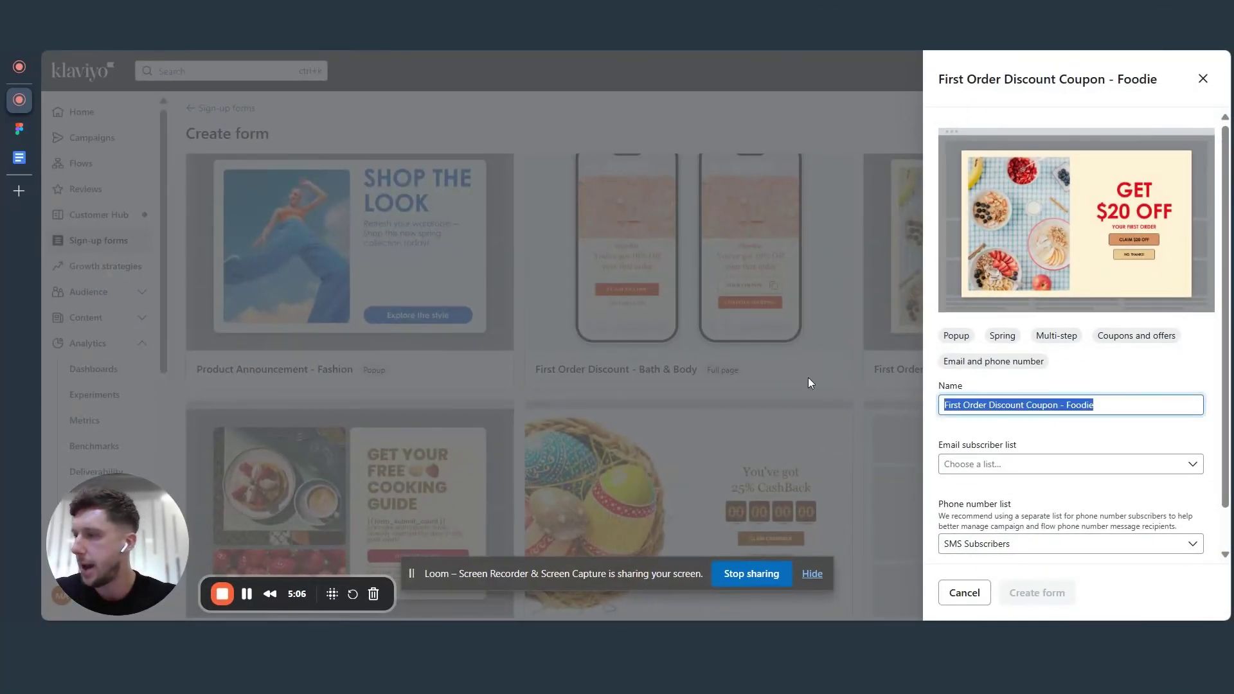
type("Welcome O")
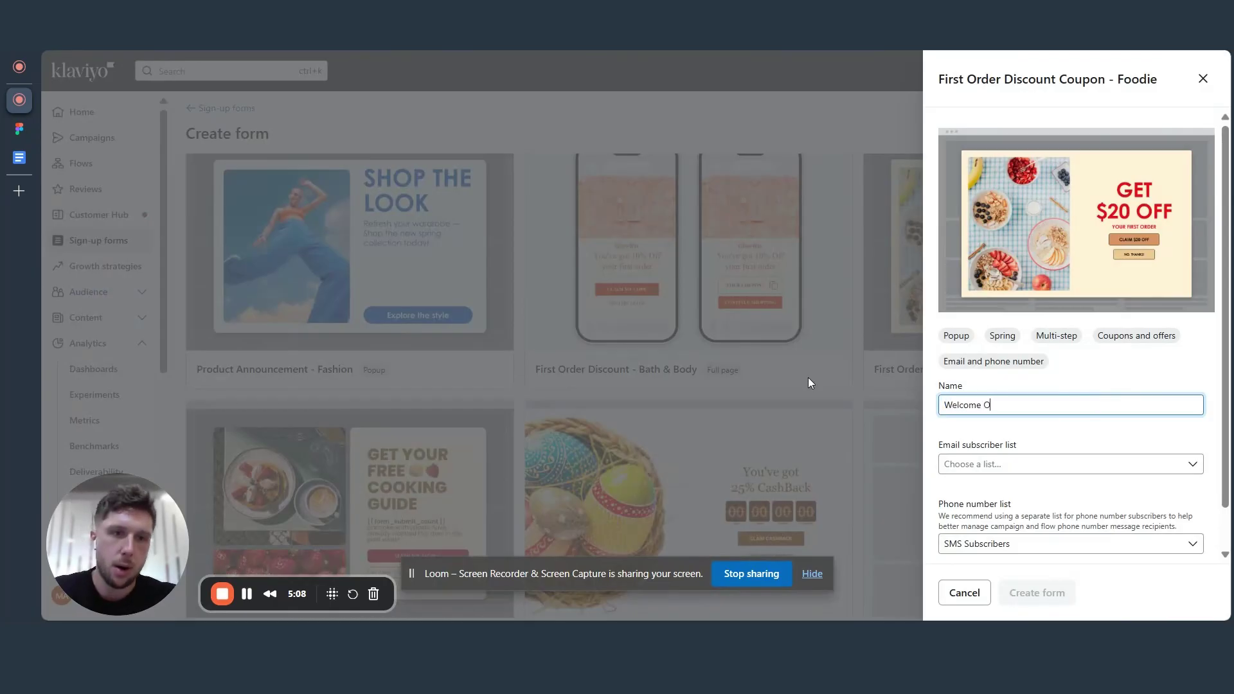
type("ffer Popup")
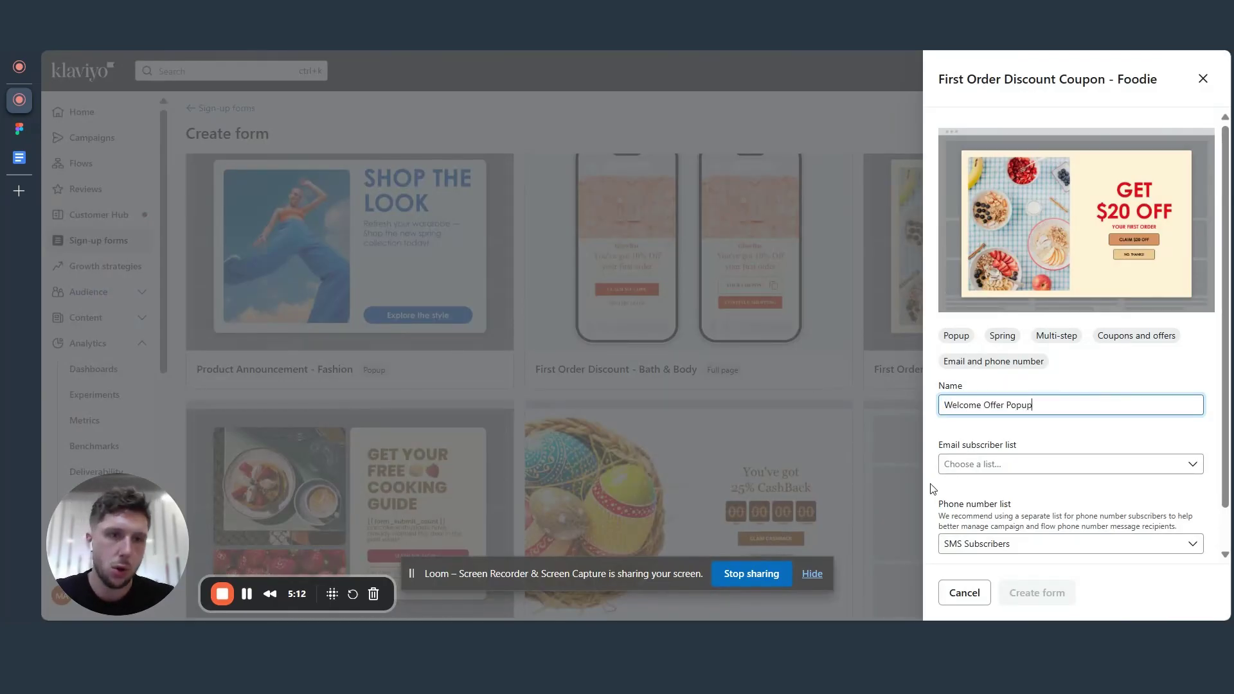
left_click(979, 473)
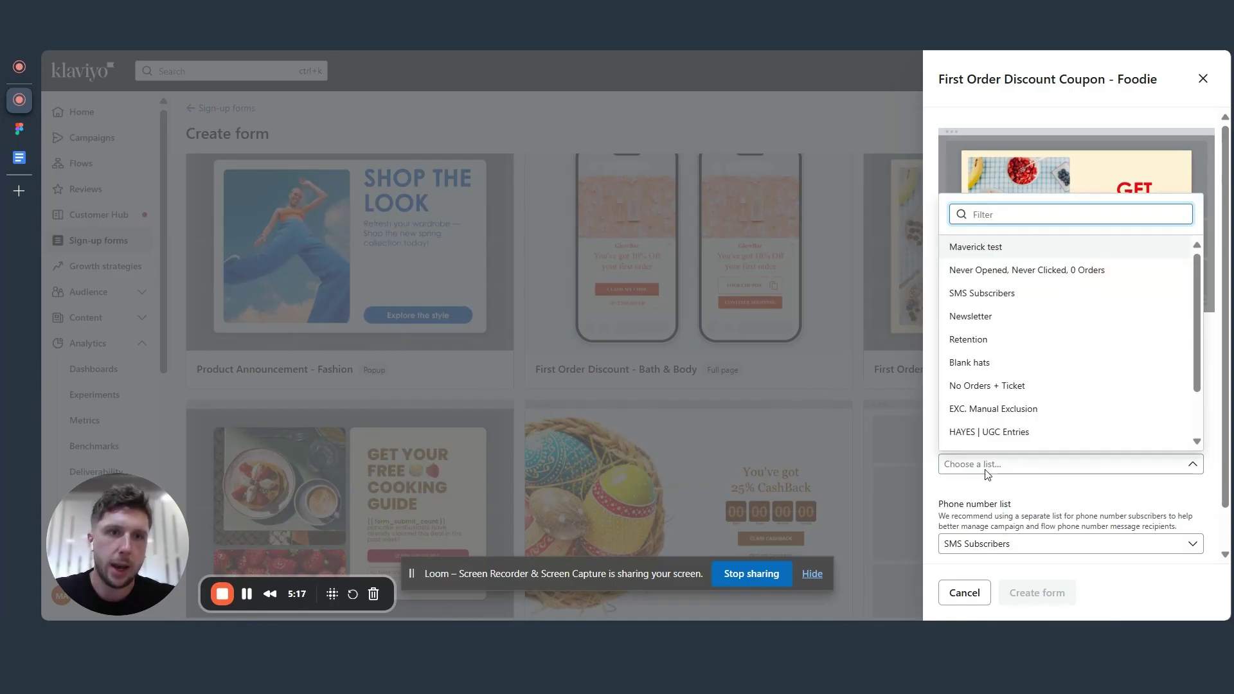
left_click(981, 316)
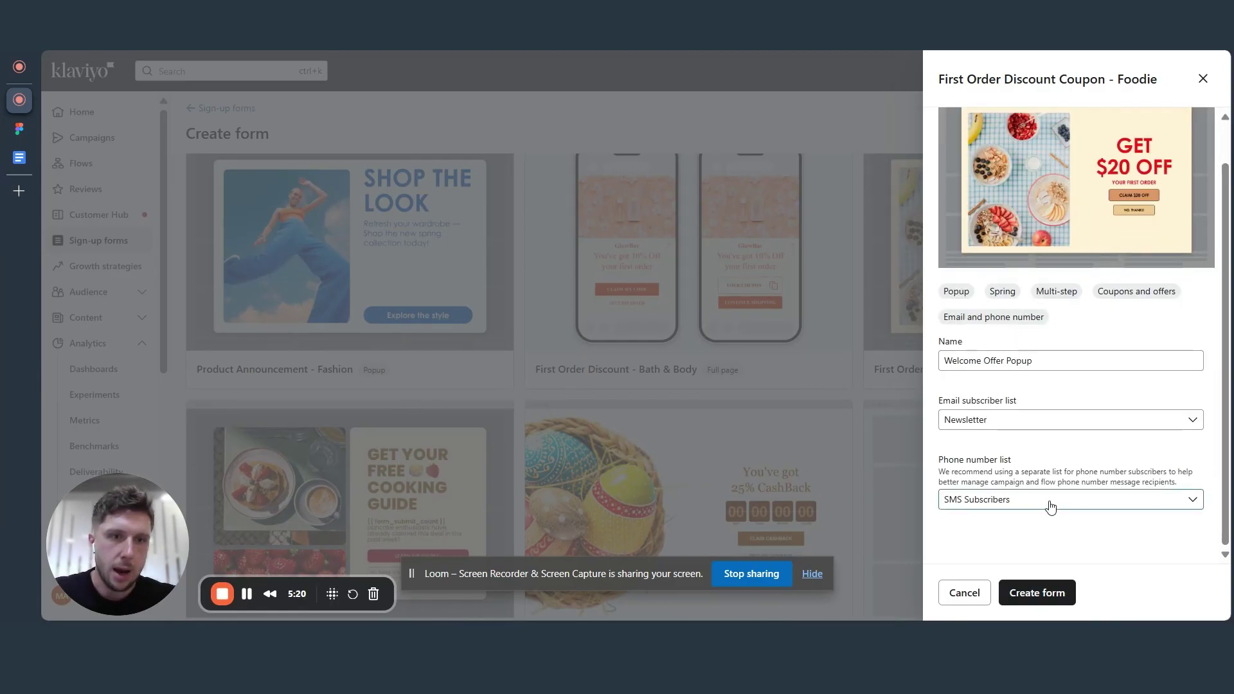
left_click(1050, 503)
left_click(1051, 505)
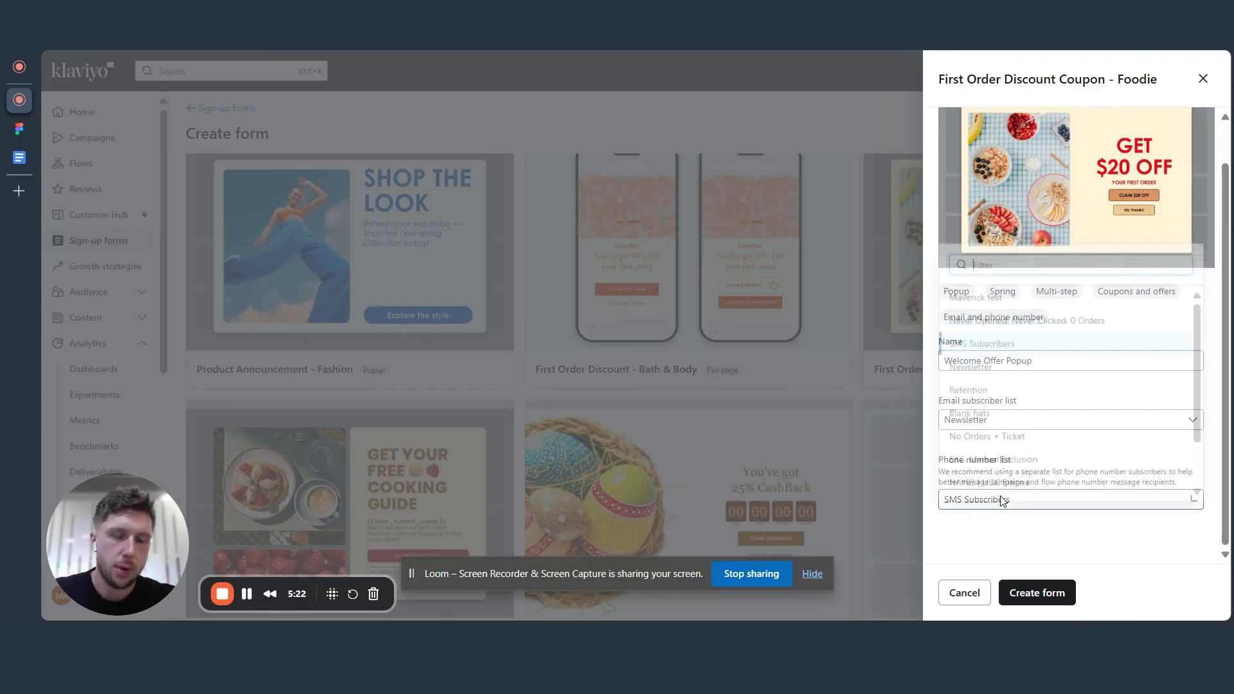
left_click(1016, 592)
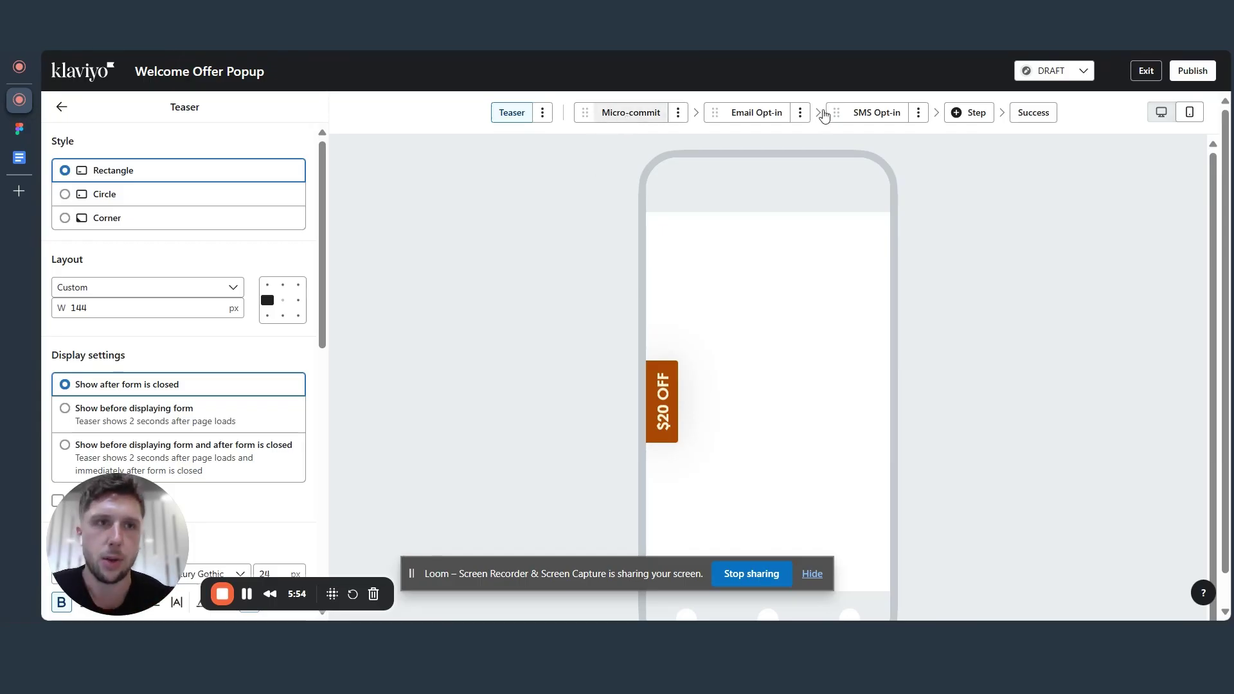
Compare the Micro-commit step's desktop and mobile previews, and open the side image's settings in the desktop view
left_click(1161, 112)
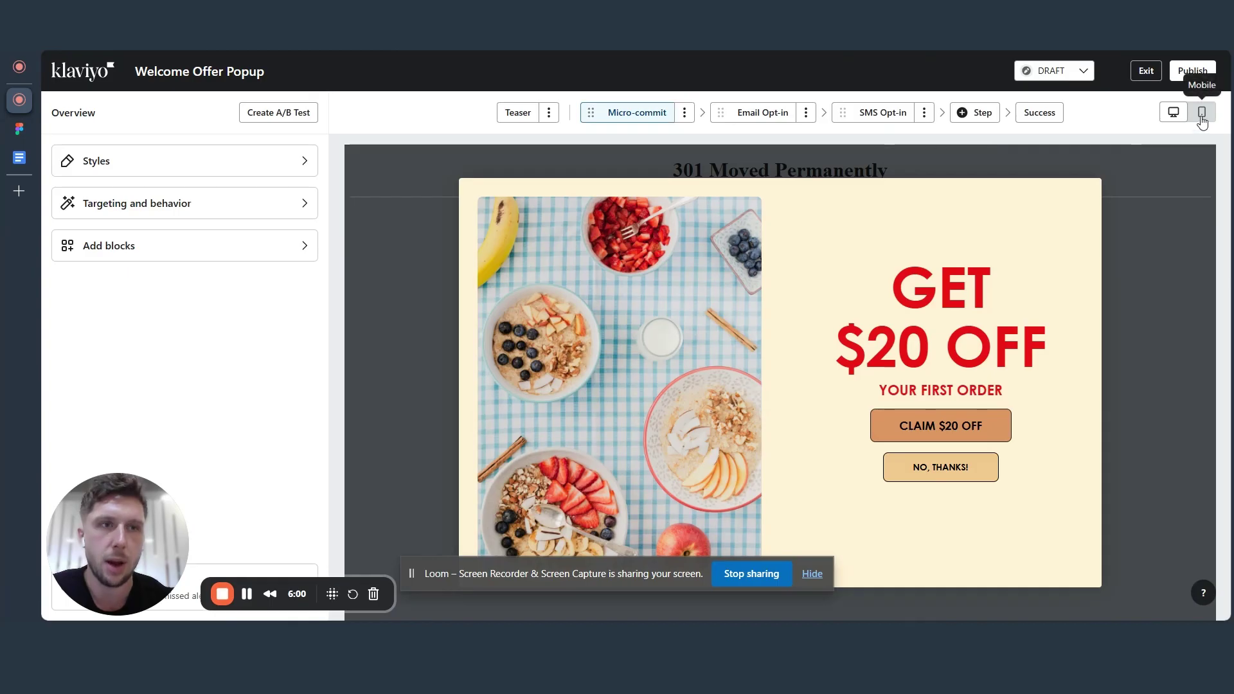
left_click(1202, 112)
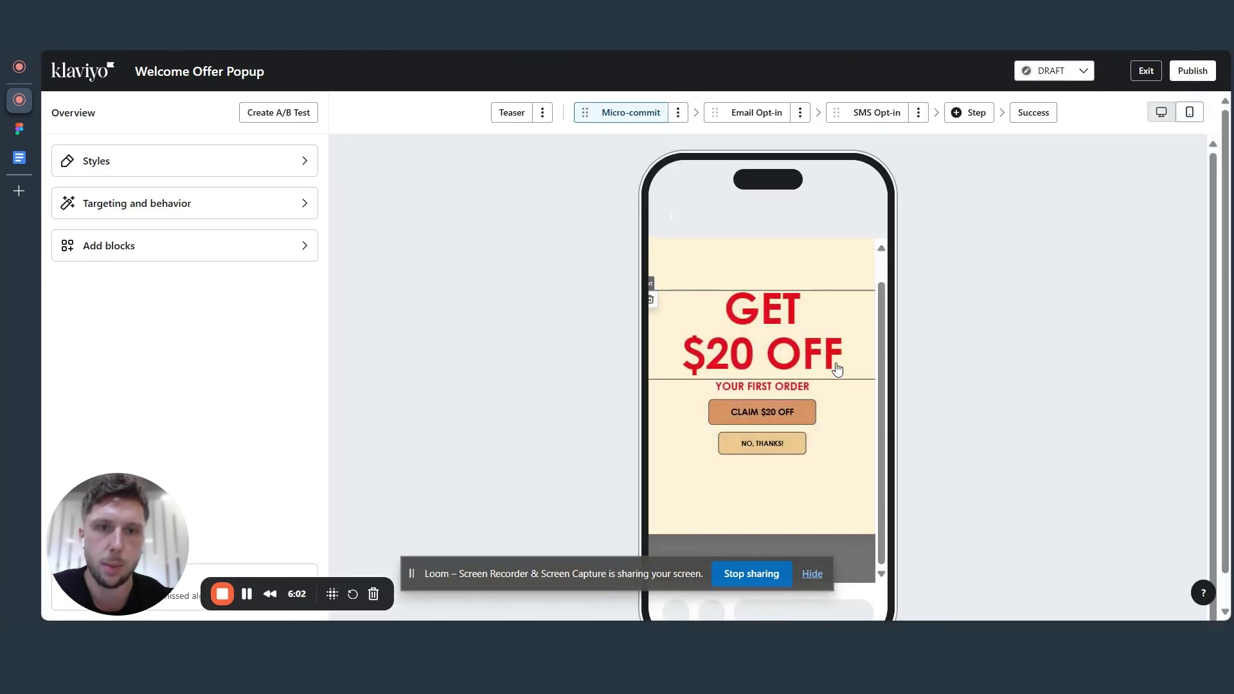
left_click(1161, 113)
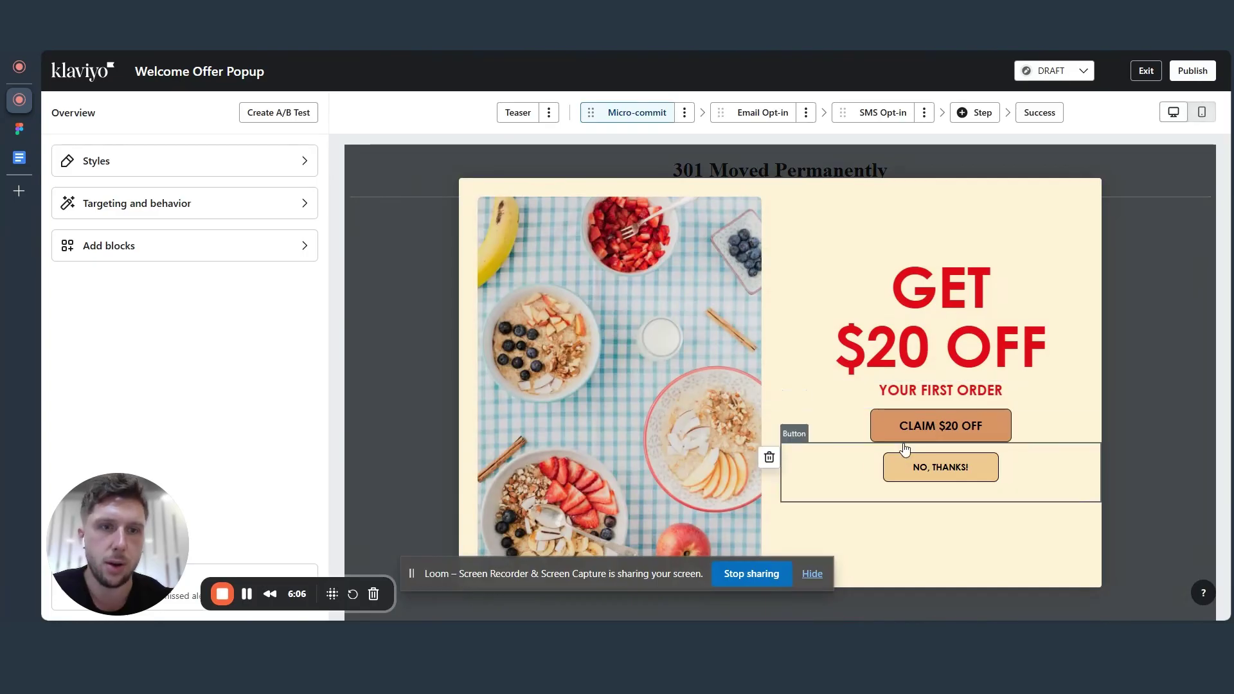
left_click(946, 307)
left_click(596, 350)
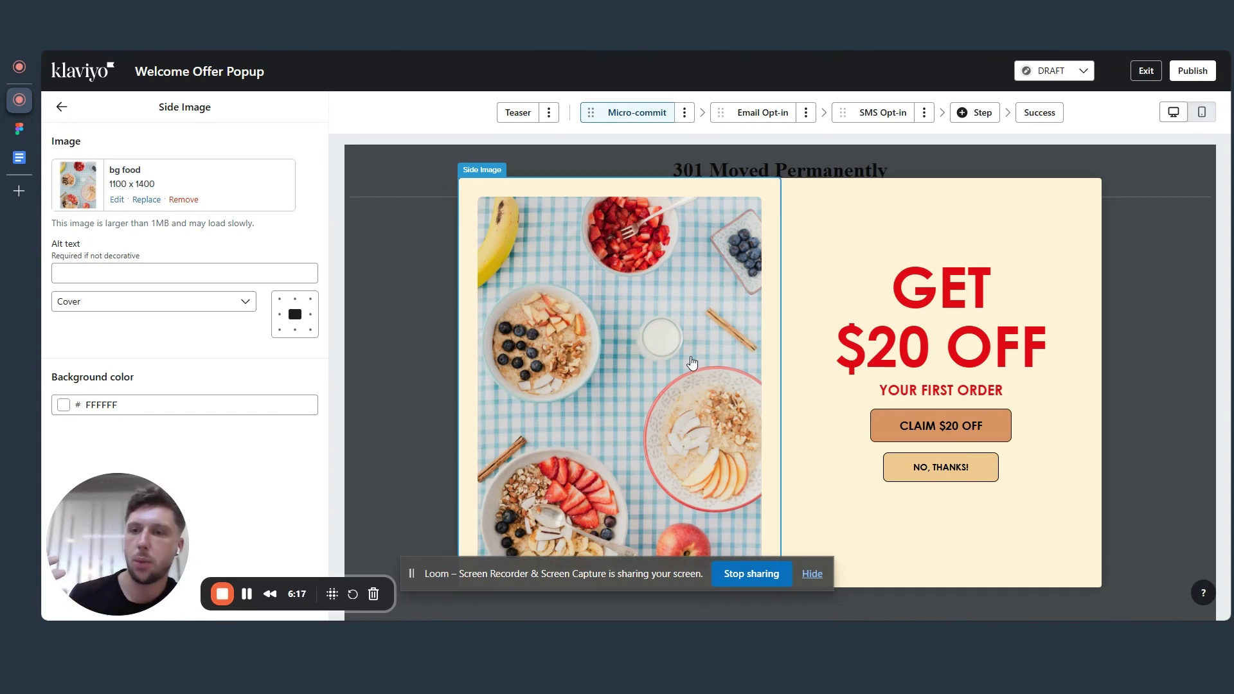
Reword the Micro-commit step's heading to "WANT $20 OFF?"
left_click(967, 335)
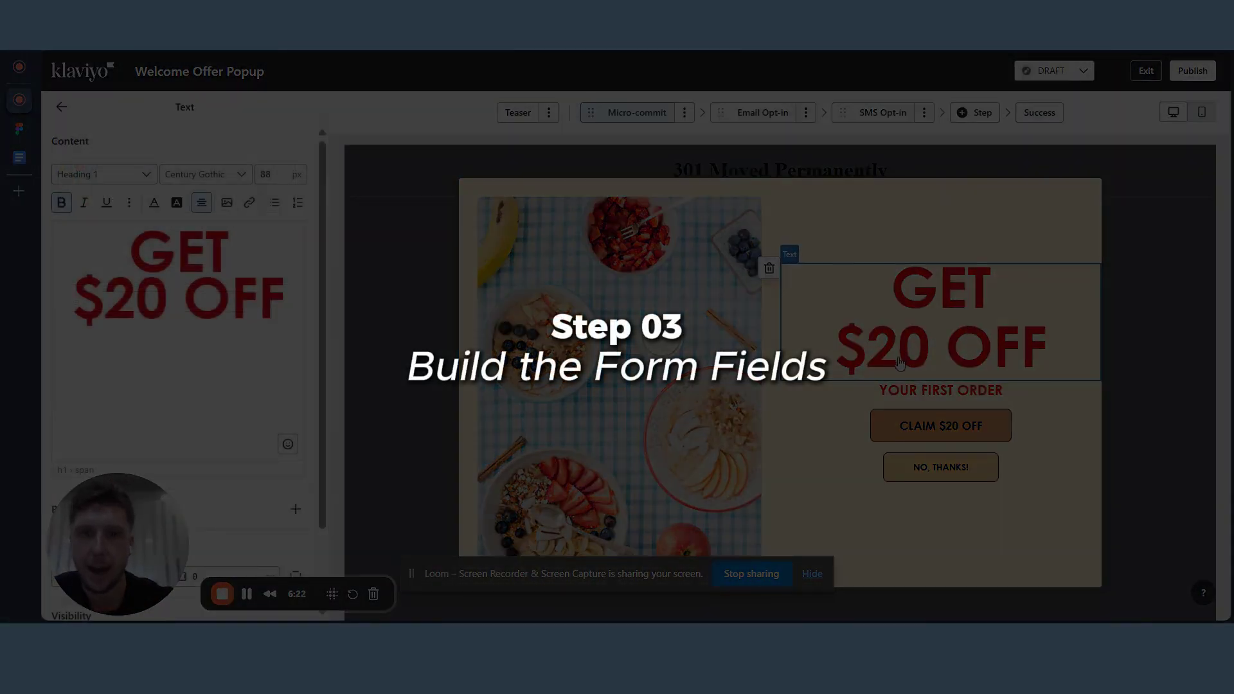
left_click(130, 253)
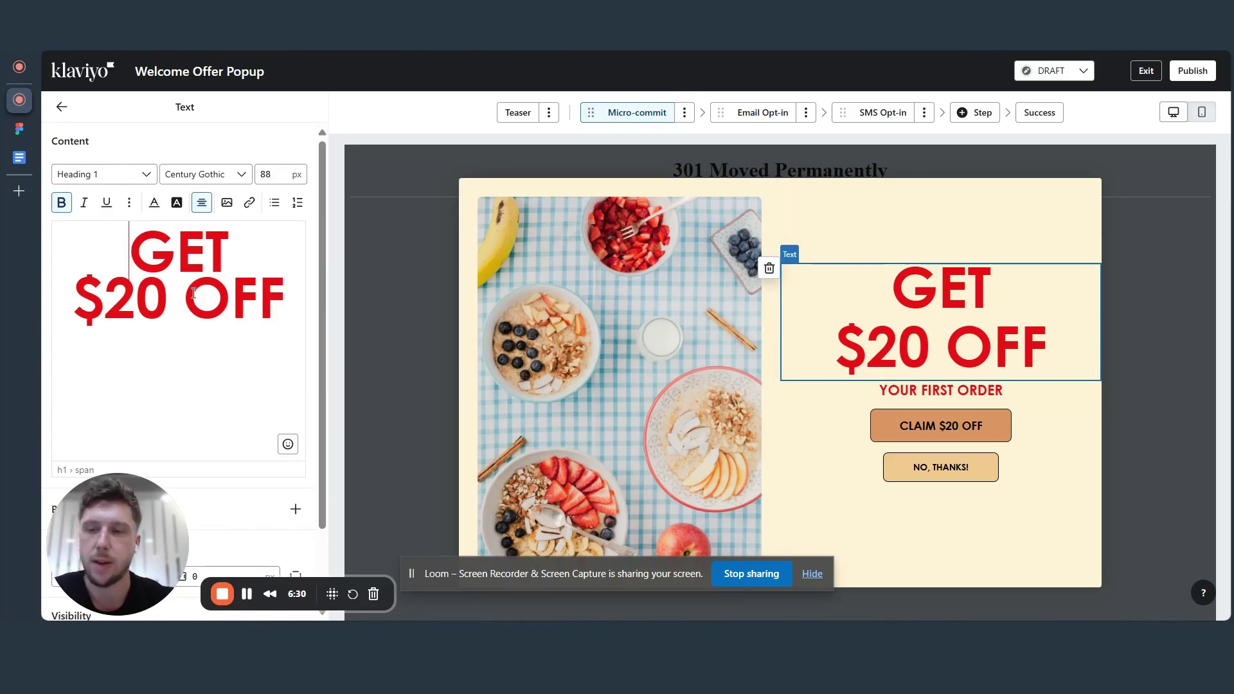
type("WANT")
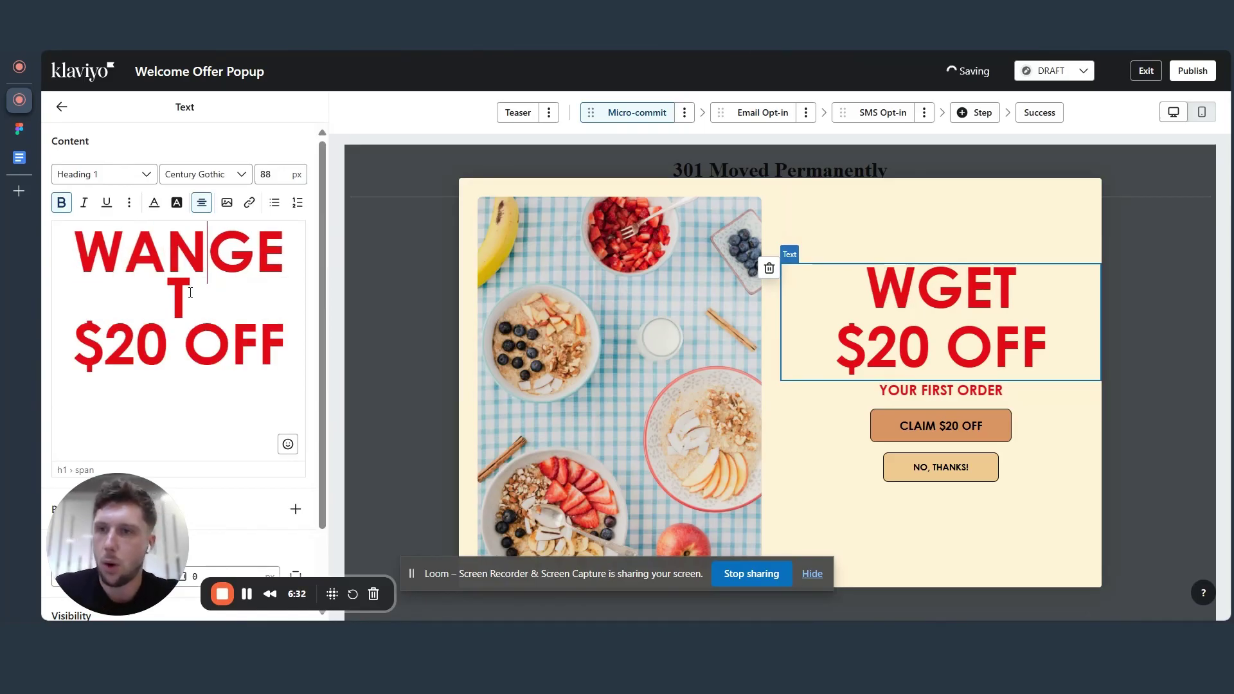
key("Delete")
key("Delete")
key("Delete")
key("Down")
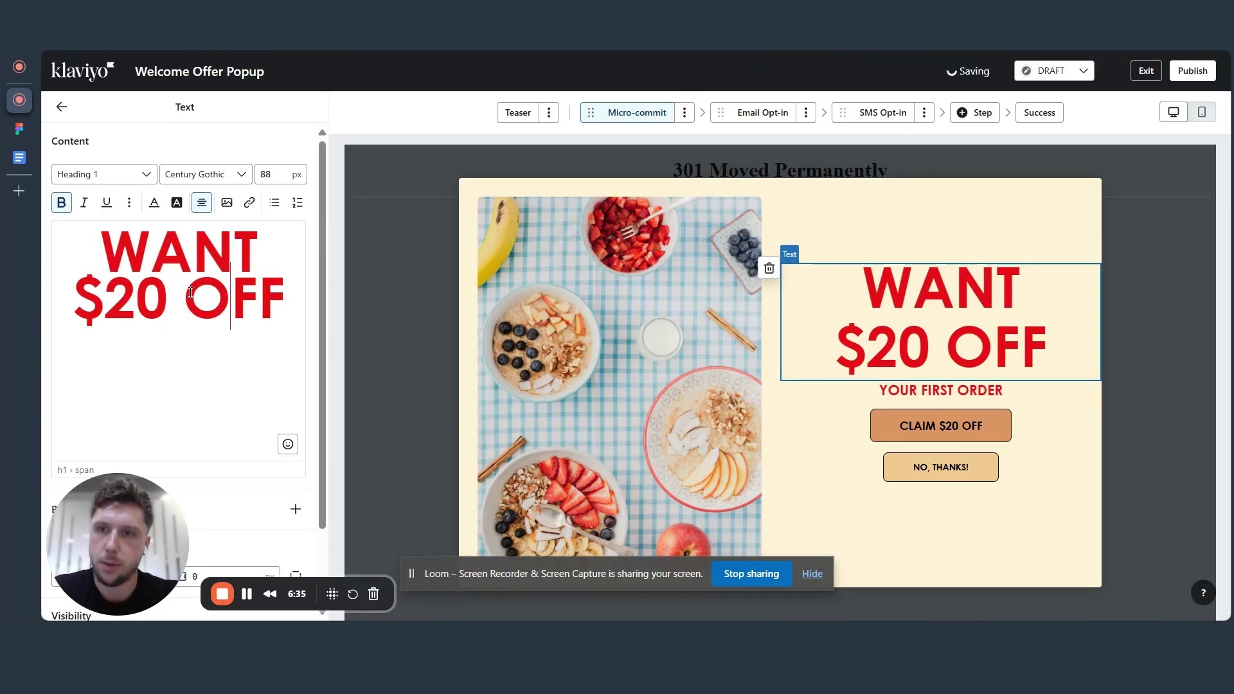
key("Right")
key("Right")
type("?")
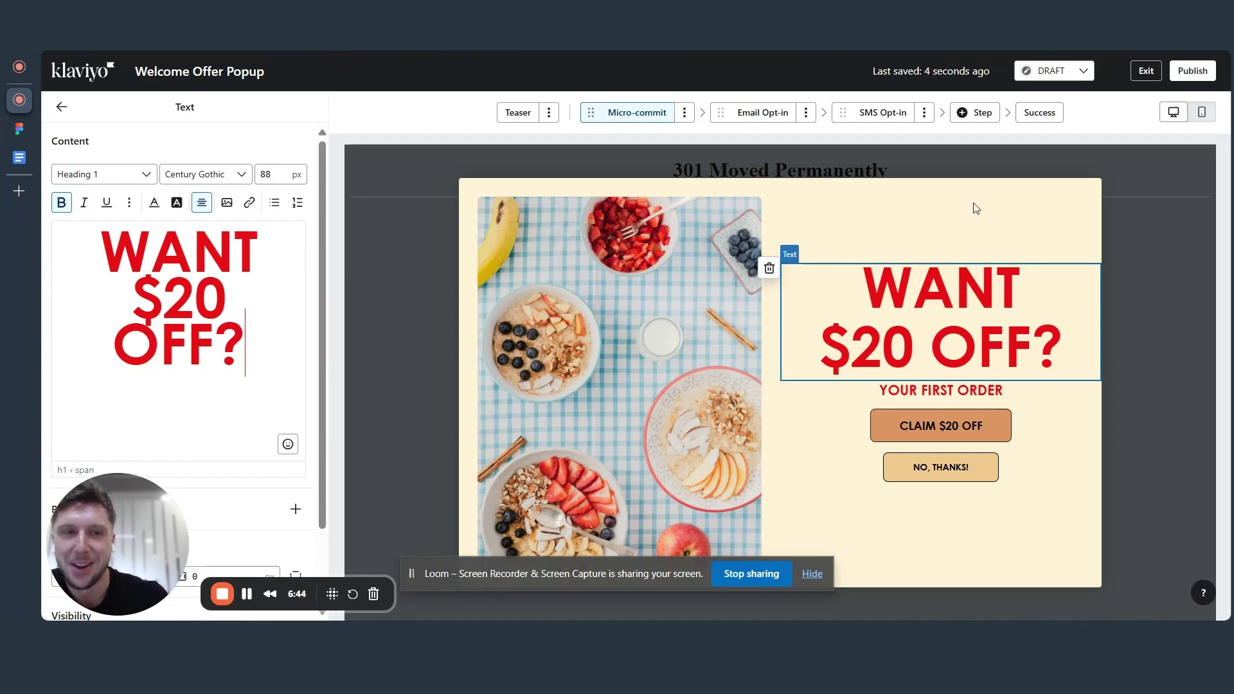
Change the text of the CLAIM $20 OFF button to "HELL YEAH"
left_click(950, 430)
scroll(160, 388, "down", 1)
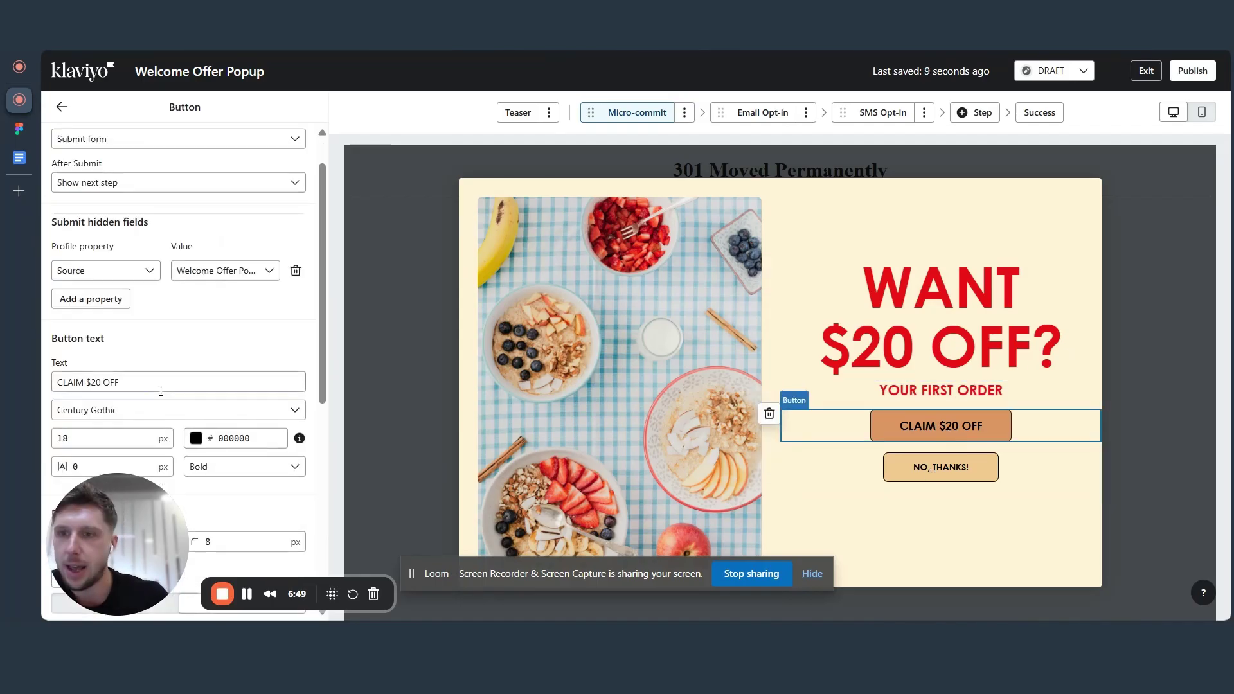
left_click(119, 384)
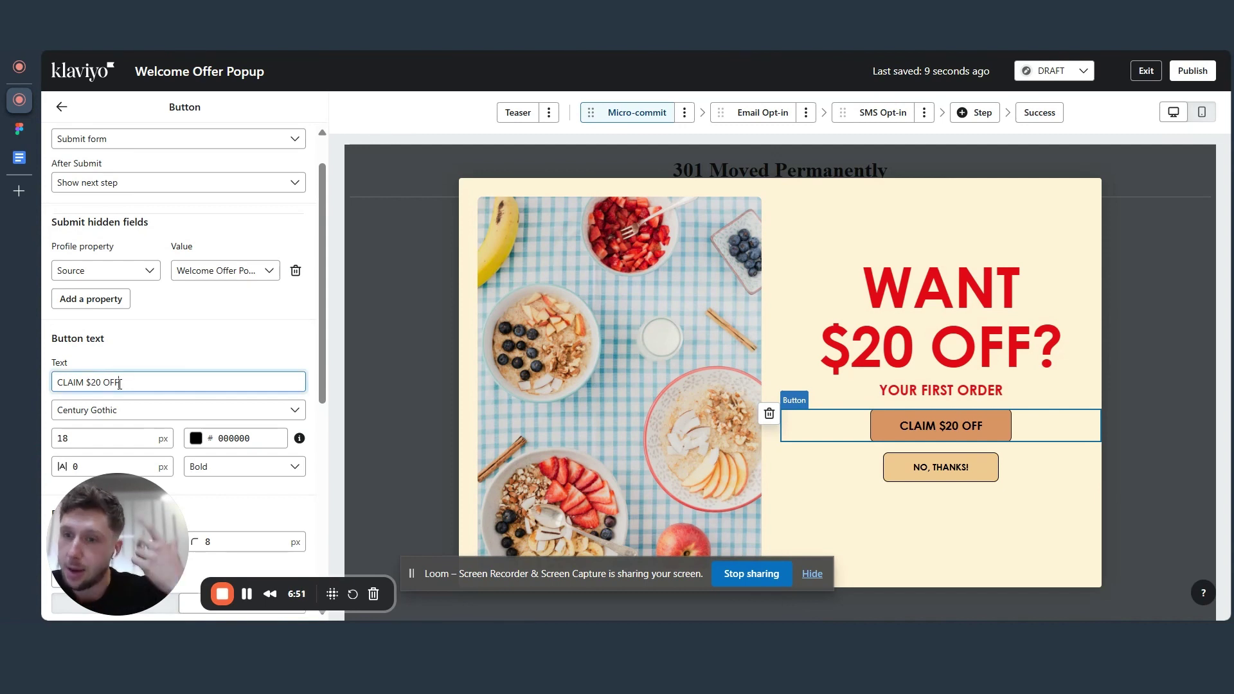
key("ctrl+a")
type("HELL YEAH")
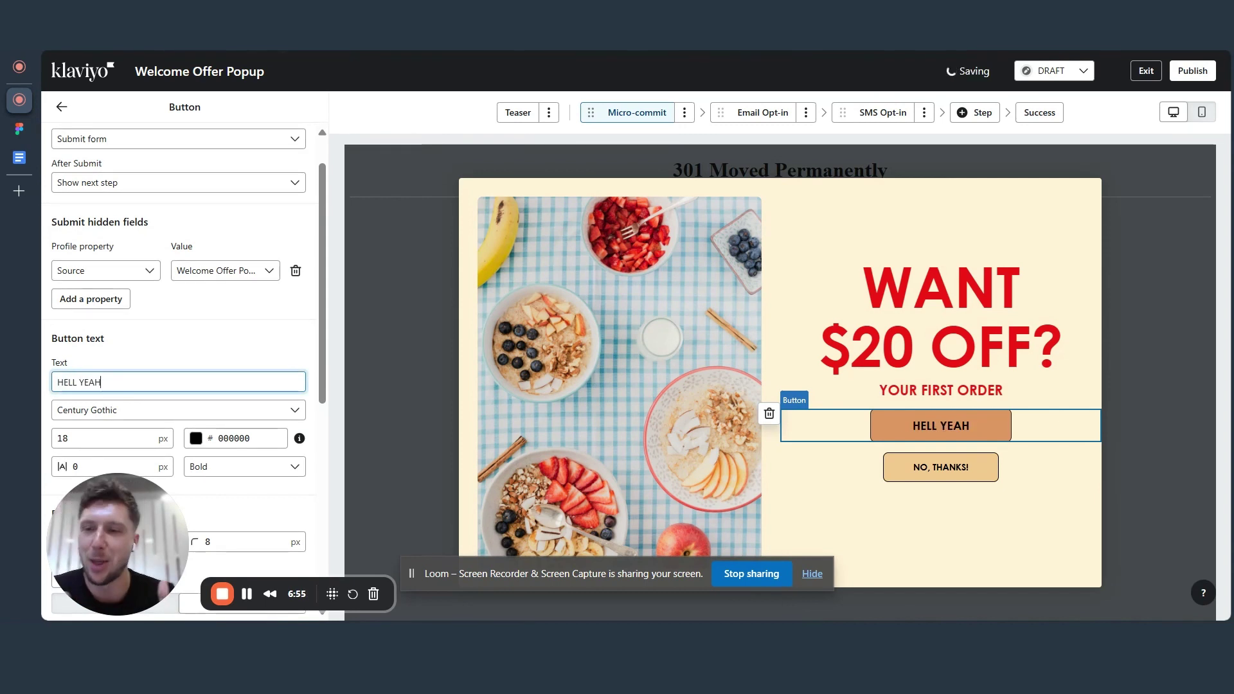
Replace the claim button's text with "YES PLEASE!"
key("BackSpace")
key("BackSpace")
key("BackSpace")
key("BackSpace")
key("BackSpace")
key("BackSpace")
key("BackSpace")
key("BackSpace")
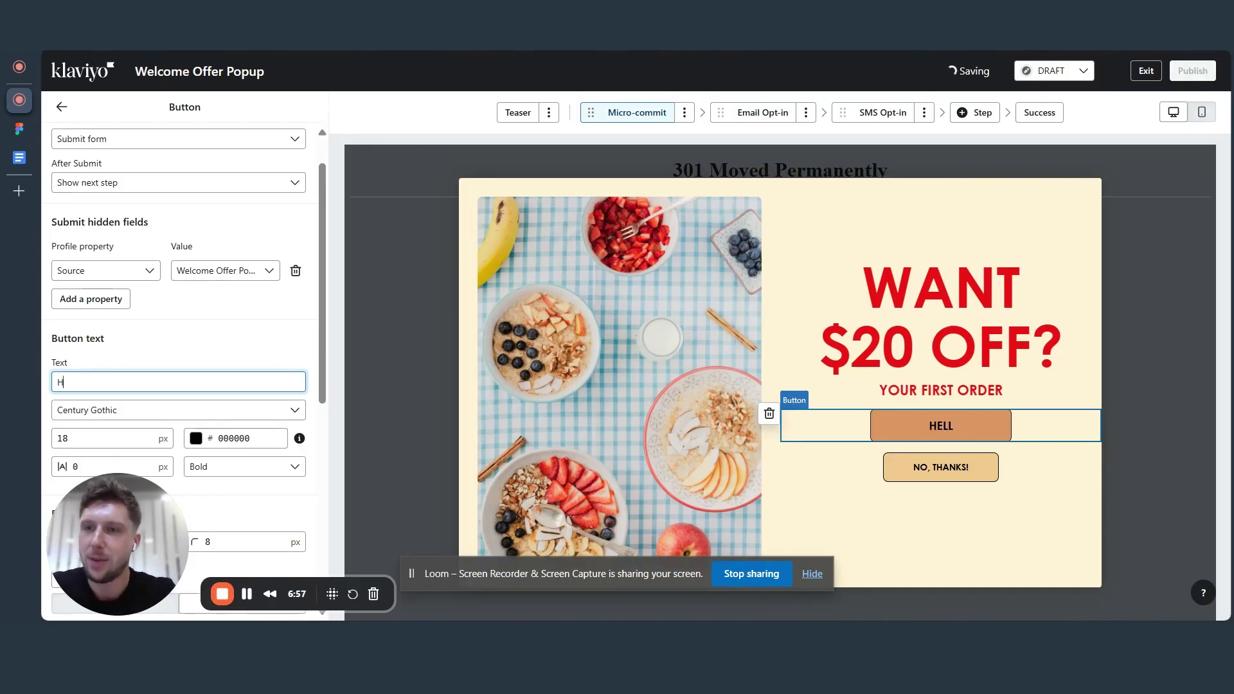
type("YES PLEASE!")
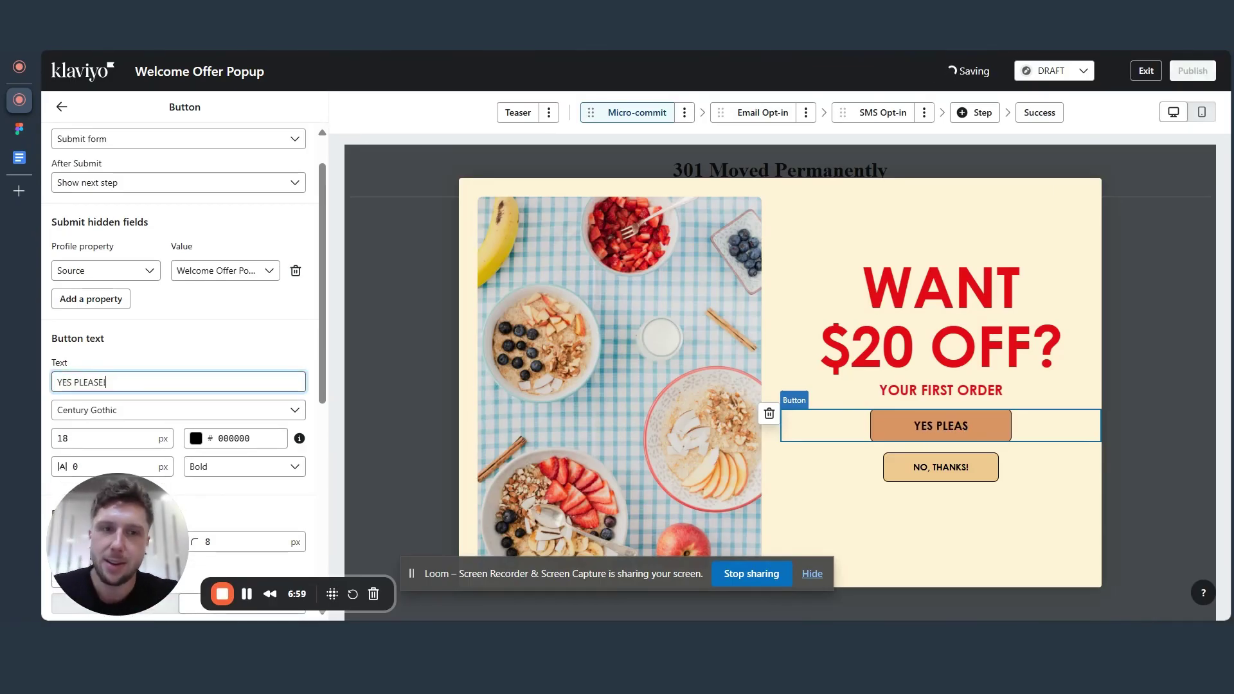
Clear the claim button's text and set it to "HELL YEAH!"
key("BackSpace")
key("BackSpace")
key("BackSpace")
key("BackSpace")
key("BackSpace")
key("BackSpace")
key("BackSpace")
key("BackSpace")
key("BackSpace")
key("BackSpace")
key("BackSpace")
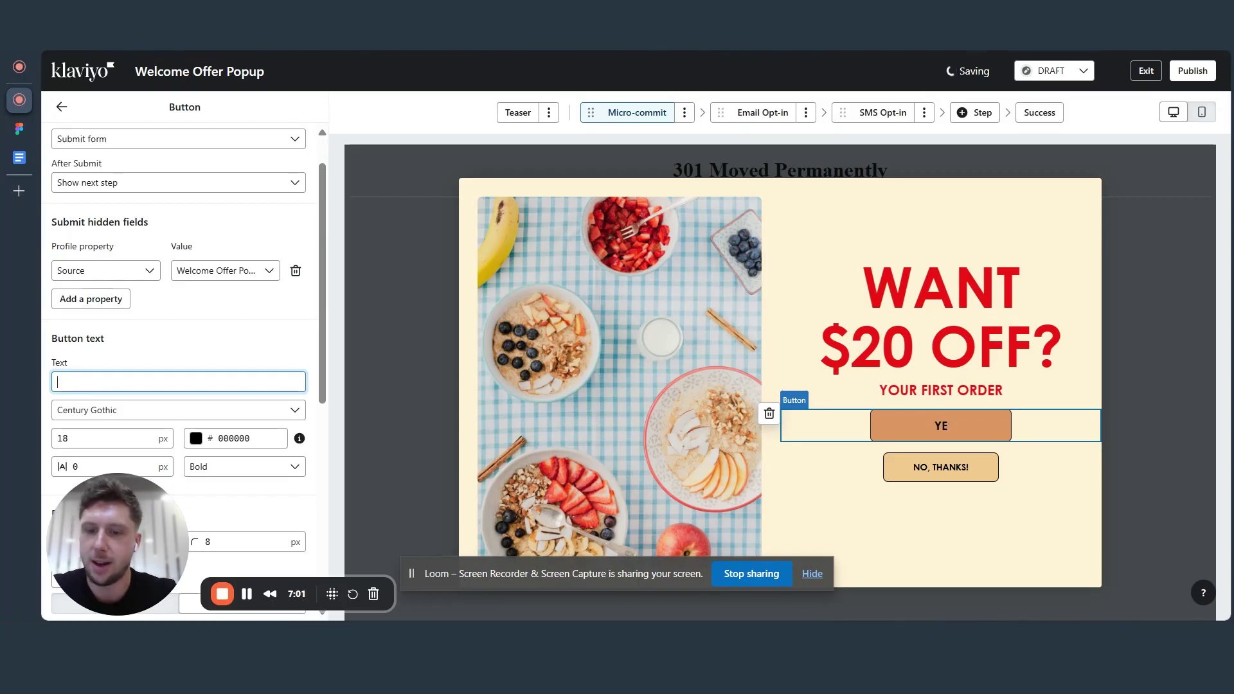
type("HELL")
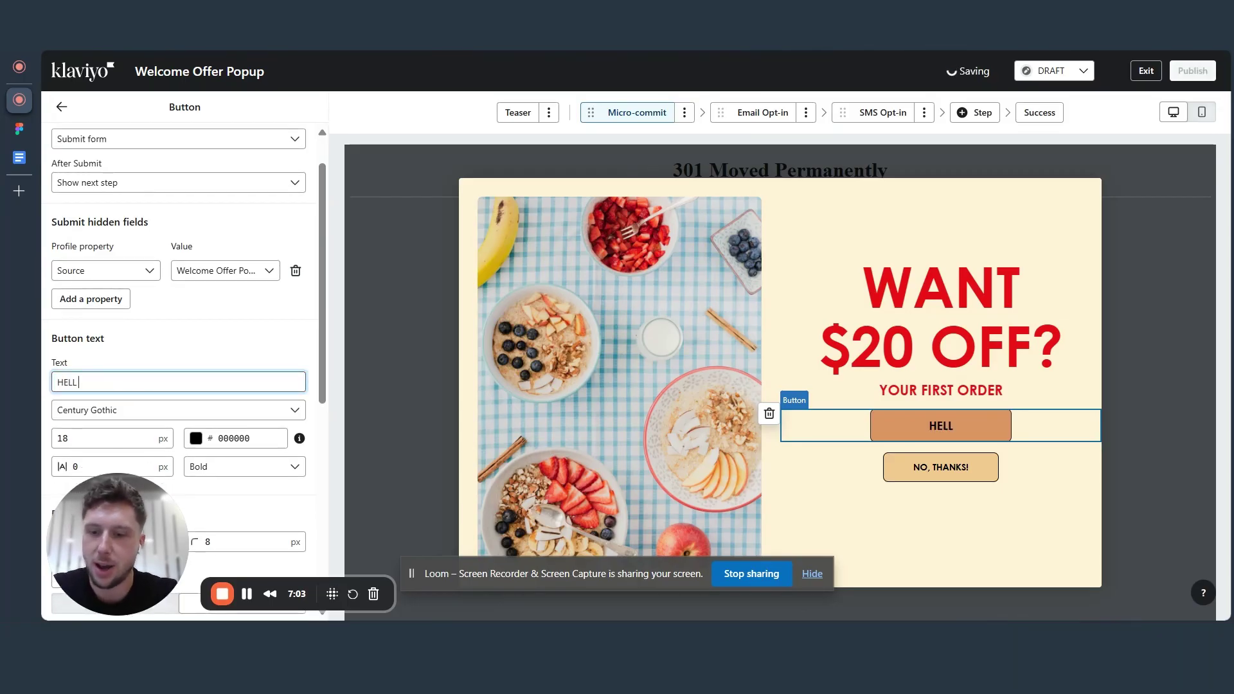
type(" YEAH!")
Change the text of the NO, THANKS! button to "NO, I DONT WANT FREE MONEY."
left_click(940, 468)
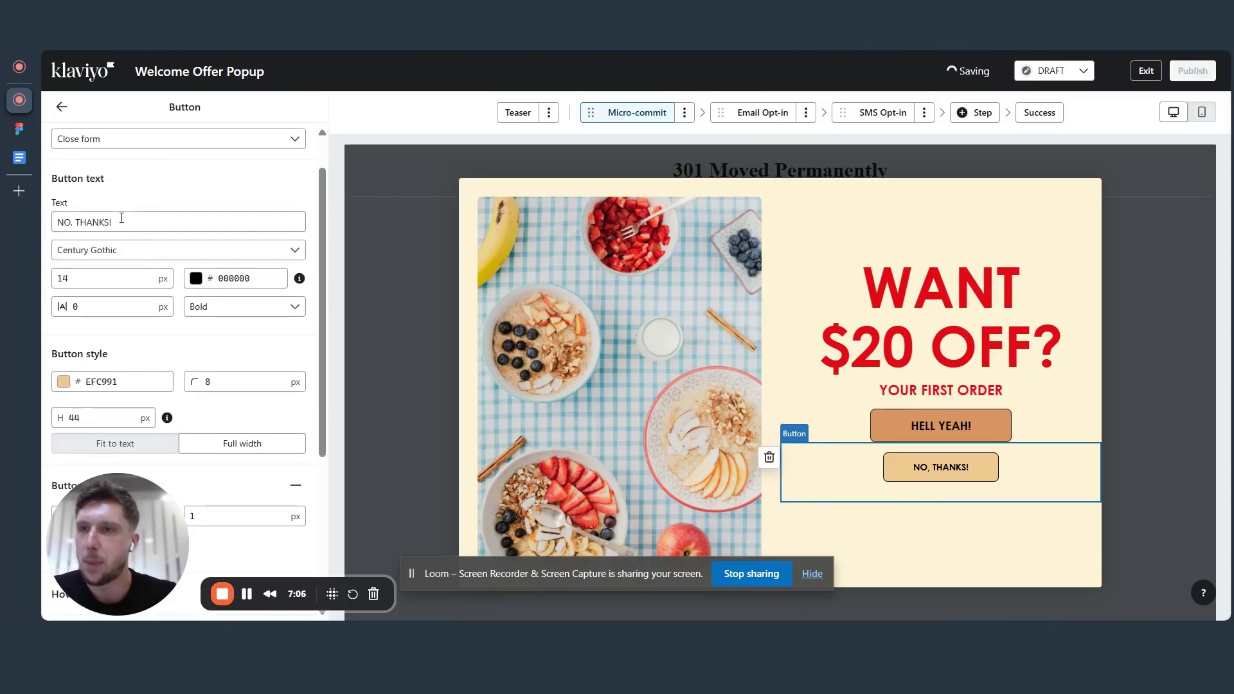
left_click_drag(122, 221, 55, 225)
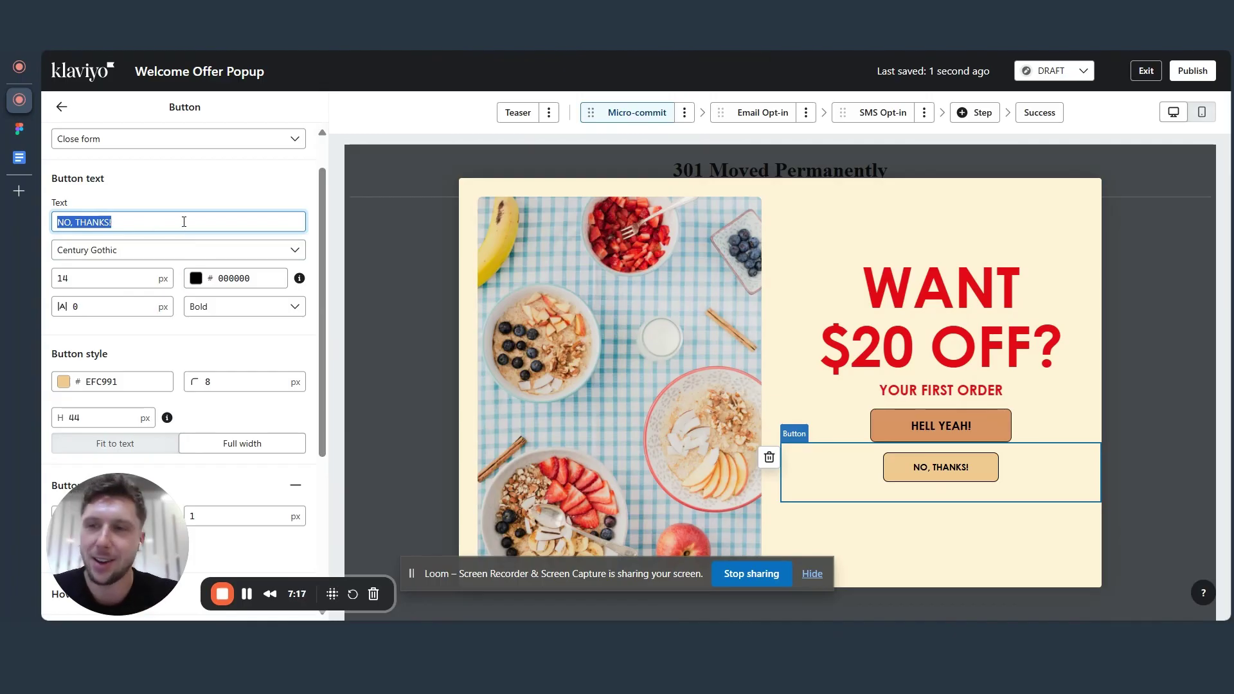
left_click(184, 222)
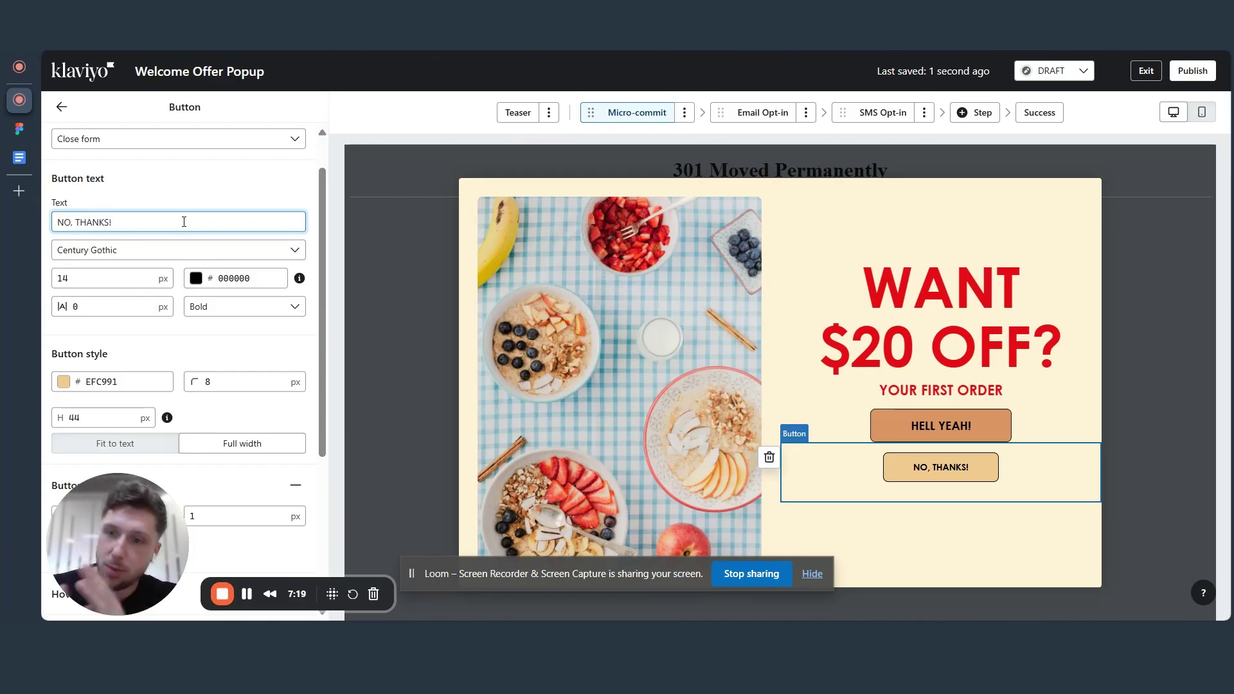
key("BackSpace")
key("BackSpace")
key("BackSpace")
key("BackSpace")
key("BackSpace")
key("BackSpace")
type("I DONT ")
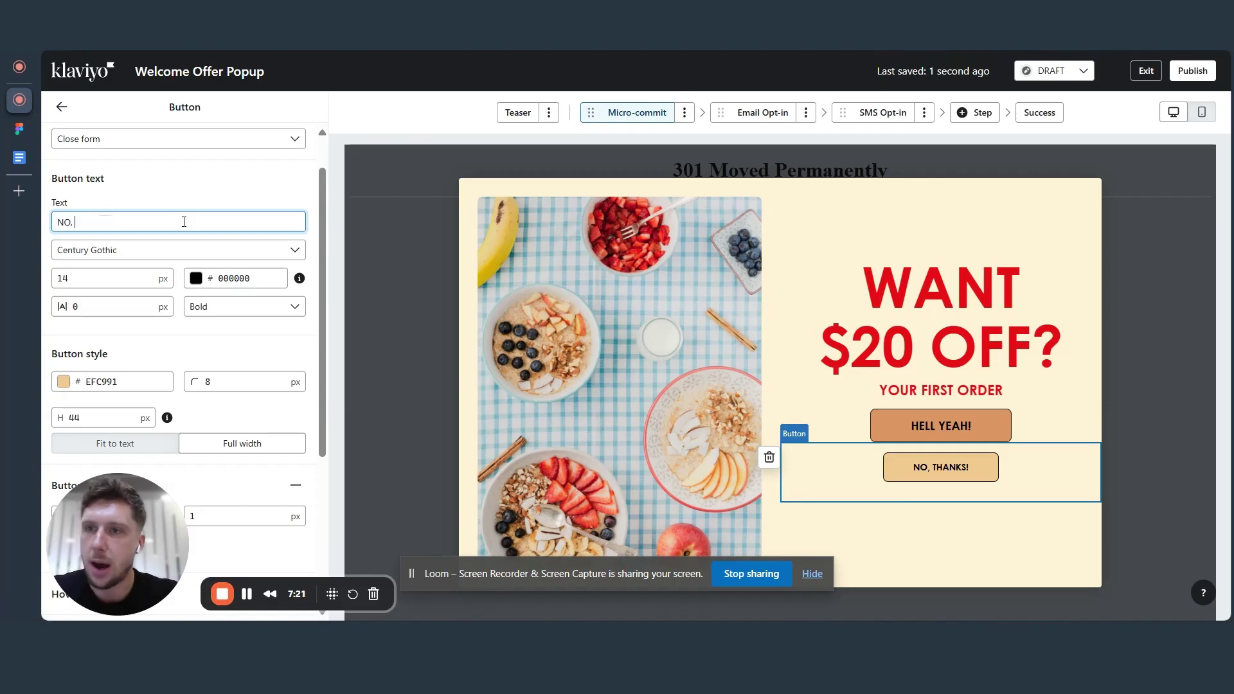
type("WANT F")
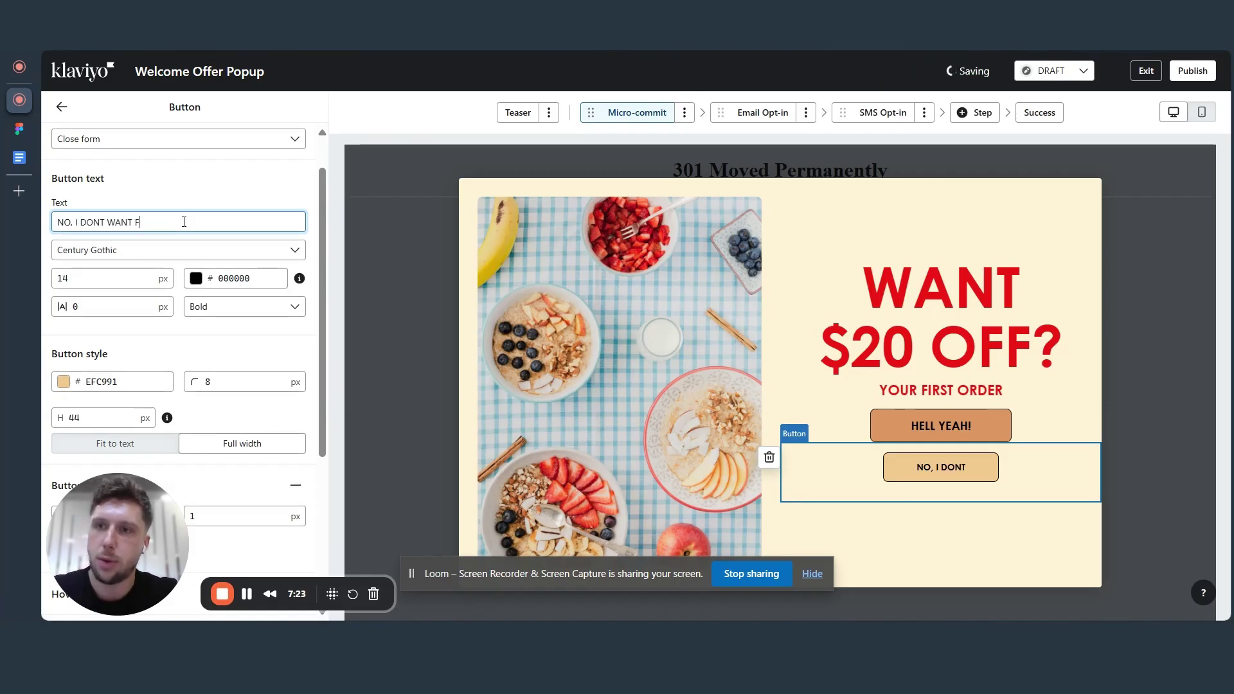
type("REE MONEY.")
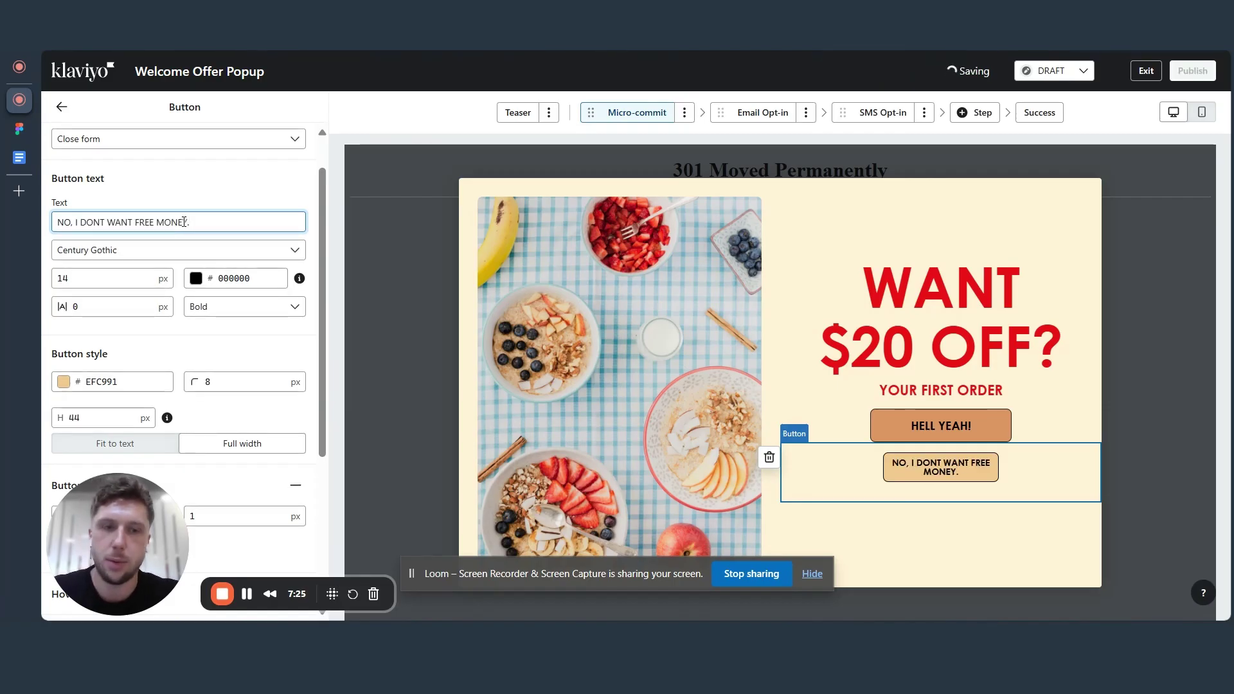
Reword the ending of the decline button's text so it reads "NO, I DONT WANT TO SAVE MONEY."
key("BackSpace")
key("BackSpace")
key("BackSpace")
key("BackSpace")
key("BackSpace")
key("BackSpace")
key("BackSpace")
key("BackSpace")
key("BackSpace")
key("BackSpace")
key("BackSpace")
key("BackSpace")
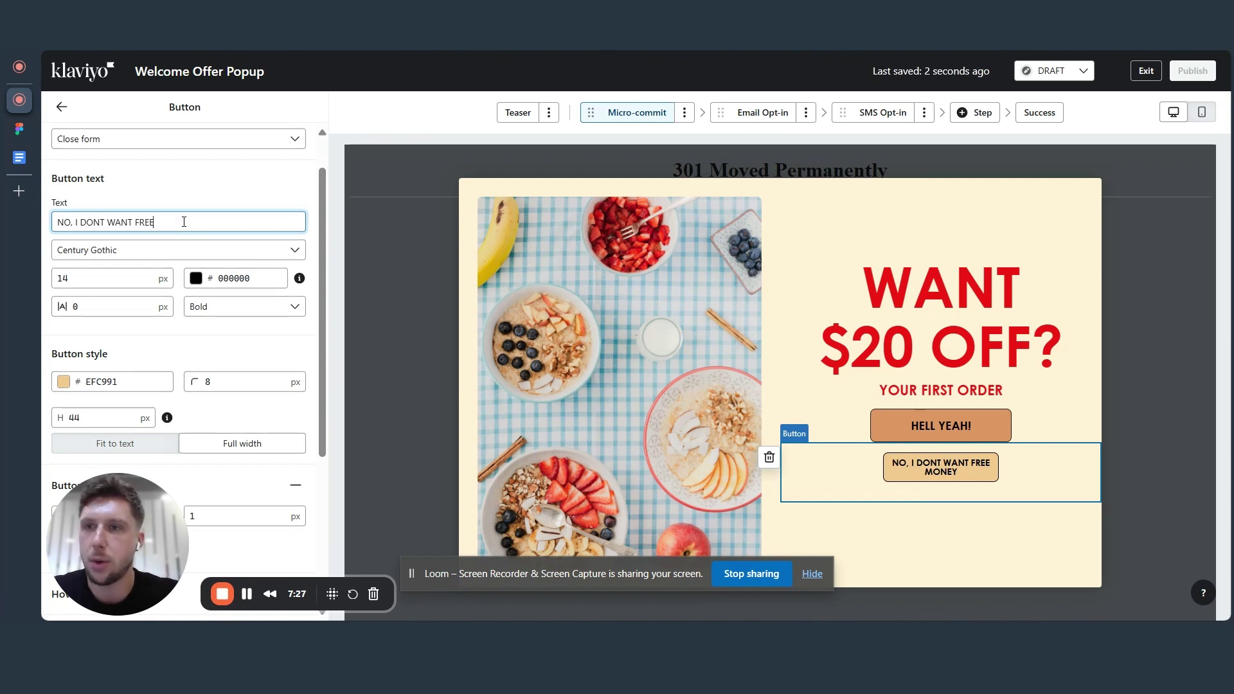
type("TO SAVE M")
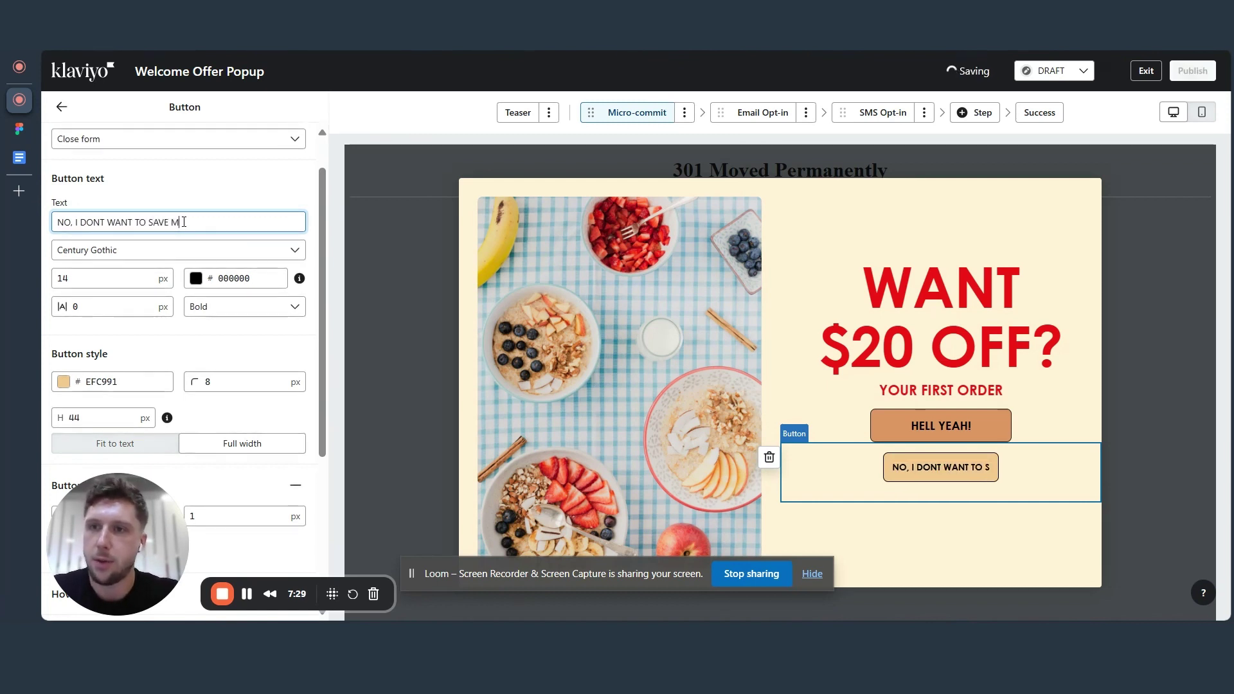
type("ONEY.")
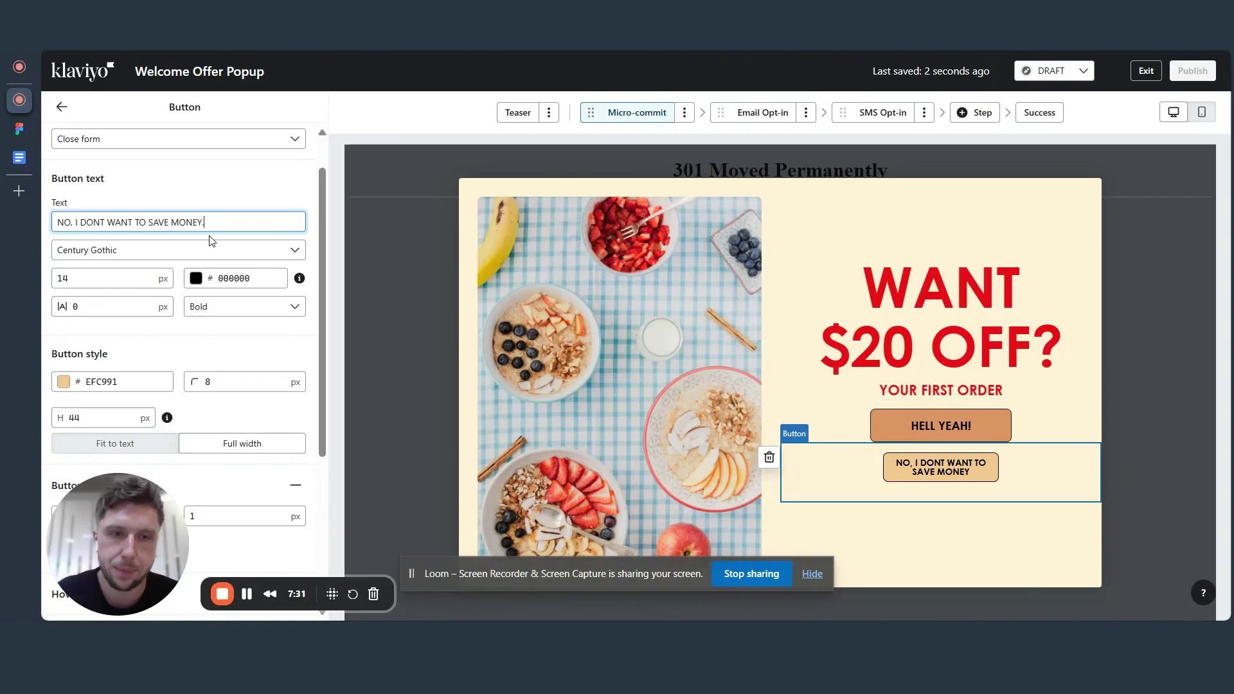
Examine the Micro-commit step's heading and buttons, and the settings of the Email Opt-in step's email input
left_click(941, 426)
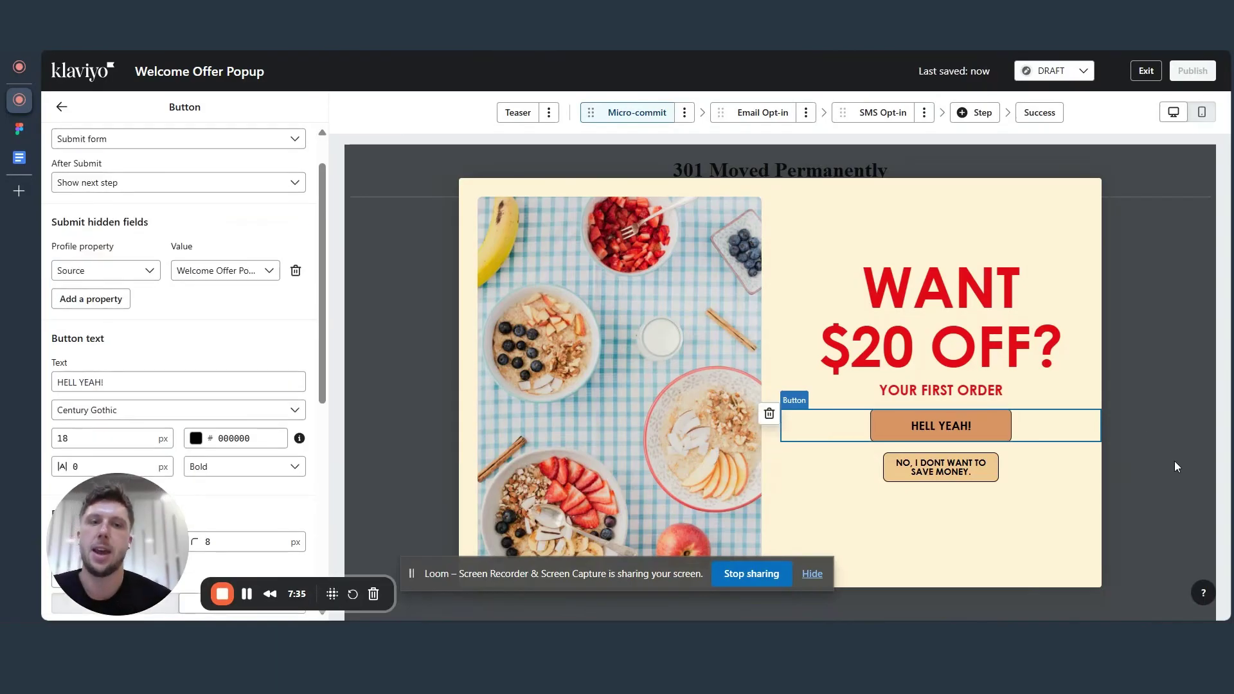
left_click(988, 349)
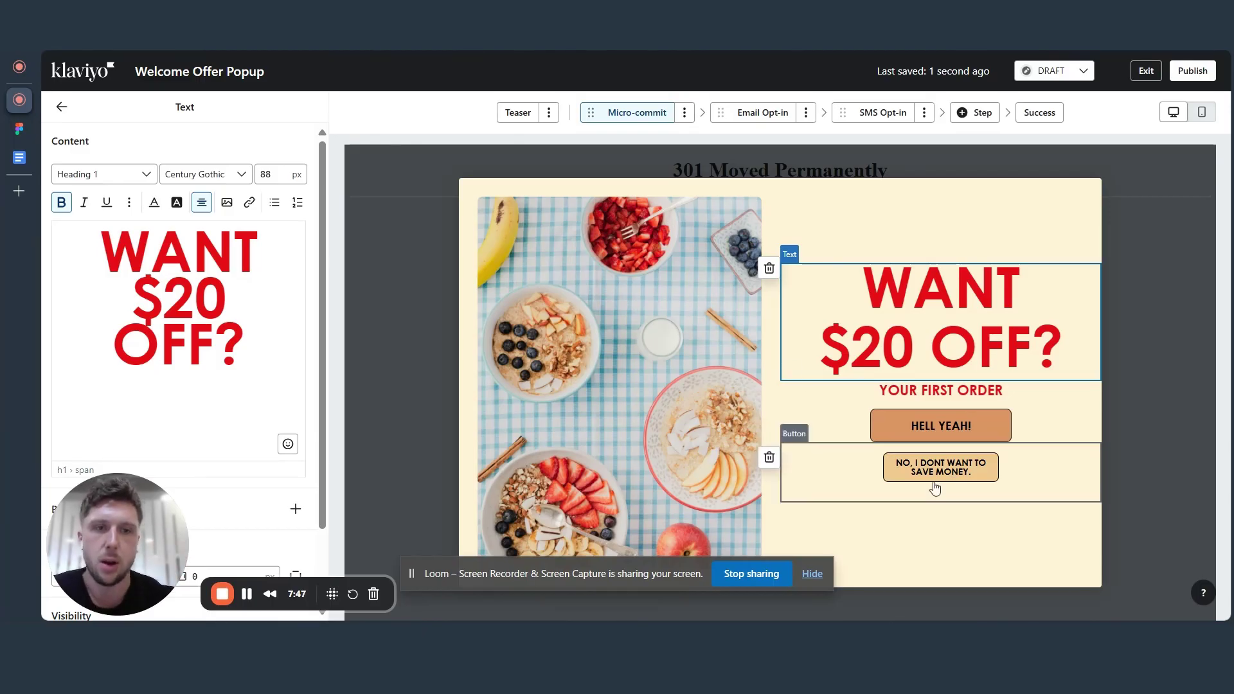
left_click(948, 462)
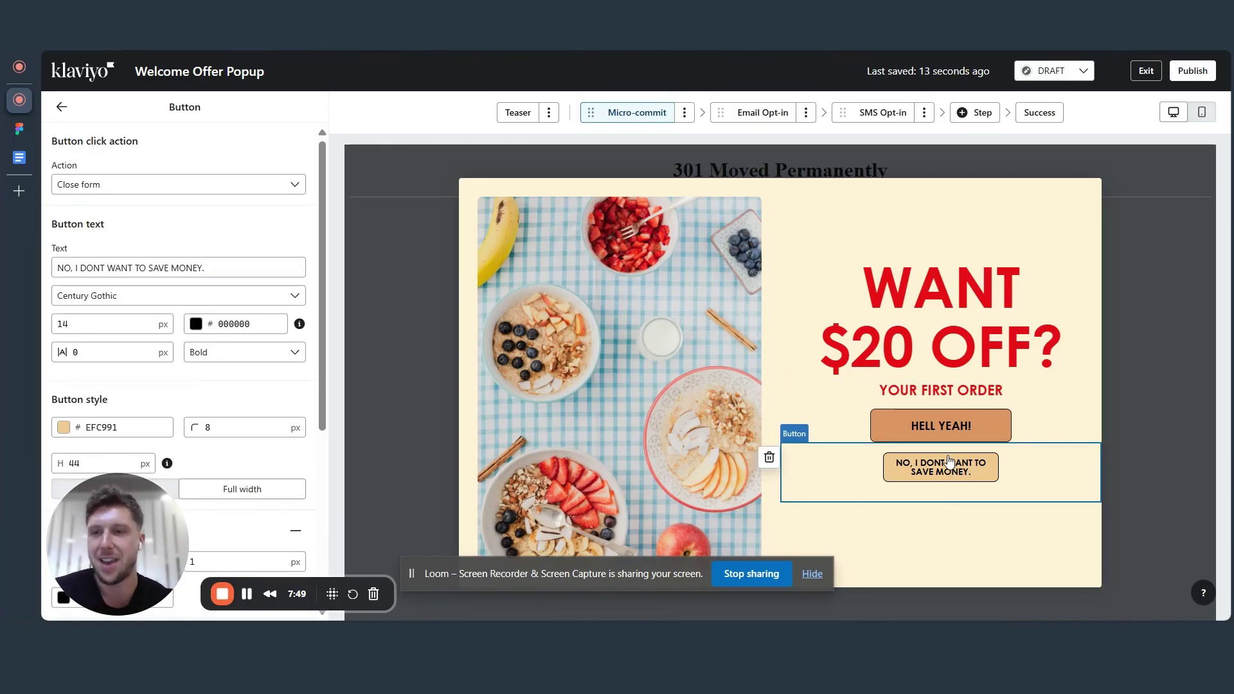
left_click(940, 420)
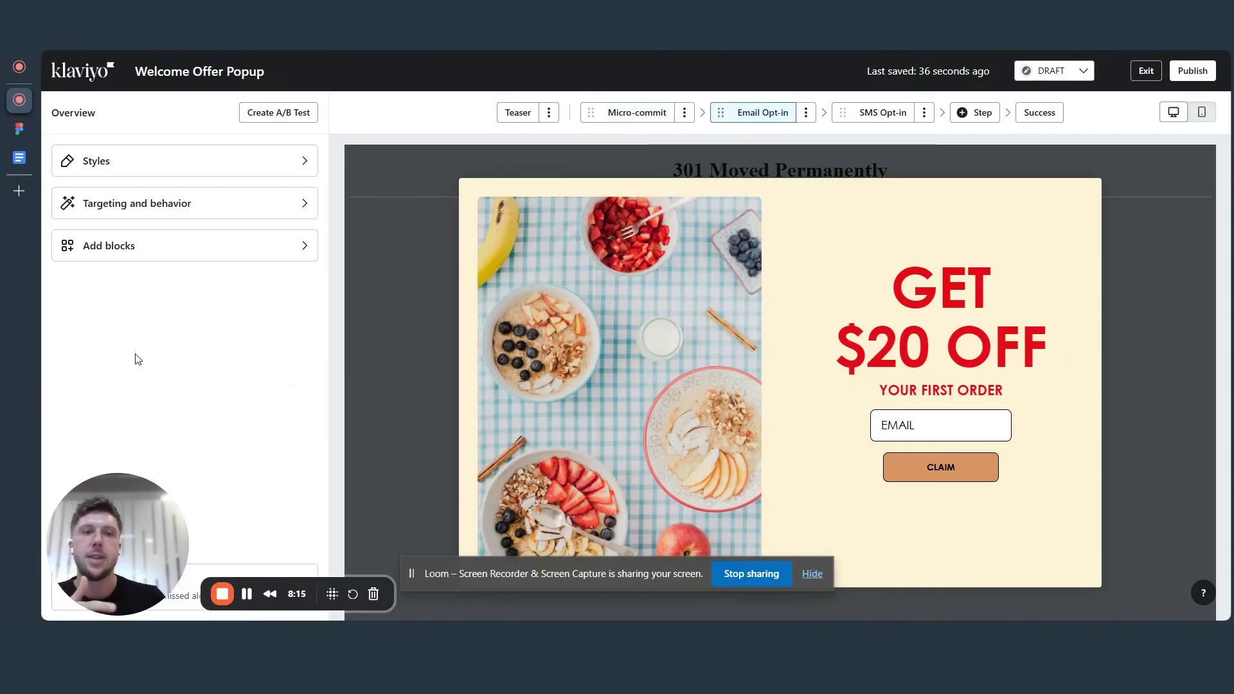
left_click(919, 419)
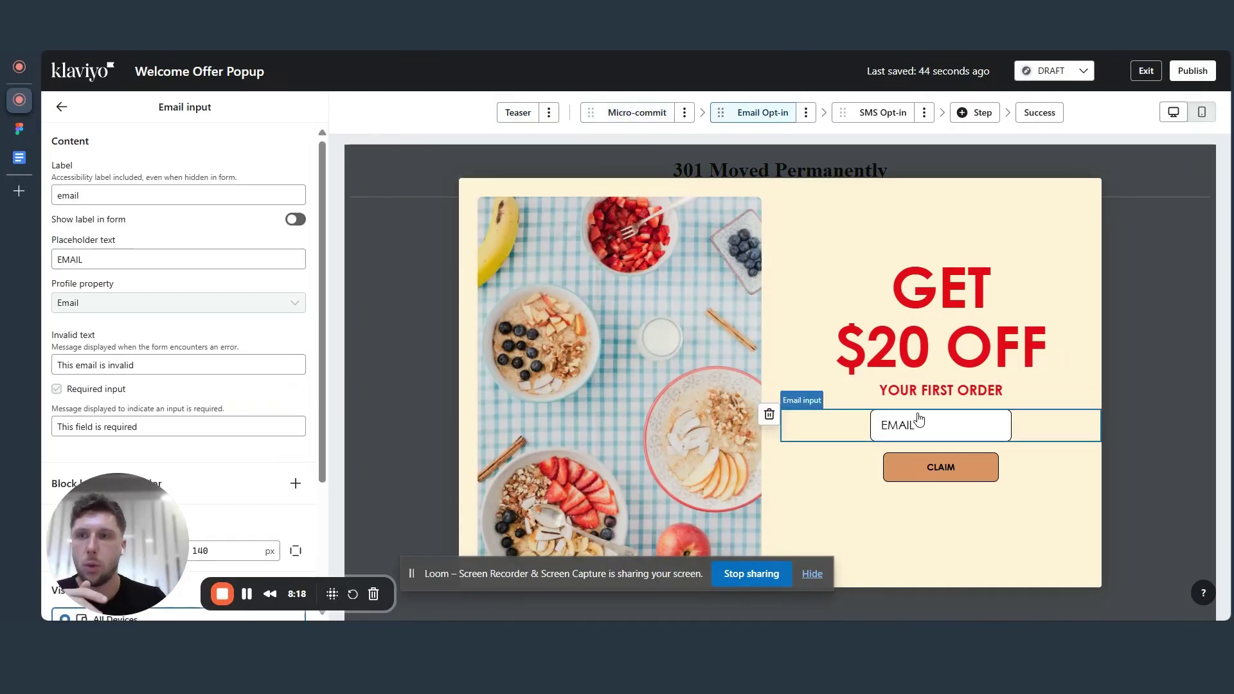
left_click(60, 113)
left_click(192, 250)
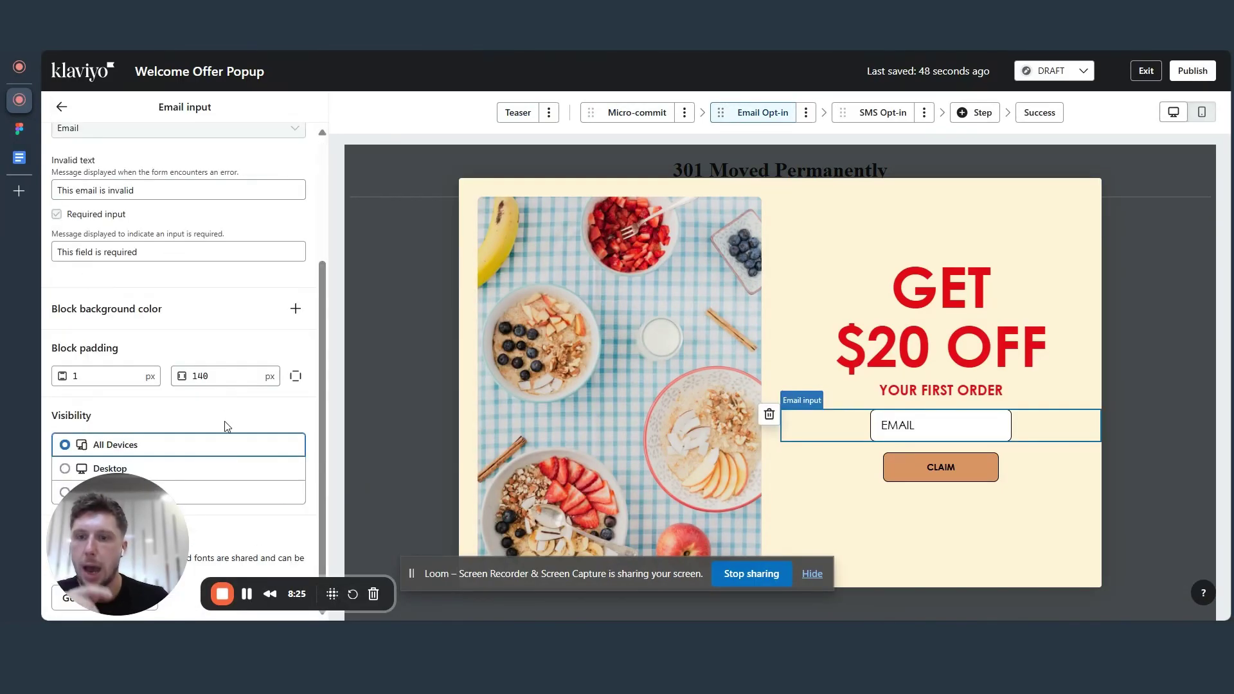
left_click_drag(130, 534, 145, 511)
scroll(184, 418, "up", 5)
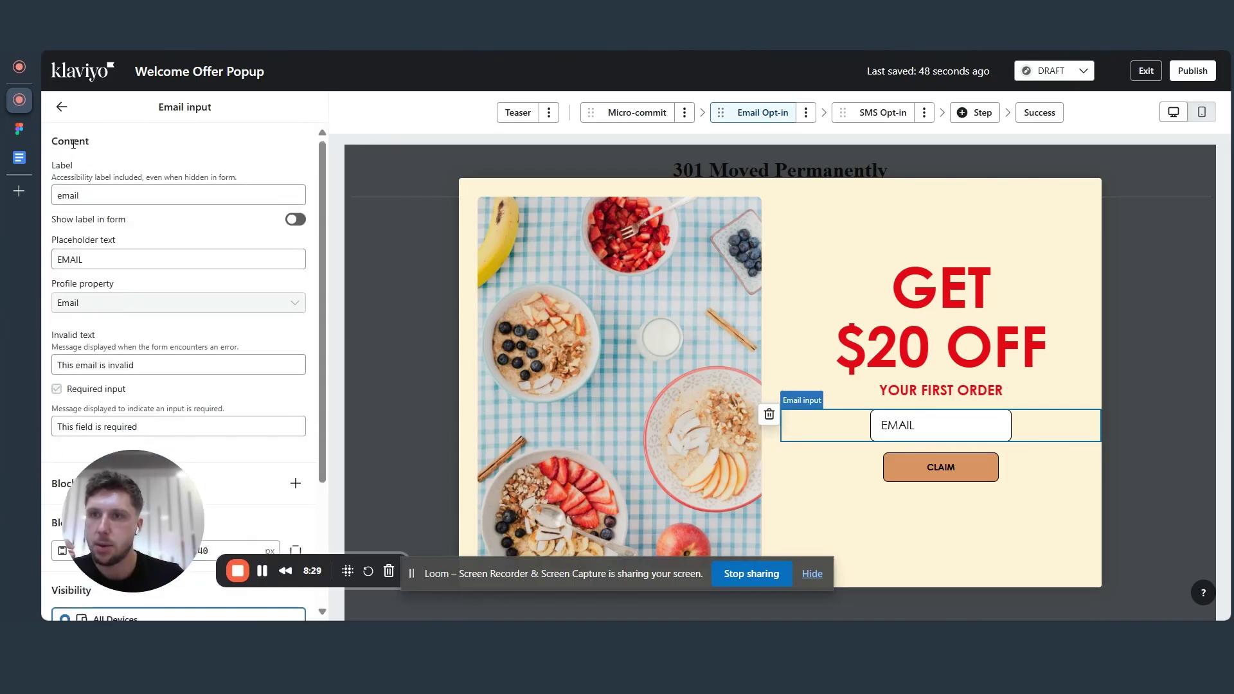
Add a text input block above the email field in the Email Opt-in step, with placeholder text "YOUR NAME"
left_click(62, 109)
left_click(198, 243)
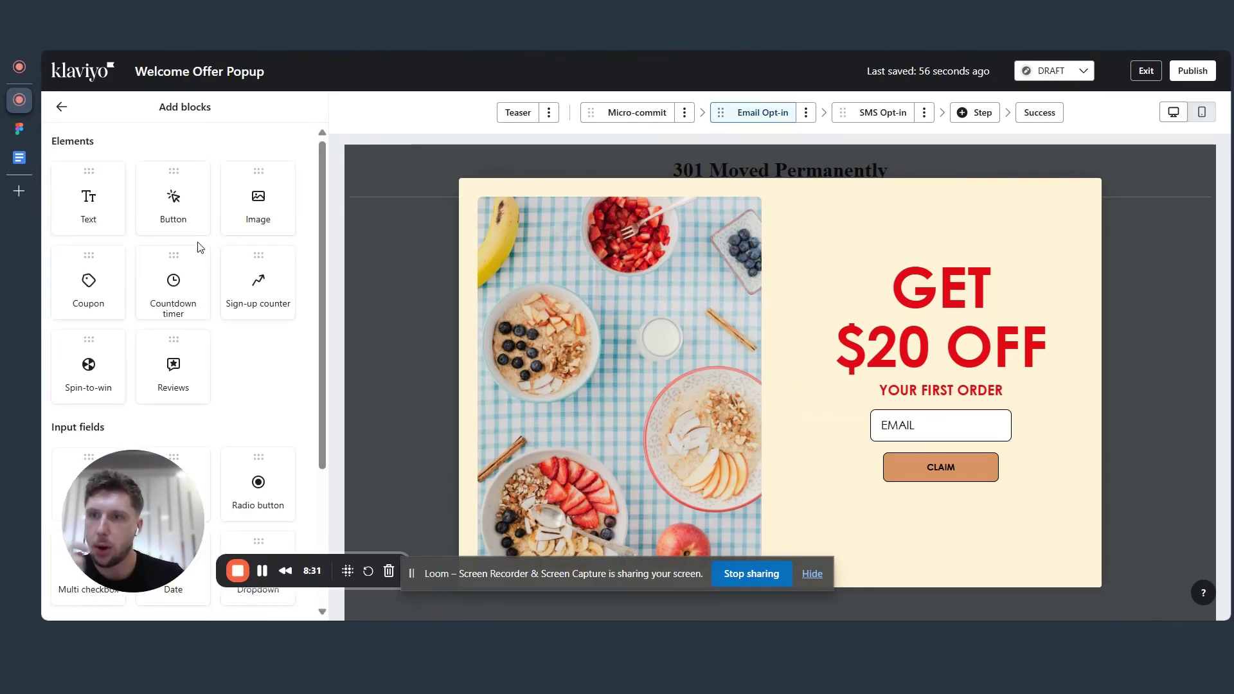
scroll(194, 332, "down", 2)
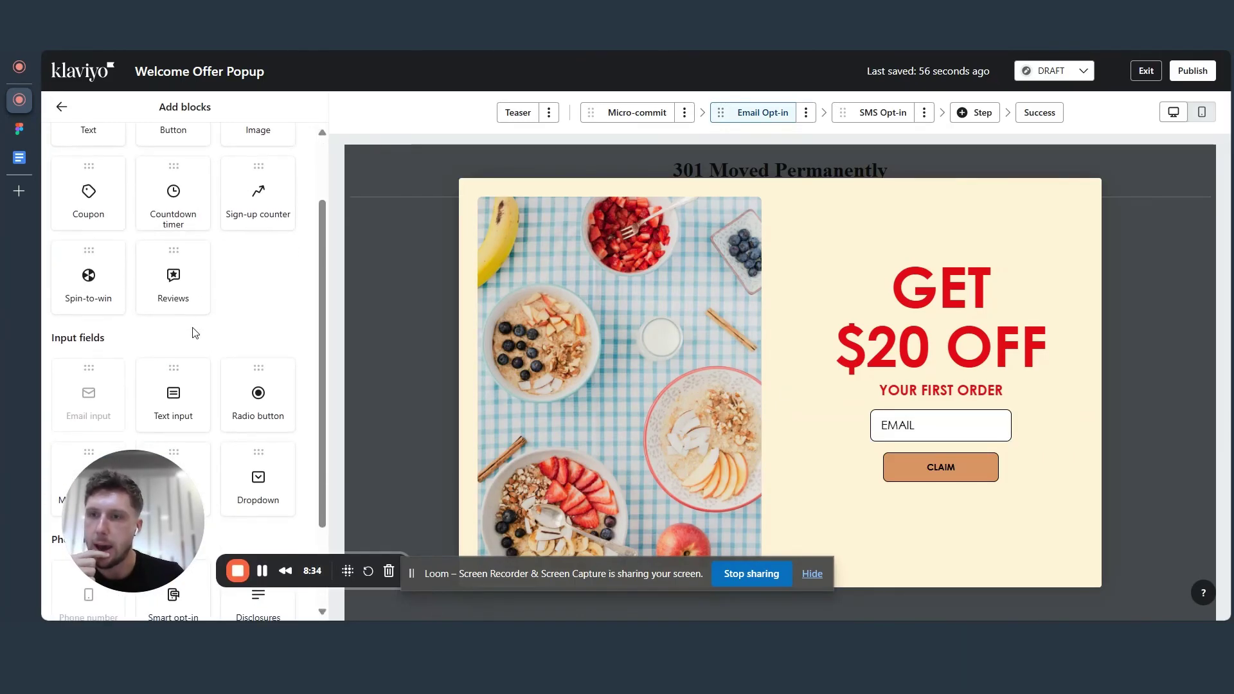
scroll(195, 331, "down", 2)
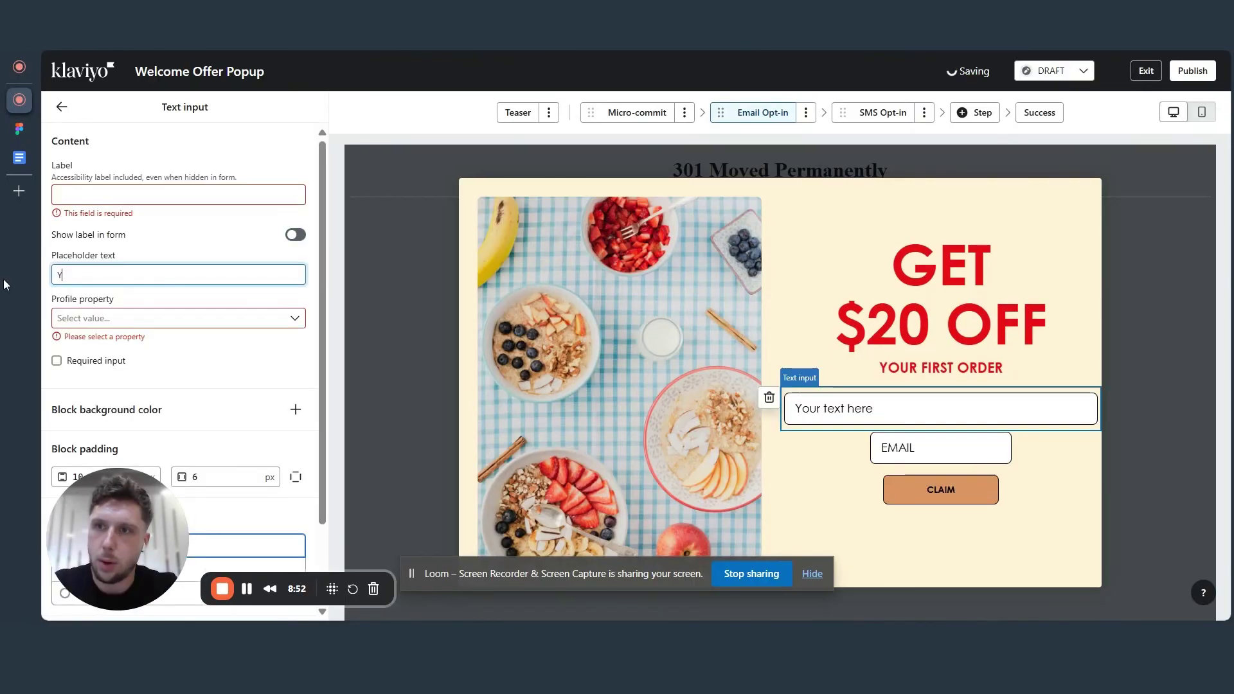
type("OUR NAME")
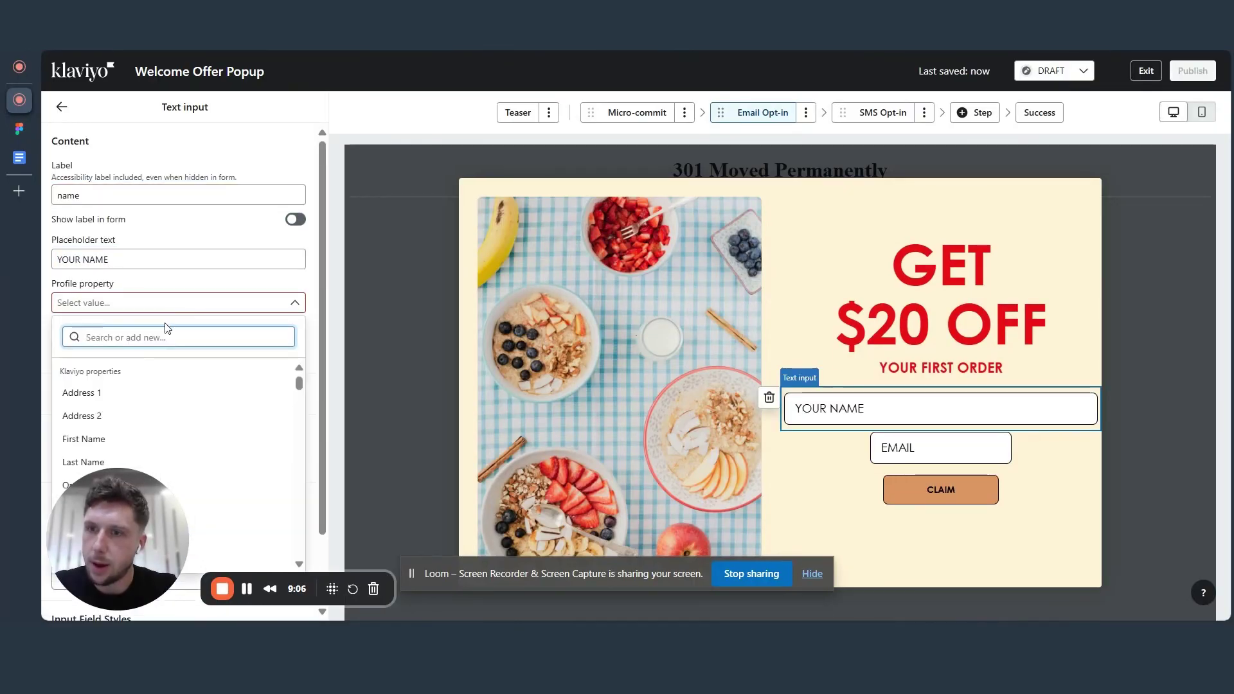
Link the name input to the First Name profile property and change its placeholder text to "FIRST NAME"
left_click(83, 435)
triple_click(192, 259)
type("FIRST")
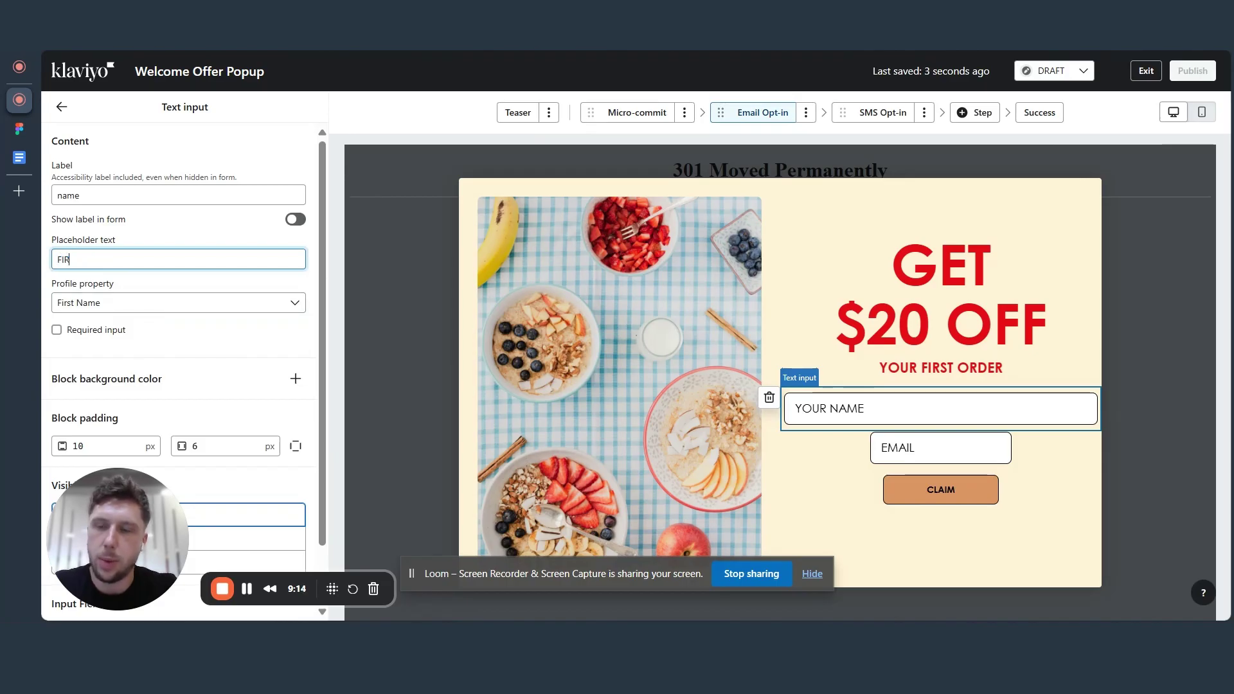
type(" NAME")
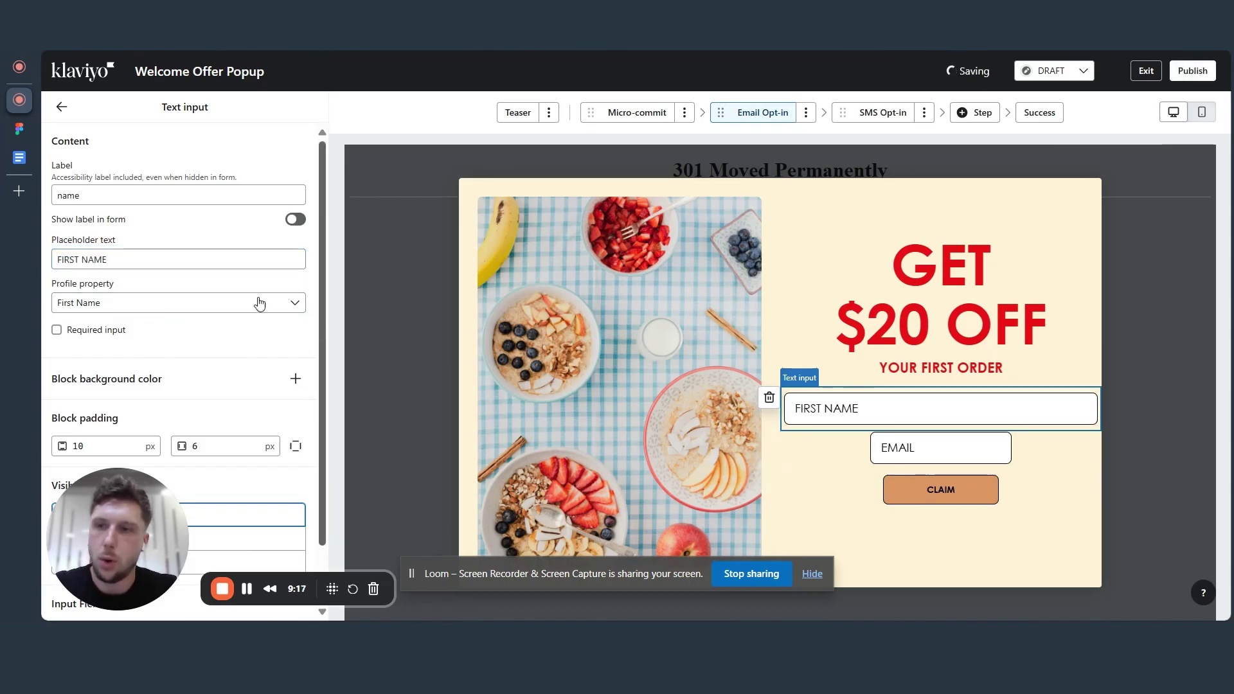
Set the FIRST NAME input's horizontal block padding to 10 px and make it a required input
scroll(262, 334, "down", 1)
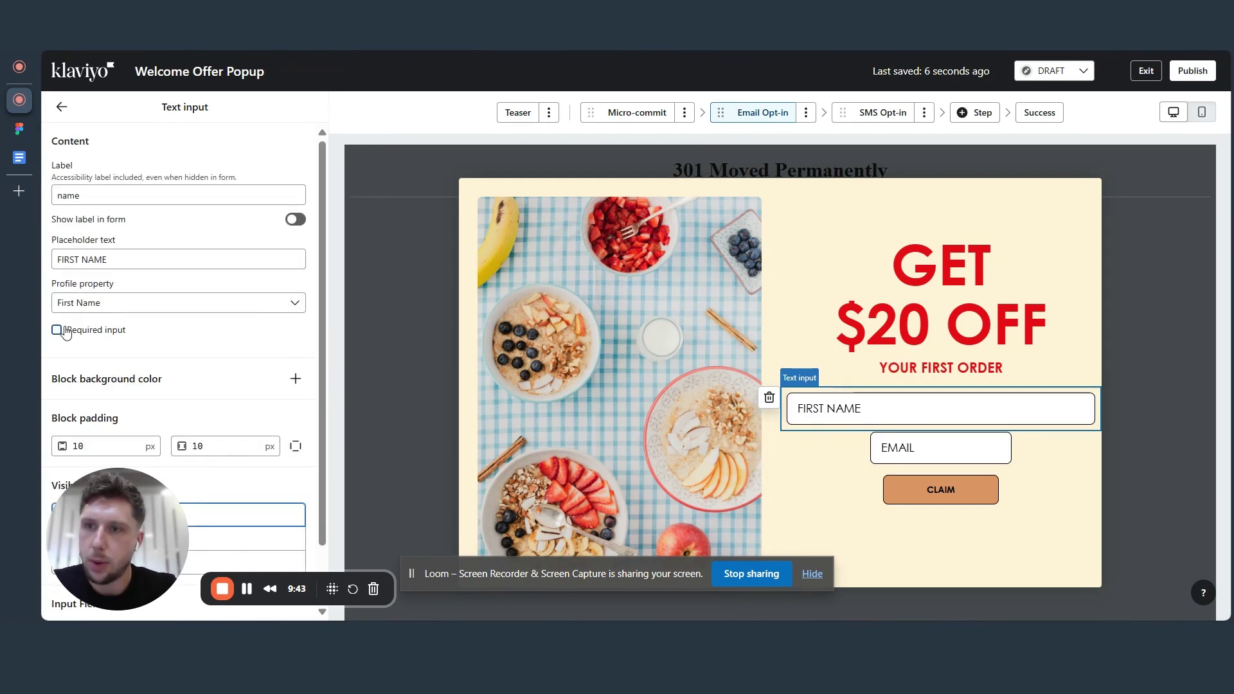
left_click(57, 330)
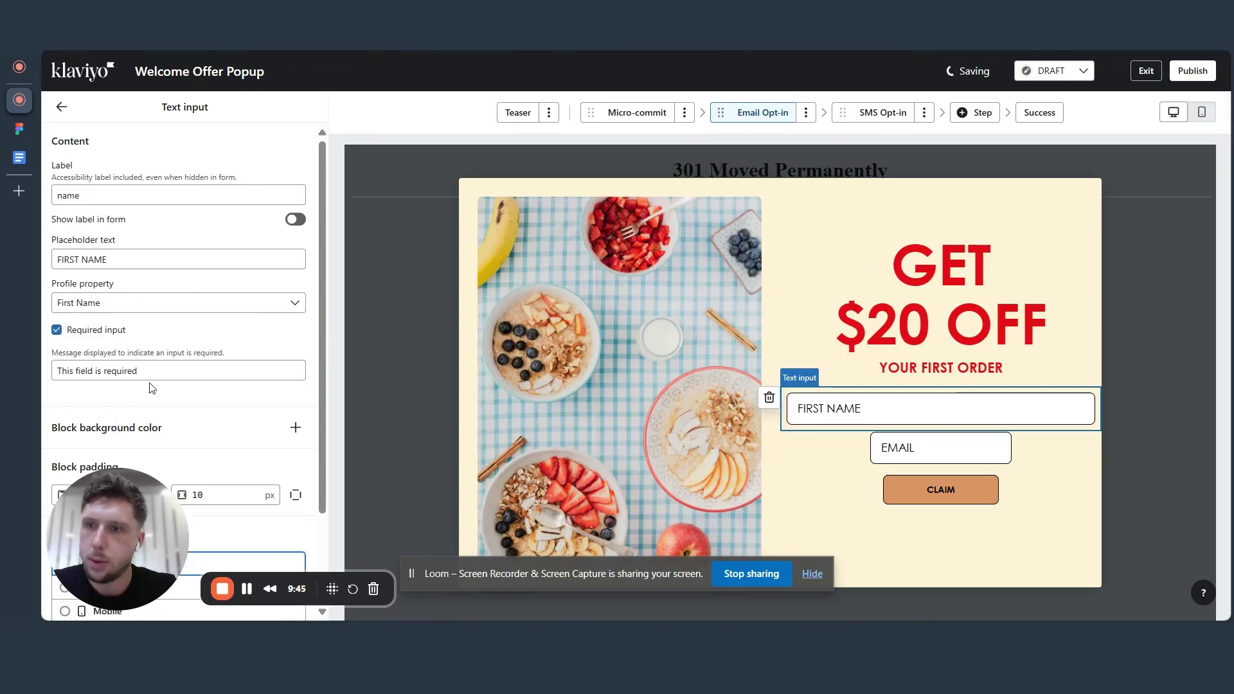
scroll(183, 351, "down", 3)
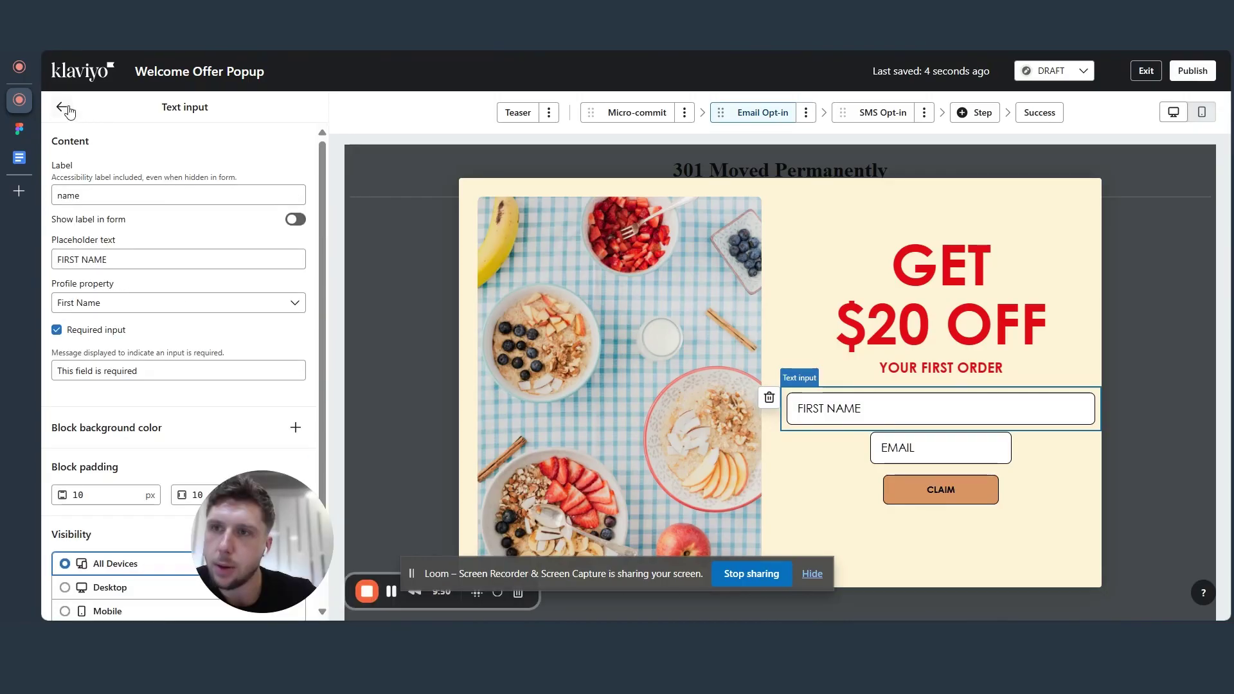
Add a second text input between the FIRST NAME and email fields and set its horizontal block padding to 10 px
left_click(61, 106)
left_click_drag(252, 489, 100, 311)
left_click_drag(412, 439, 829, 418)
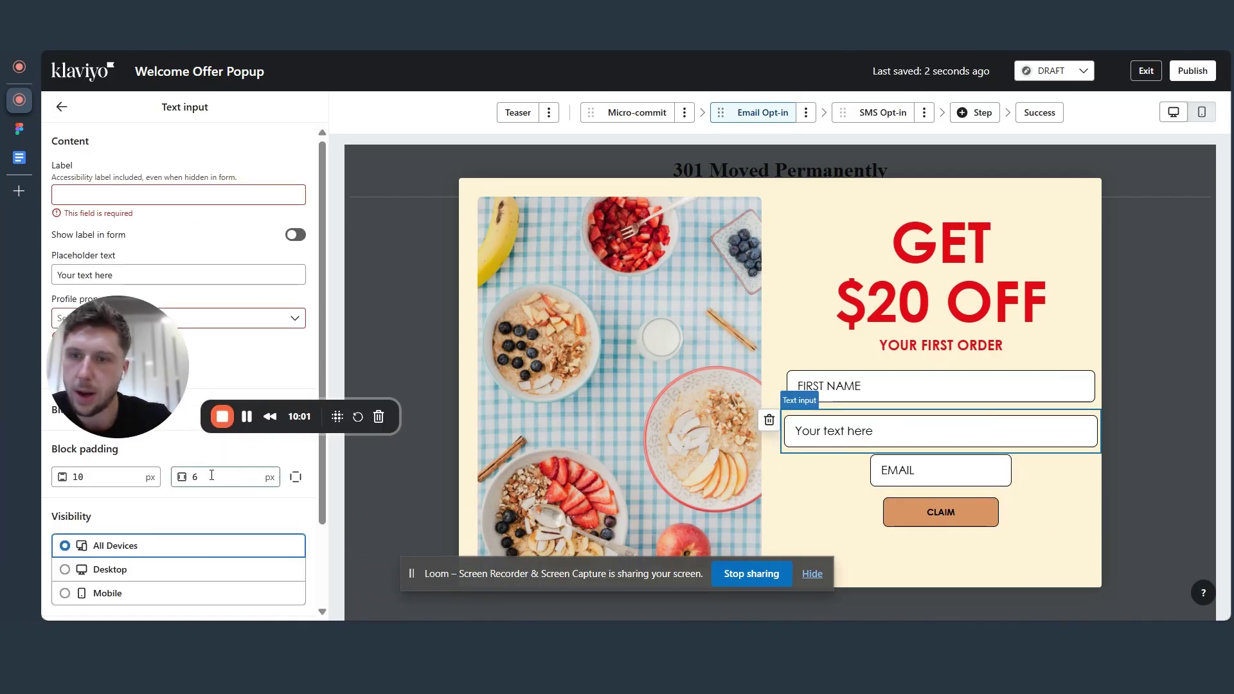
left_click(211, 475)
key("BackSpace")
type("10")
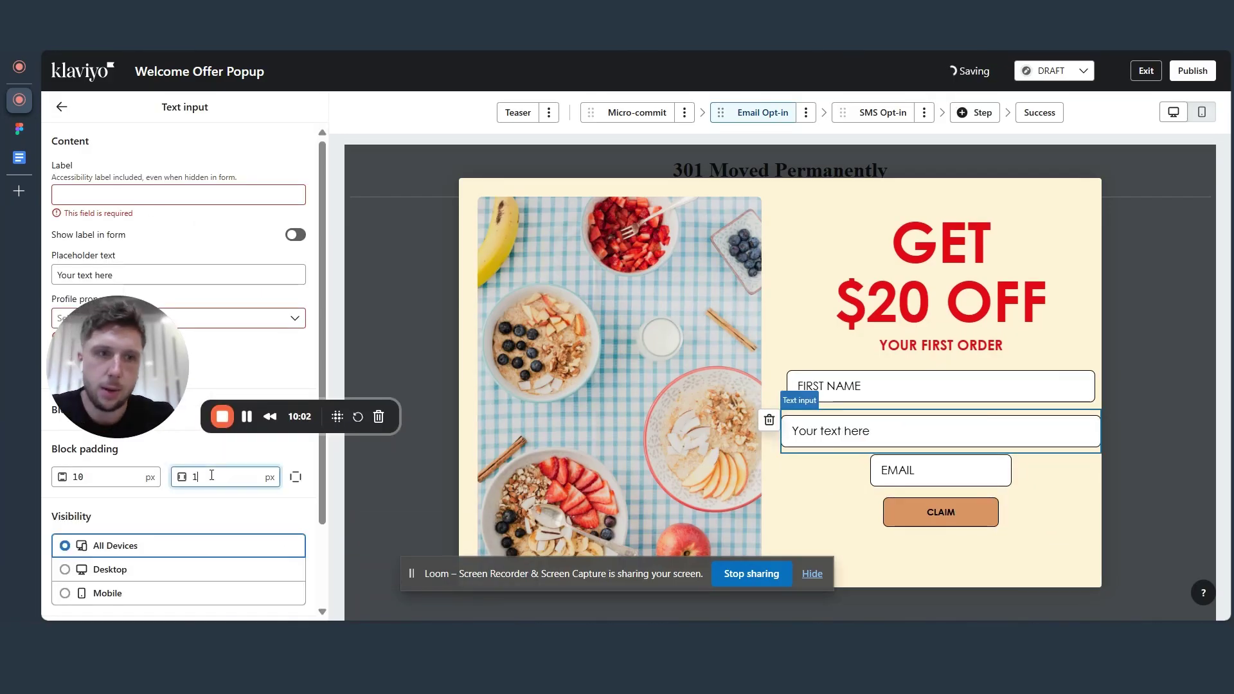
Configure the second text input as a required field with label "last name", placeholder "SURNAME" and profile property Last Name
left_click(210, 196)
type("last name")
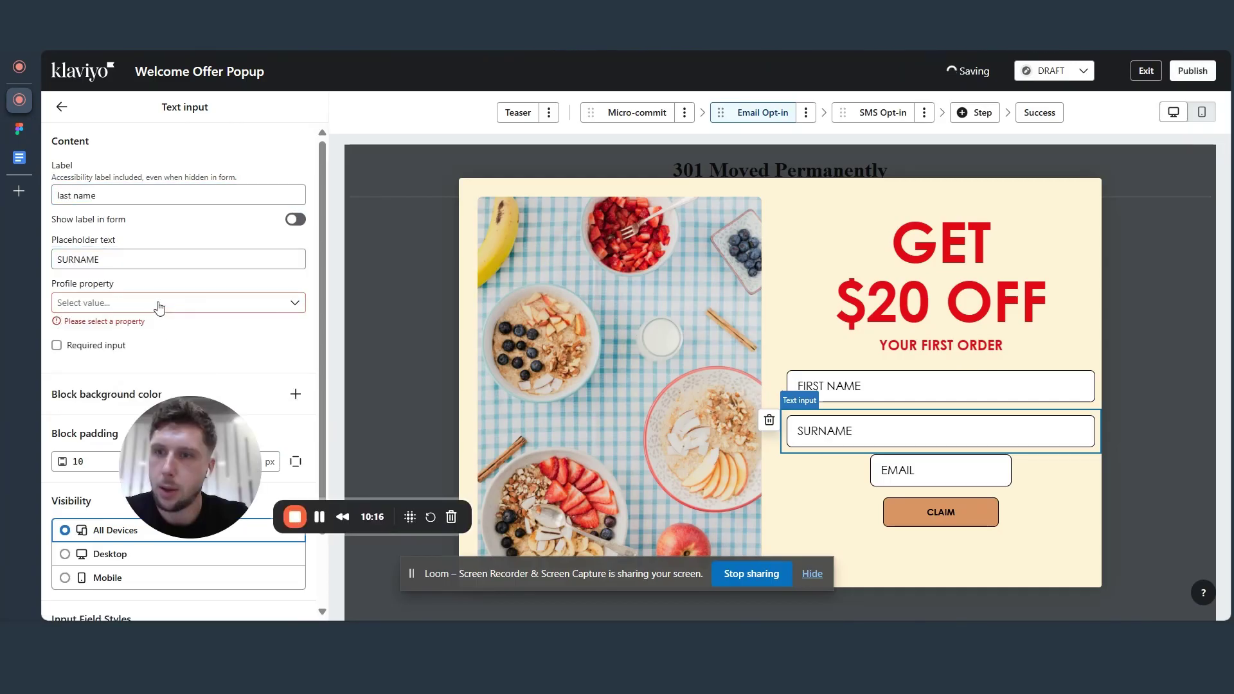
left_click(157, 304)
left_click(97, 465)
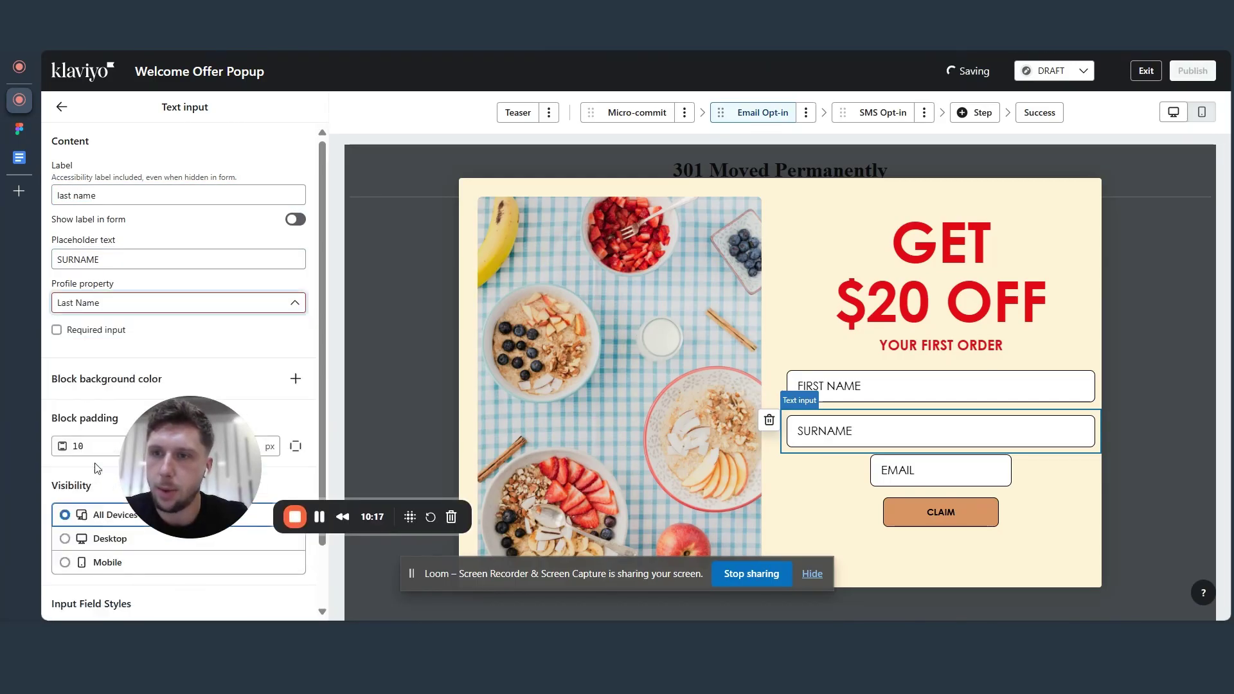
left_click(57, 329)
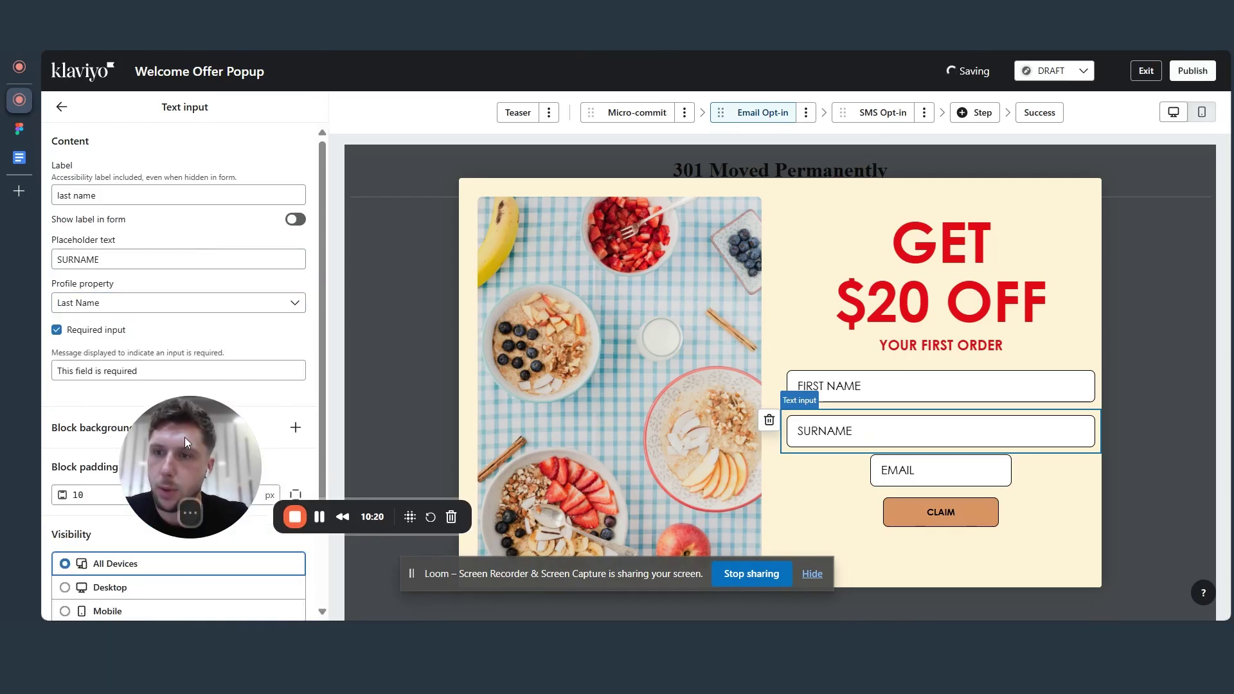
Match the FIRST NAME input's block padding to the email input: 1 px vertical and 140 px horizontal
left_click_drag(183, 438, 153, 231)
scroll(153, 232, "down", 2)
left_click(928, 489)
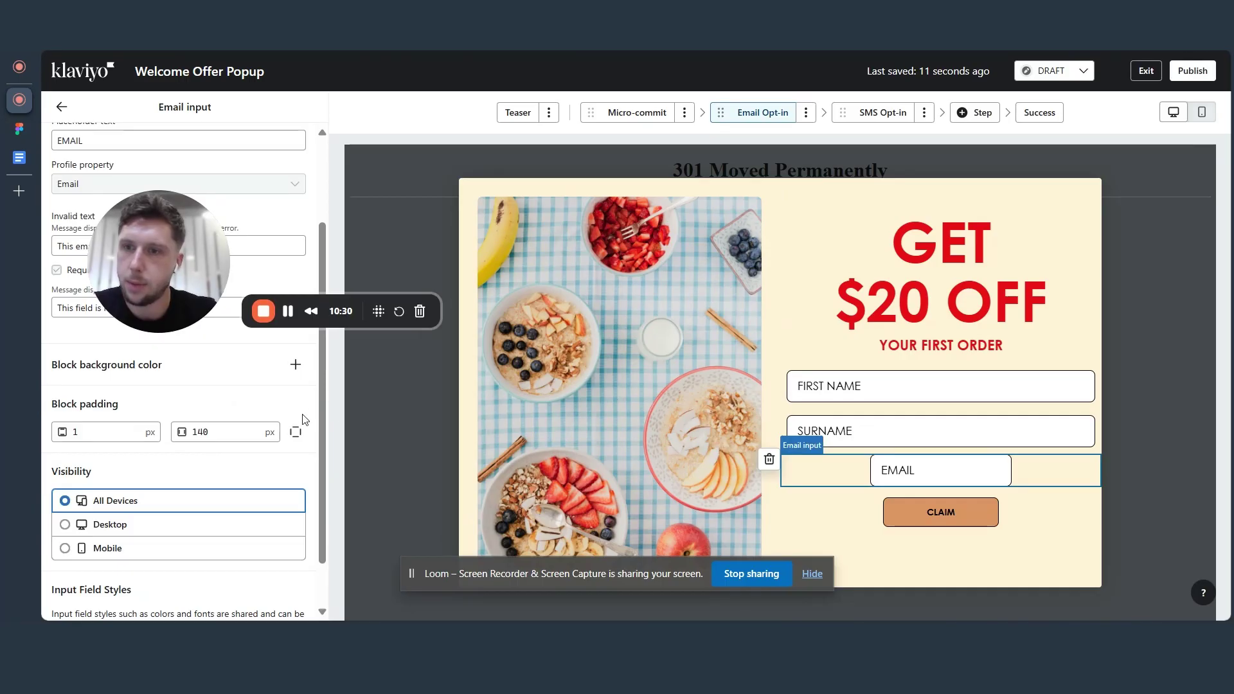
left_click(842, 394)
left_click(140, 371)
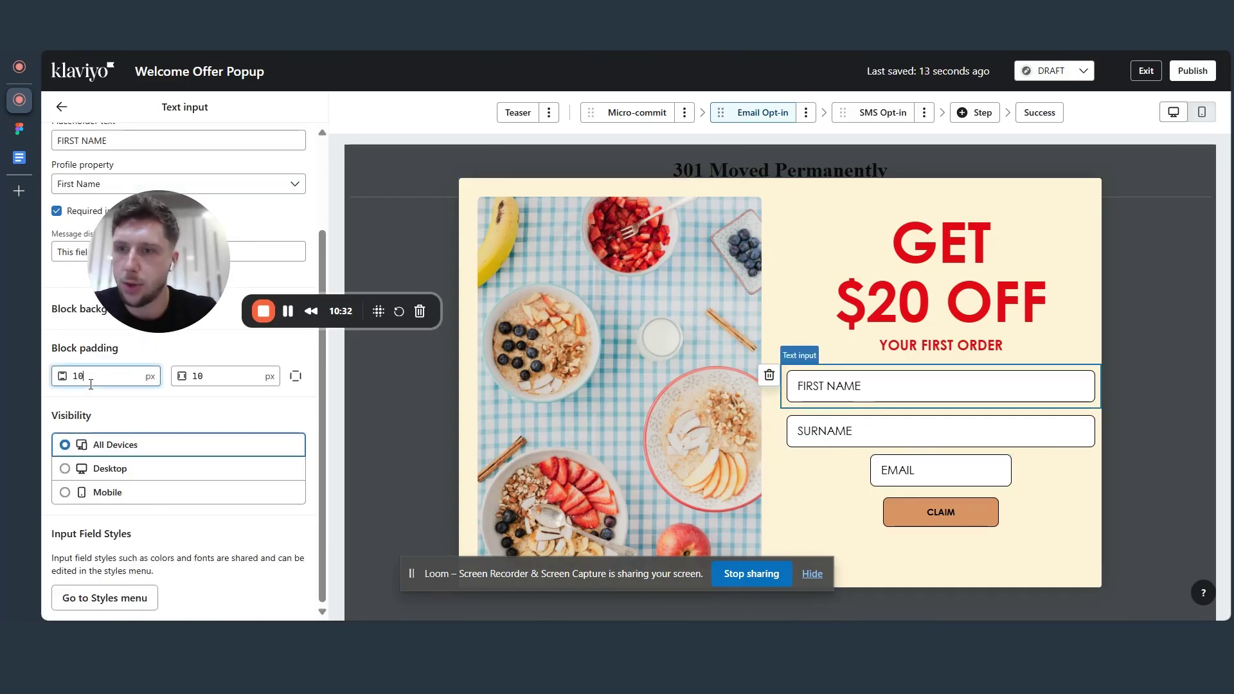
key("BackSpace")
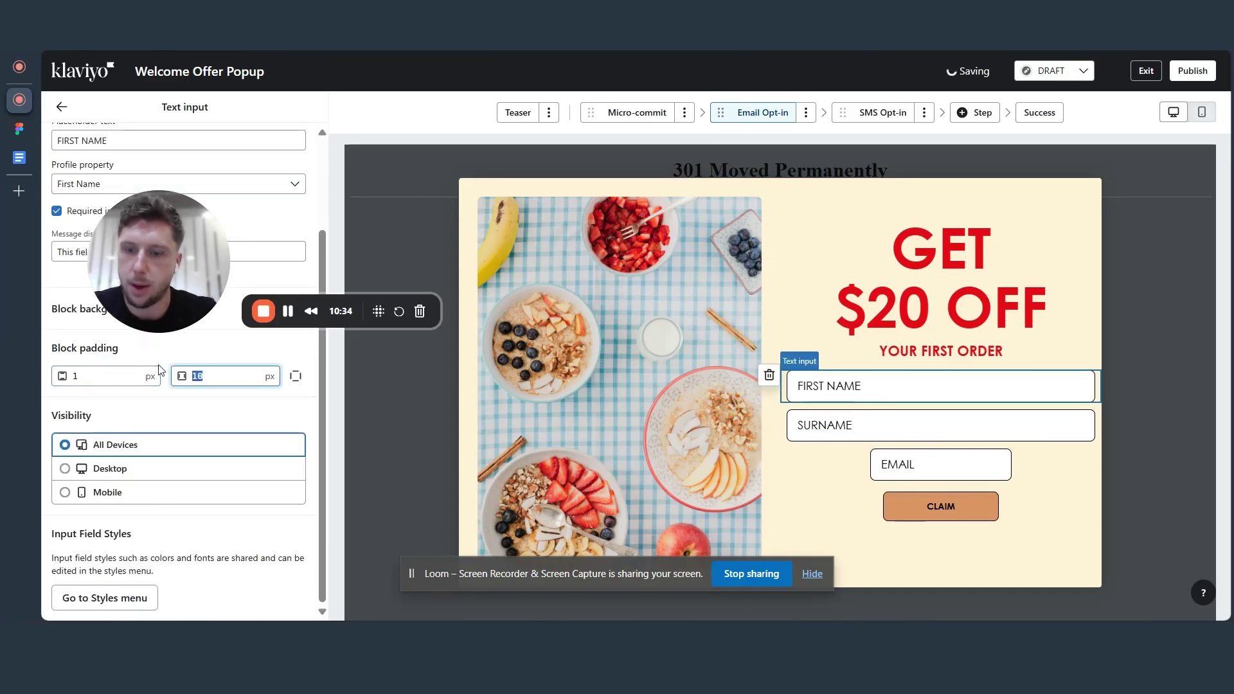
Set the SURNAME input's block padding to 1 px vertical and 140 px horizontal
left_click(836, 425)
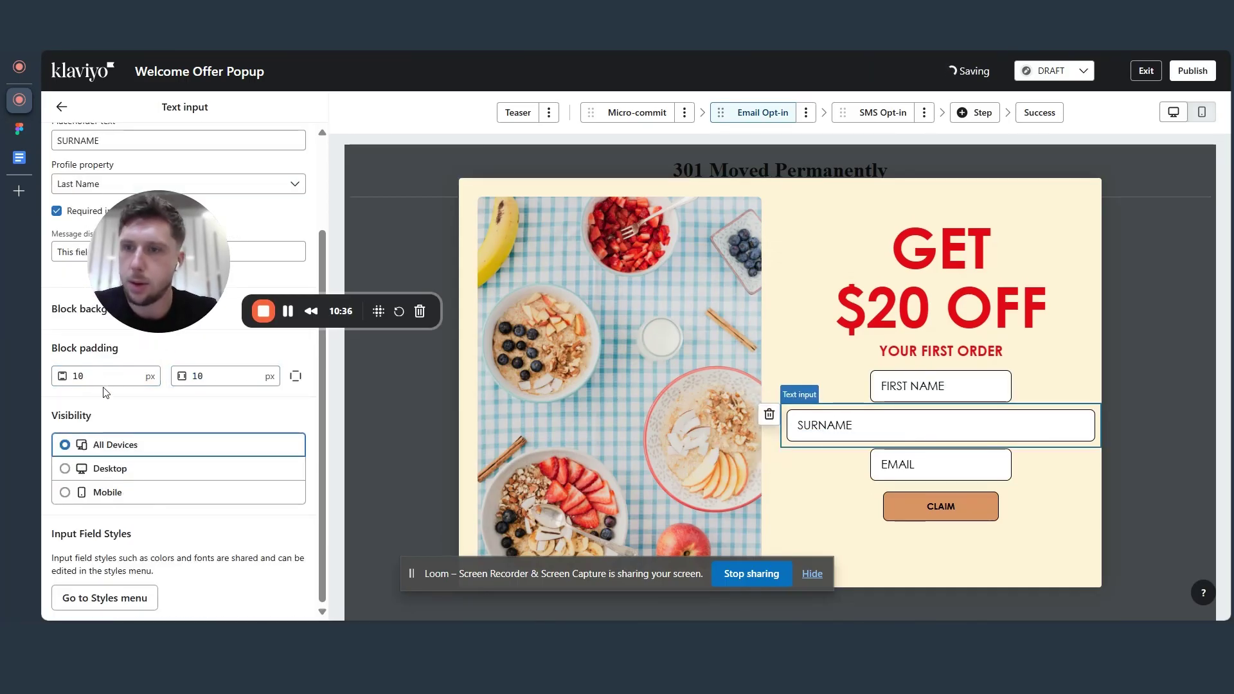
left_click(84, 369)
key("BackSpace")
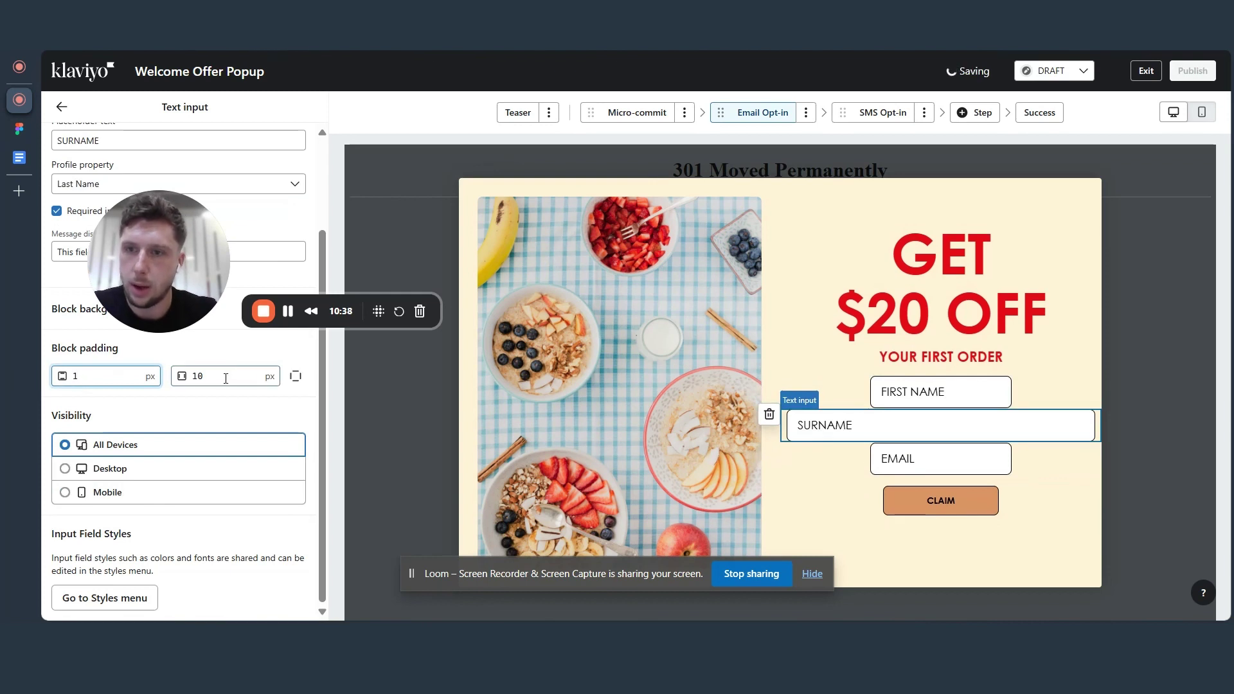
double_click(201, 378)
type("140")
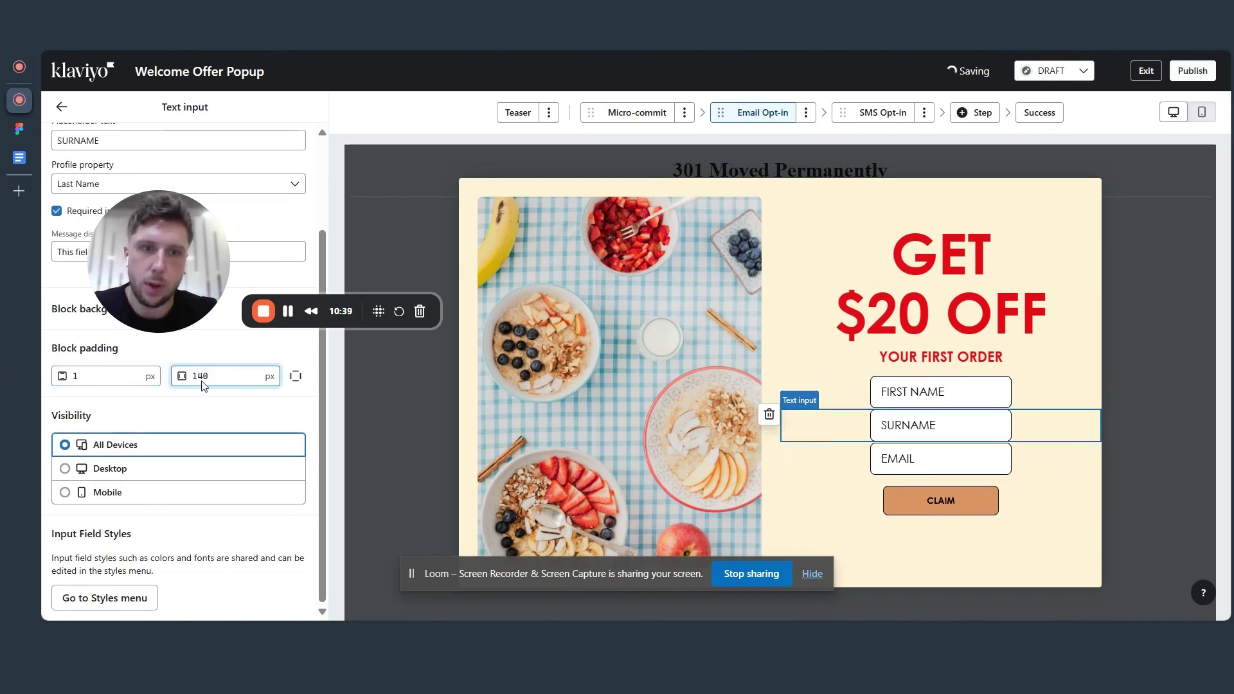
left_click(240, 413)
Switch the FIRST NAME input to individual side padding and set its bottom padding to 10 px
left_click(956, 401)
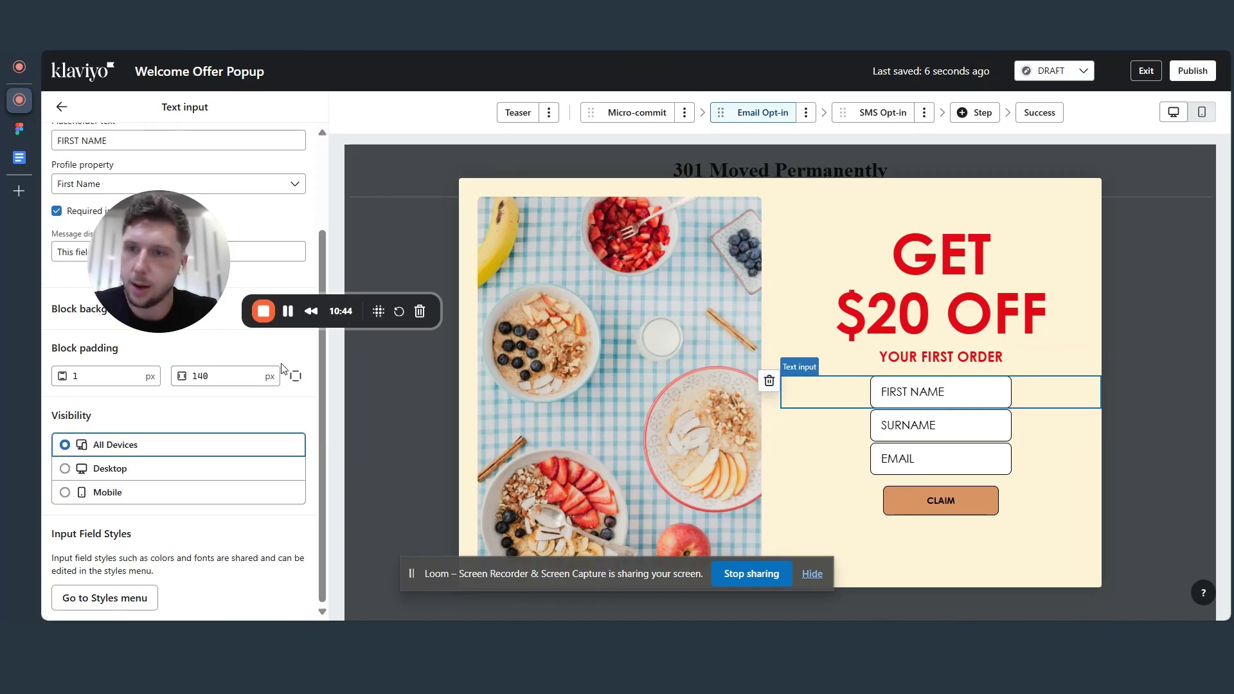
left_click(296, 376)
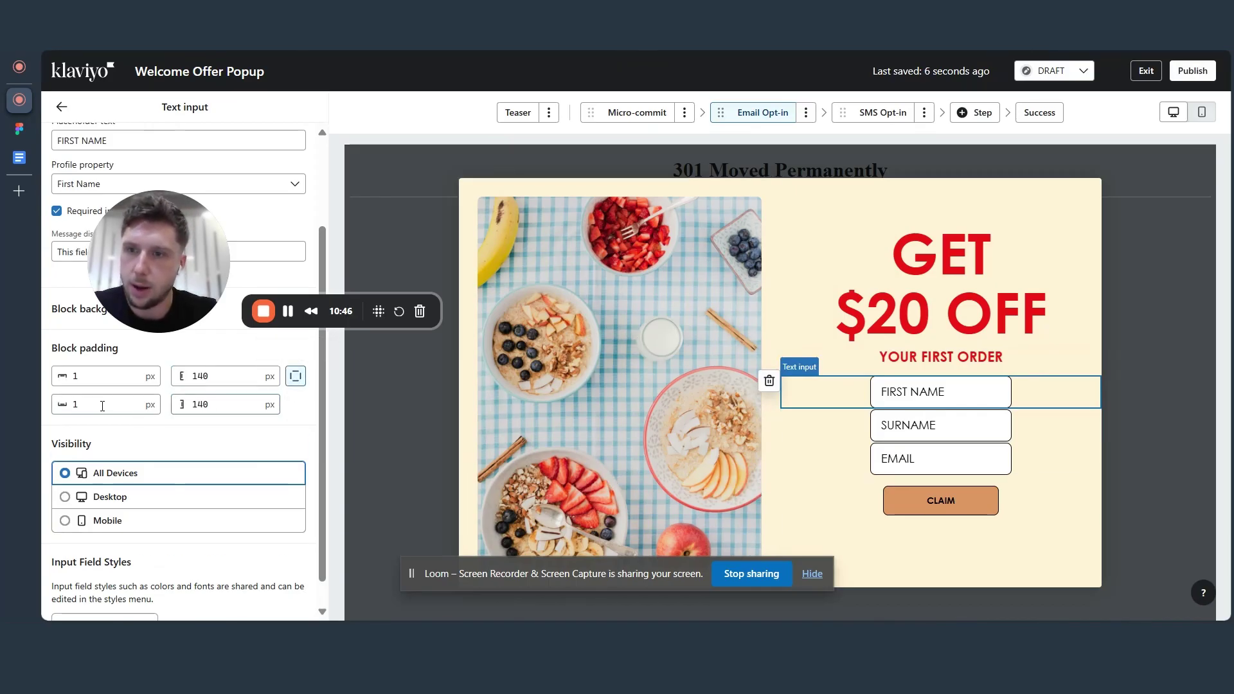
left_click(54, 396)
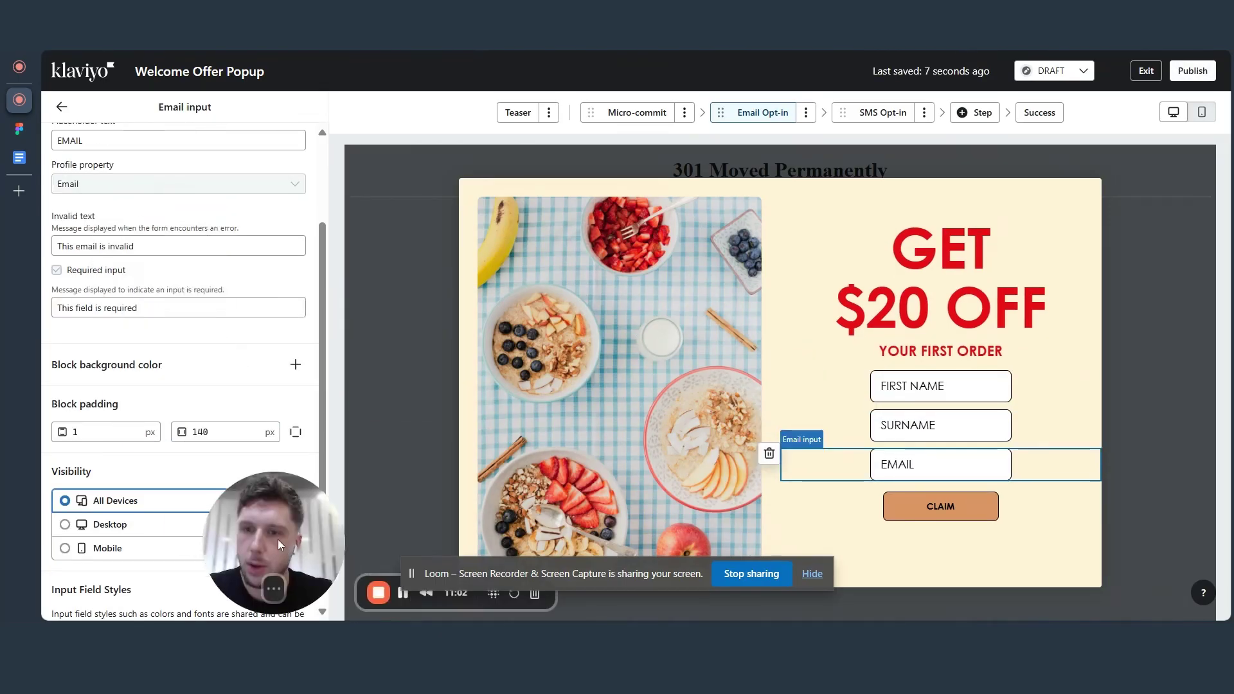
left_click_drag(277, 545, 264, 531)
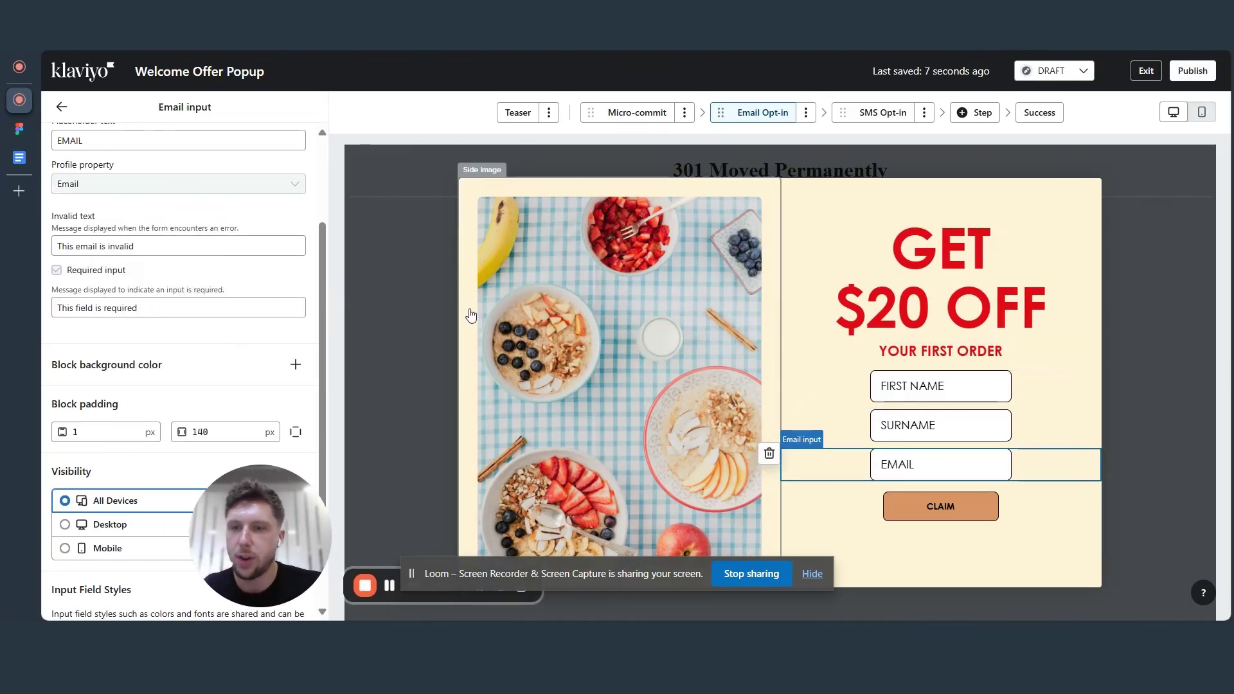
Review the settings of the FIRST NAME, SURNAME and EMAIL inputs, and compare the Micro-commit, Email Opt-in and SMS Opt-in steps
scroll(222, 212, "up", 2)
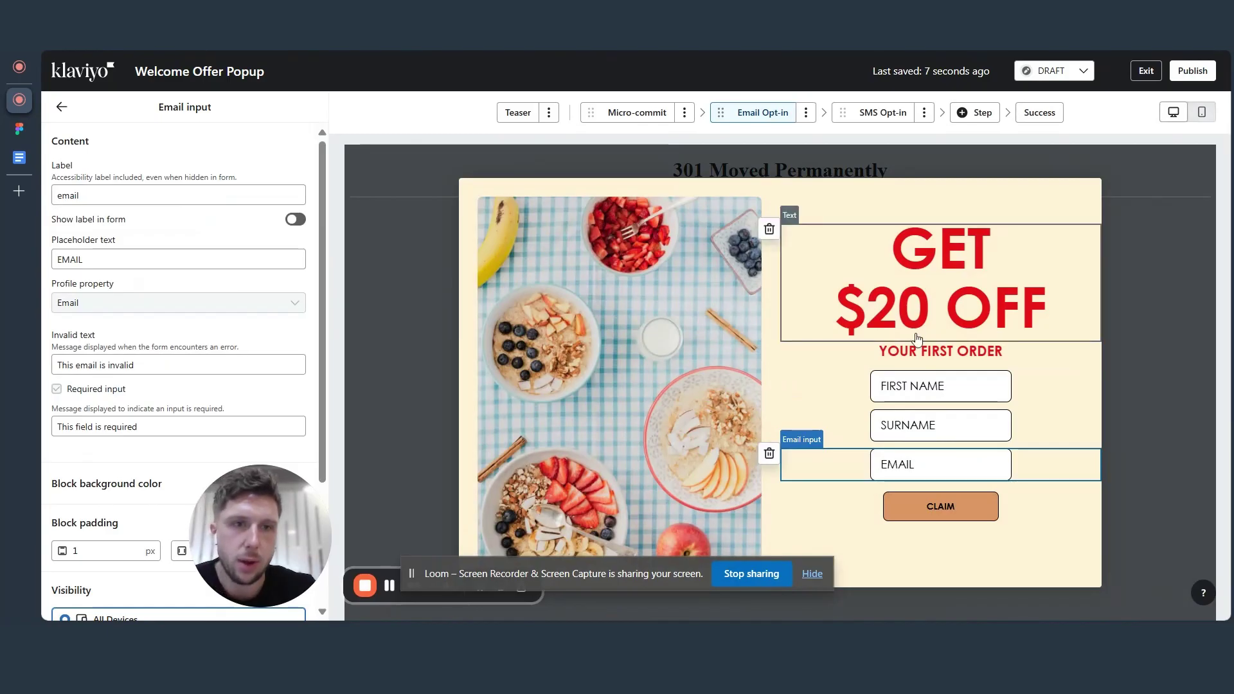
left_click(916, 386)
left_click(915, 426)
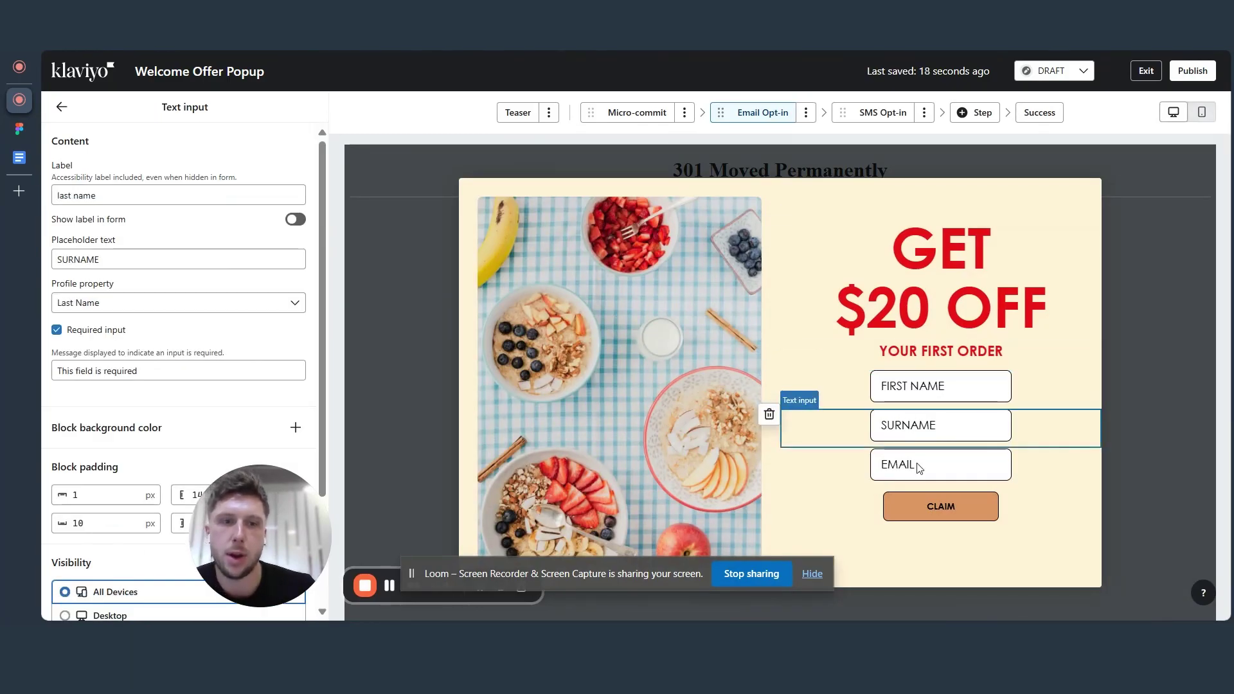
left_click(918, 467)
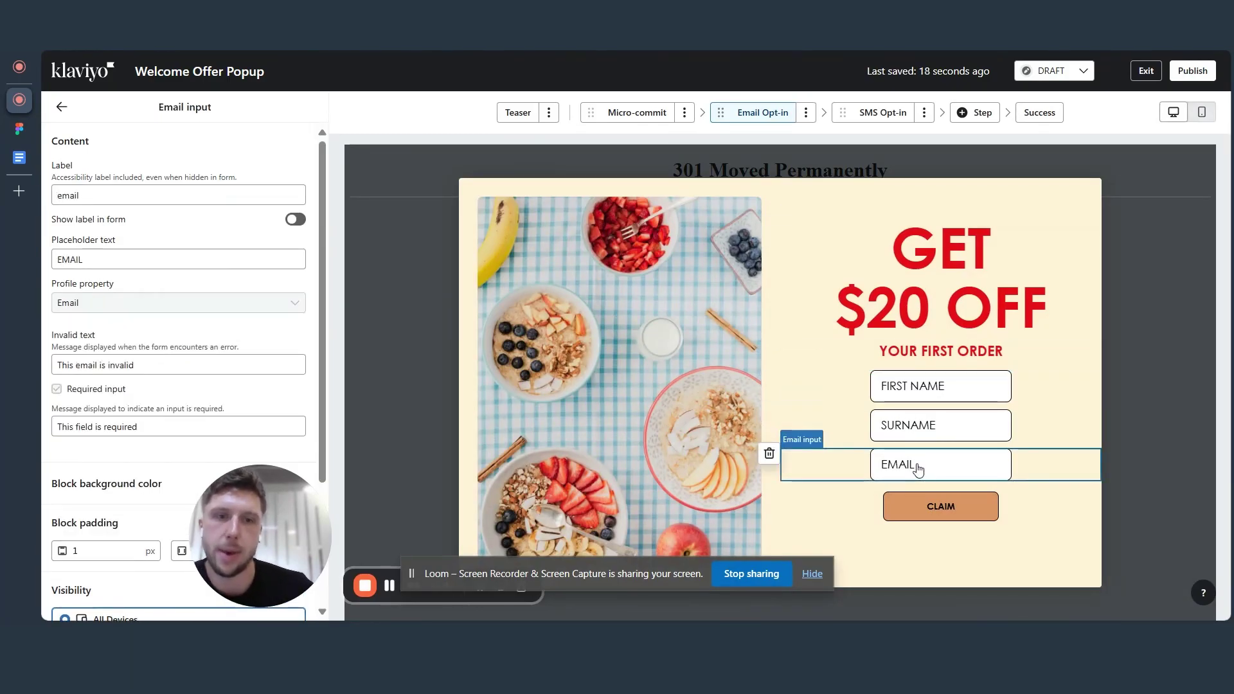
left_click(633, 116)
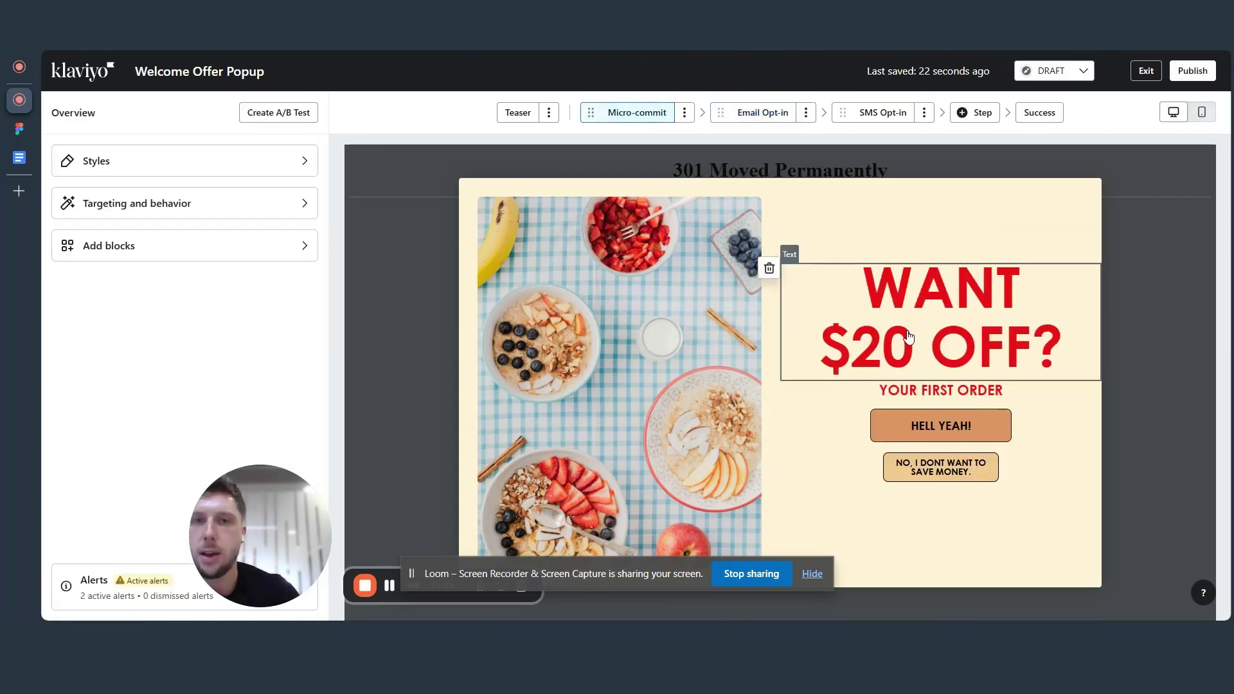
left_click(765, 116)
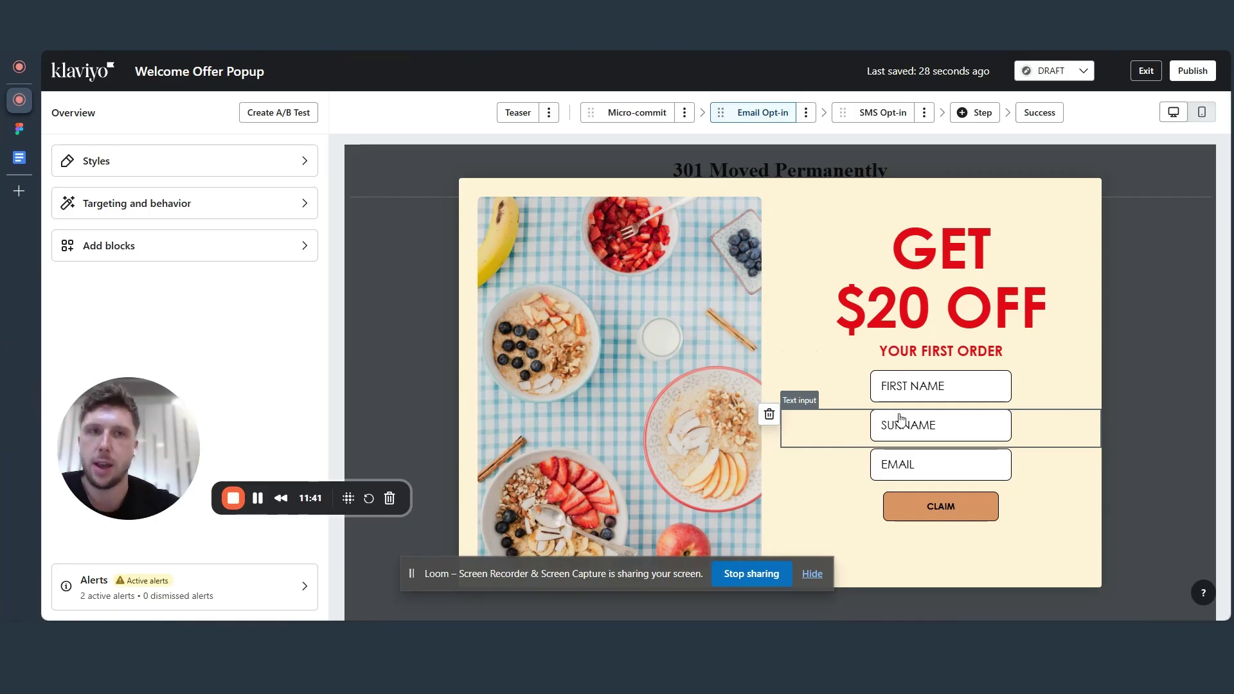
left_click(896, 119)
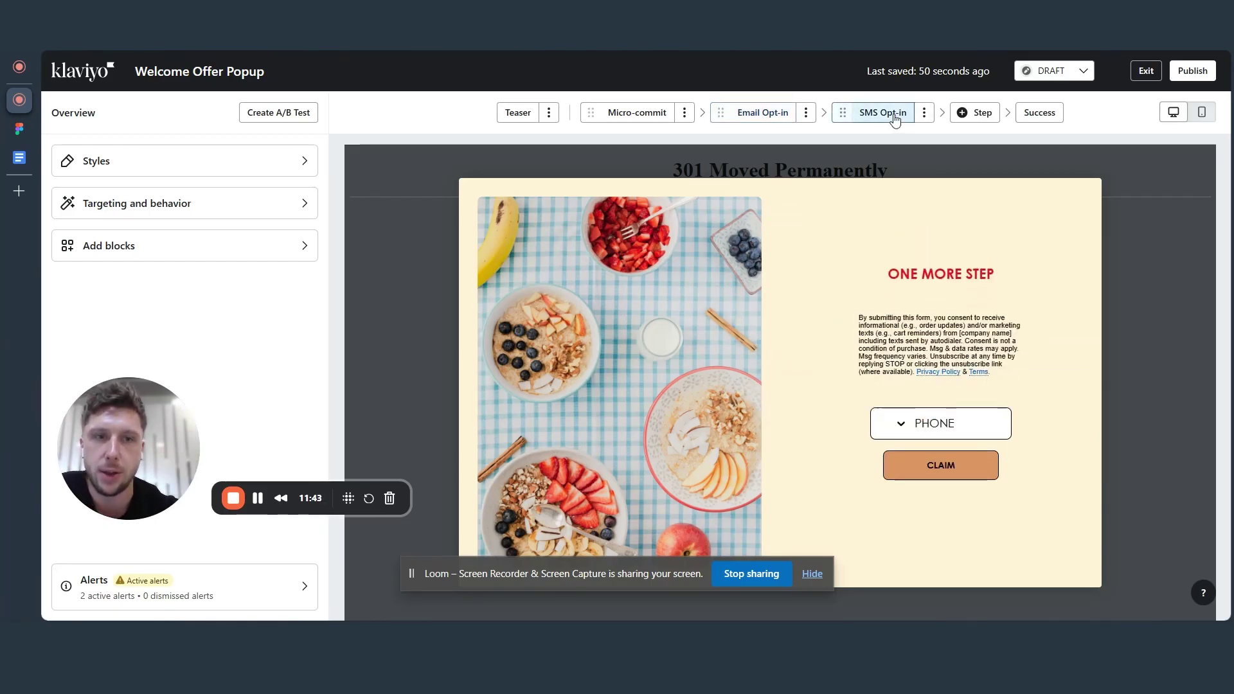
left_click(776, 118)
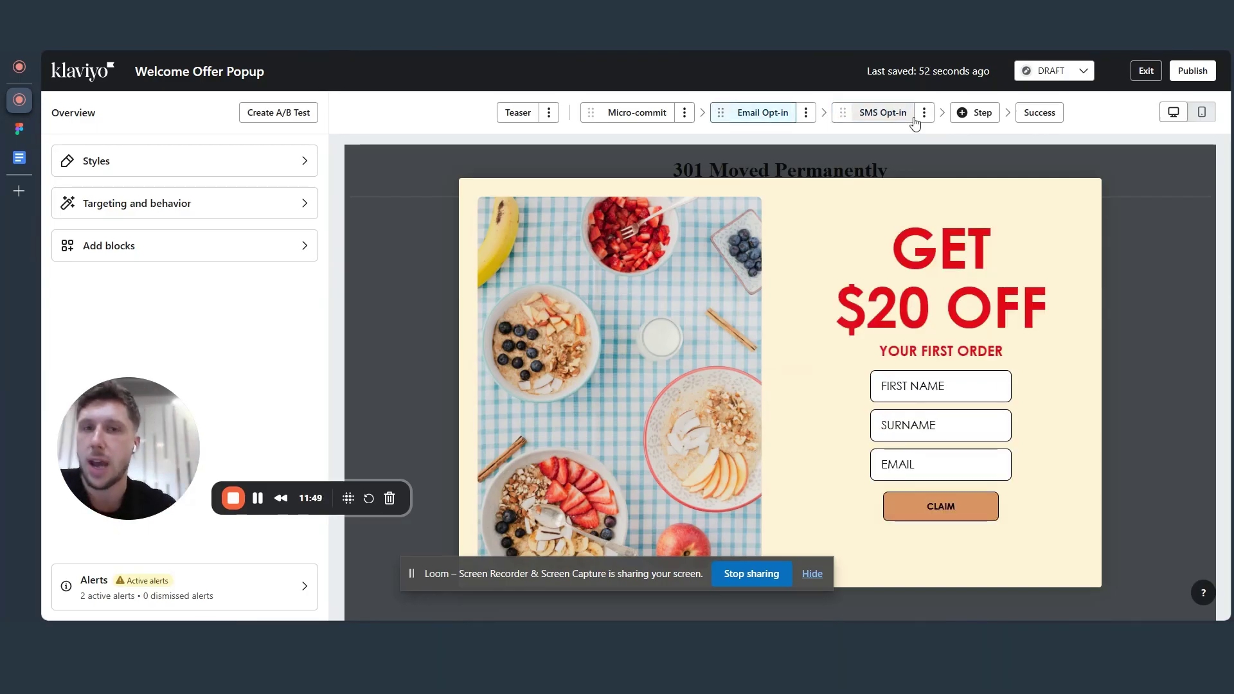
Examine the popup examples in the Google Docs document, and back in Klaviyo review the popup steps and the Email Opt-in CLAIM button's action
left_click(18, 164)
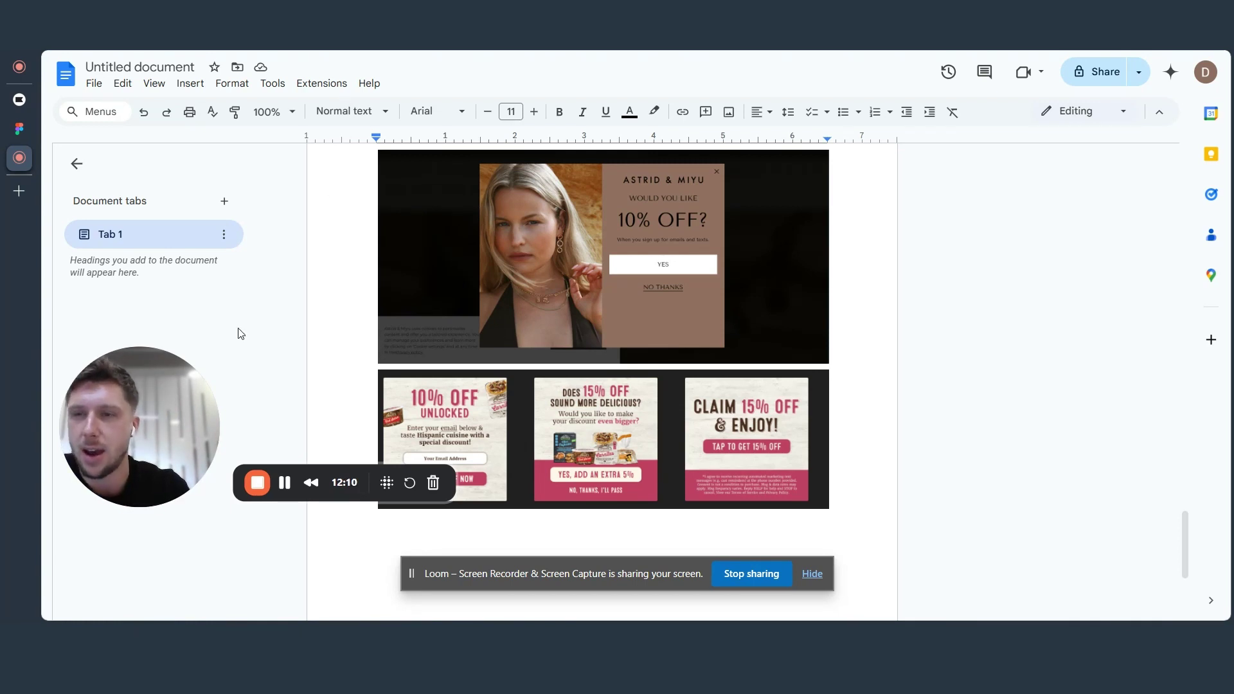
left_click(27, 103)
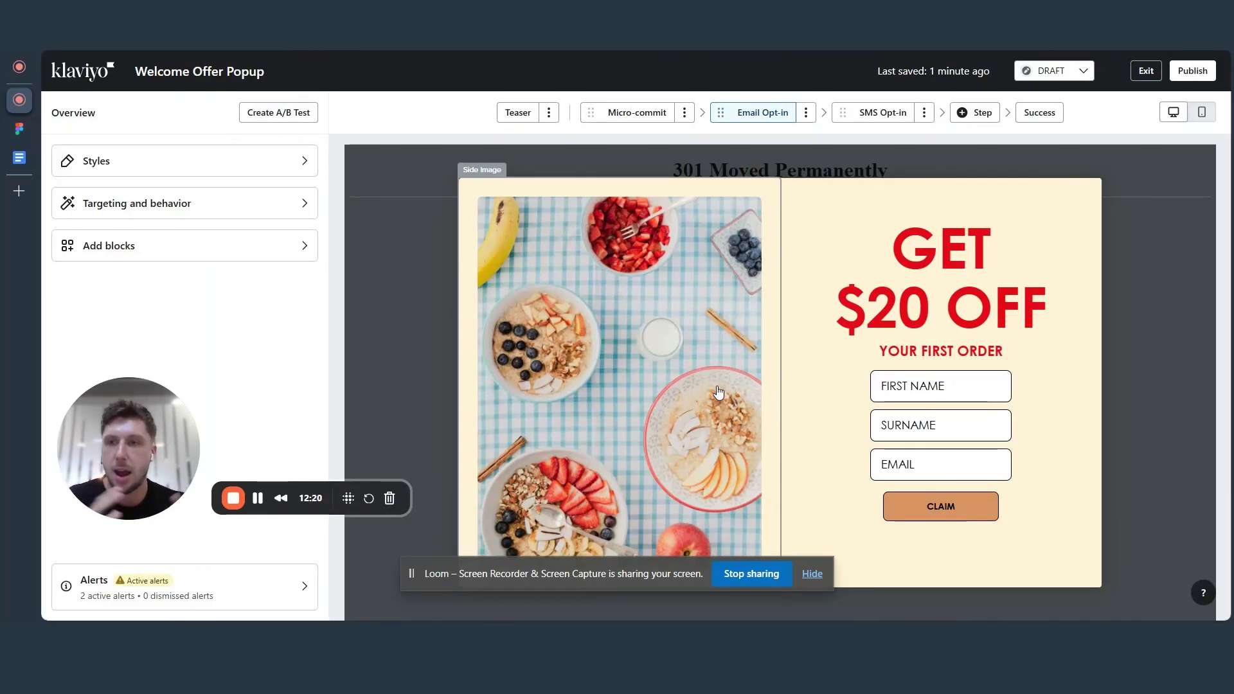
left_click(638, 120)
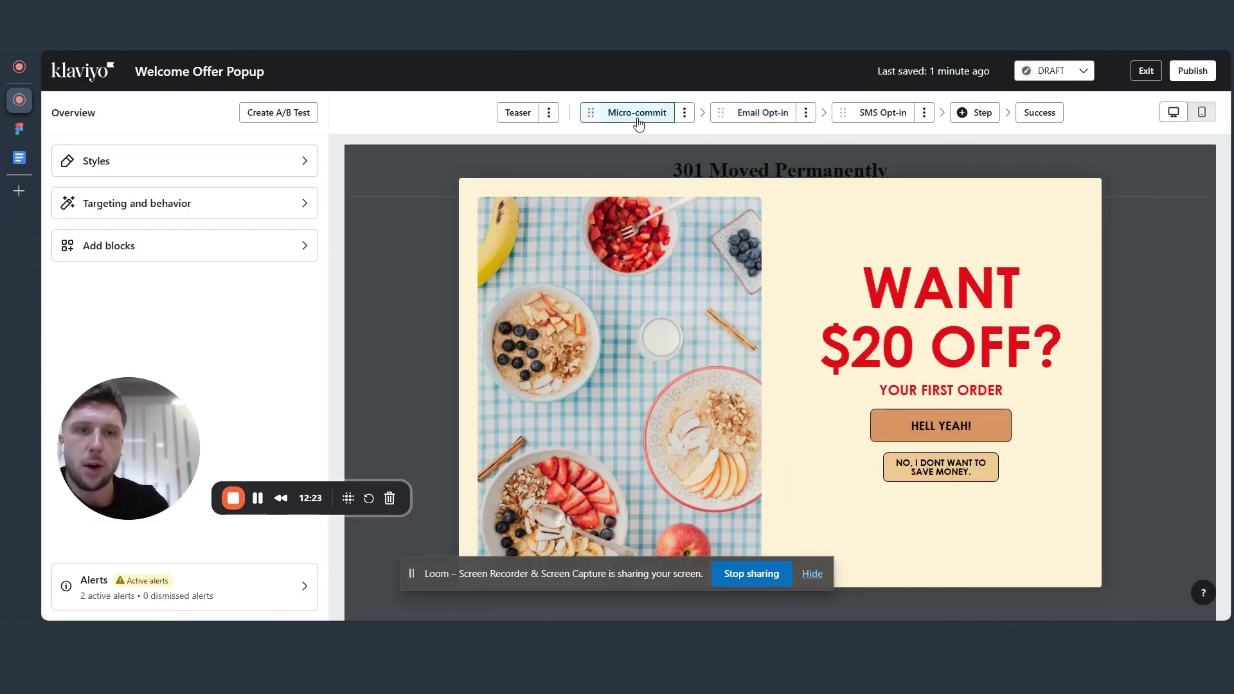
left_click(764, 114)
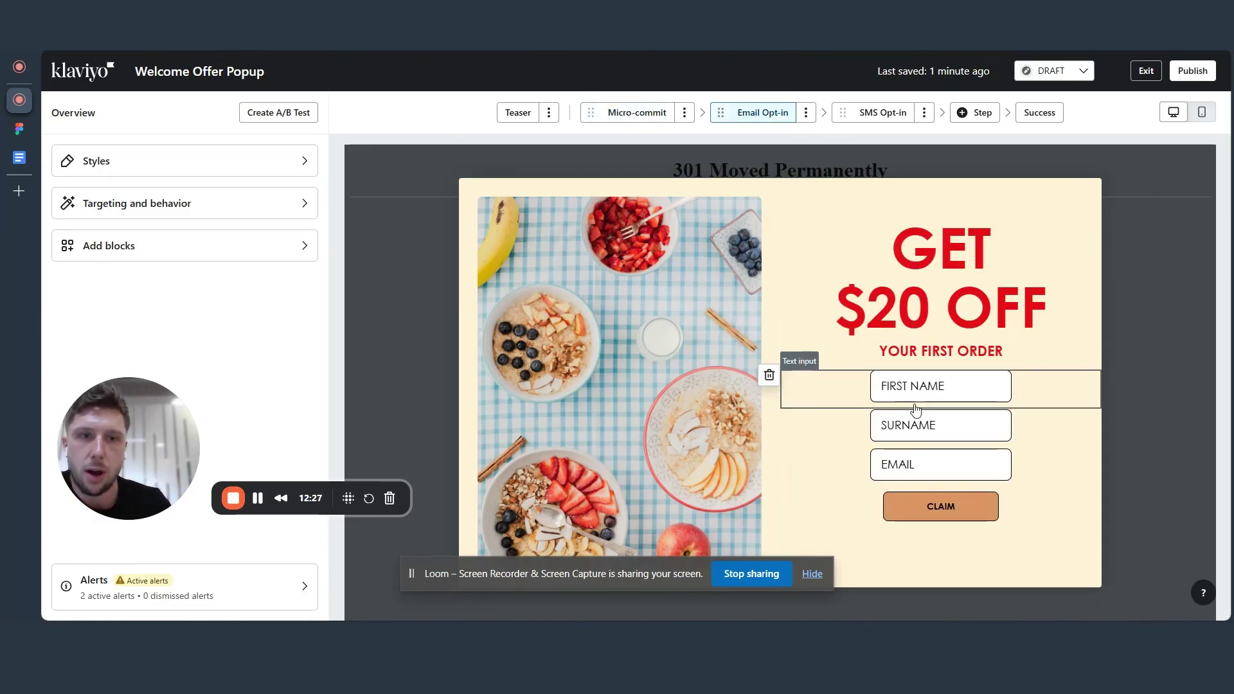
left_click(900, 466)
left_click(908, 506)
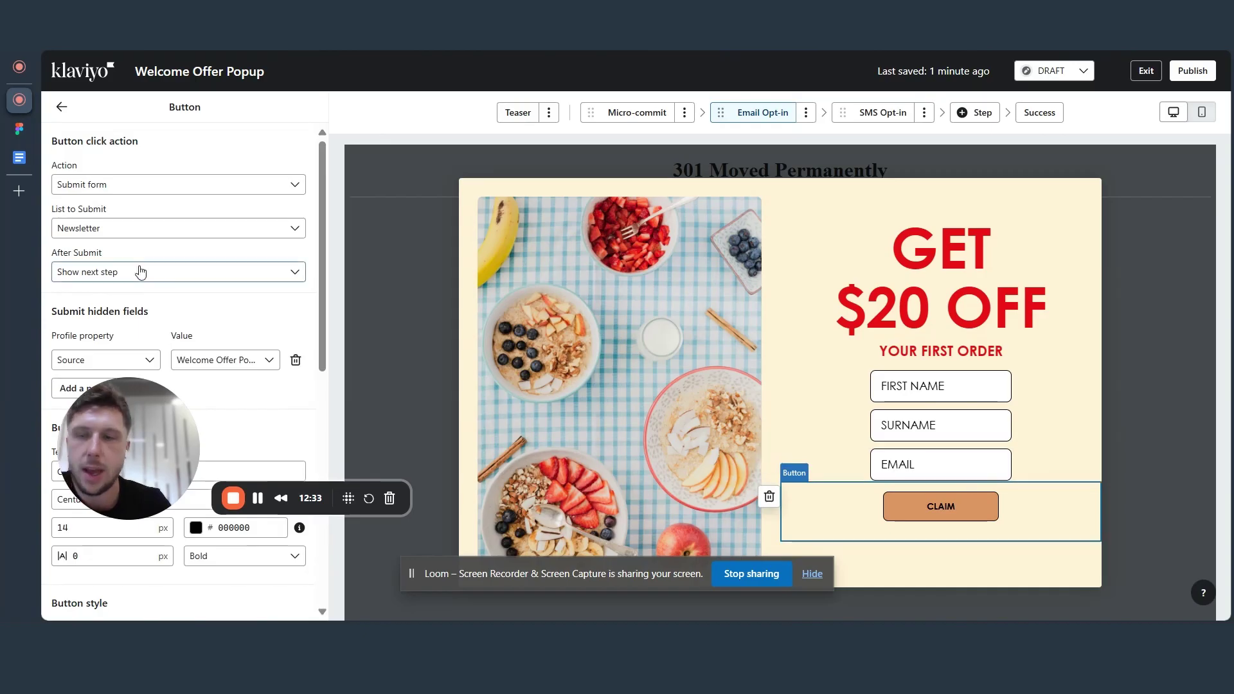
left_click(867, 113)
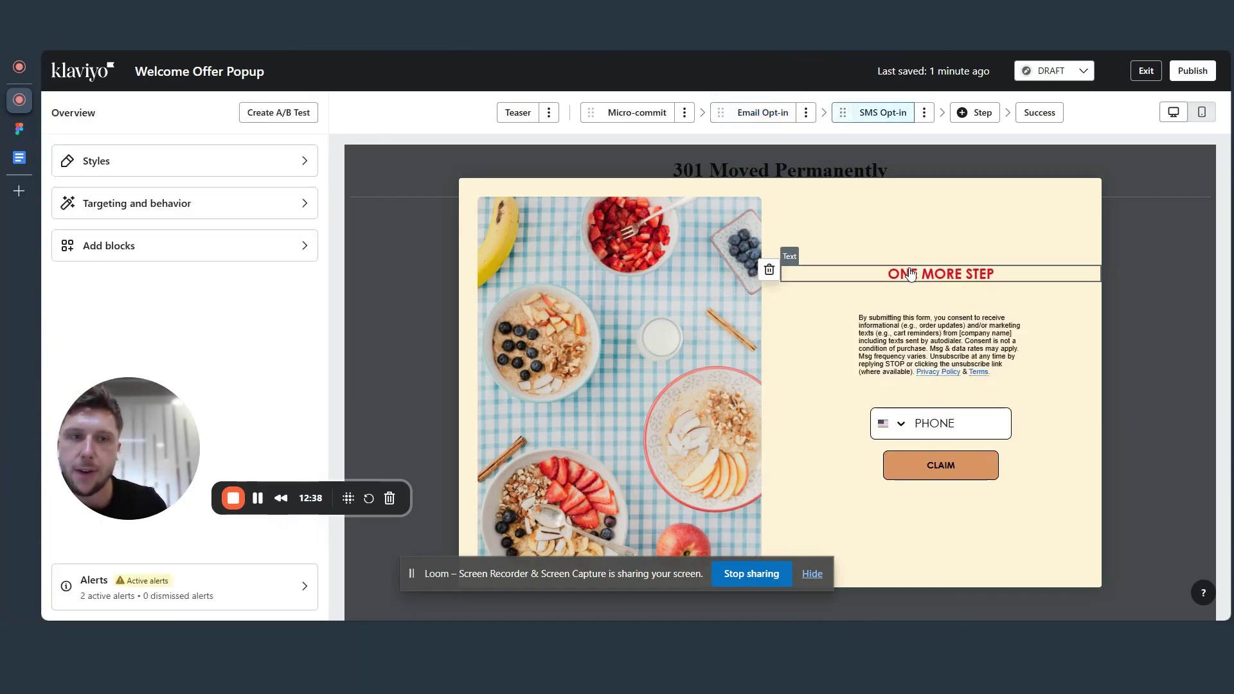
left_click(776, 119)
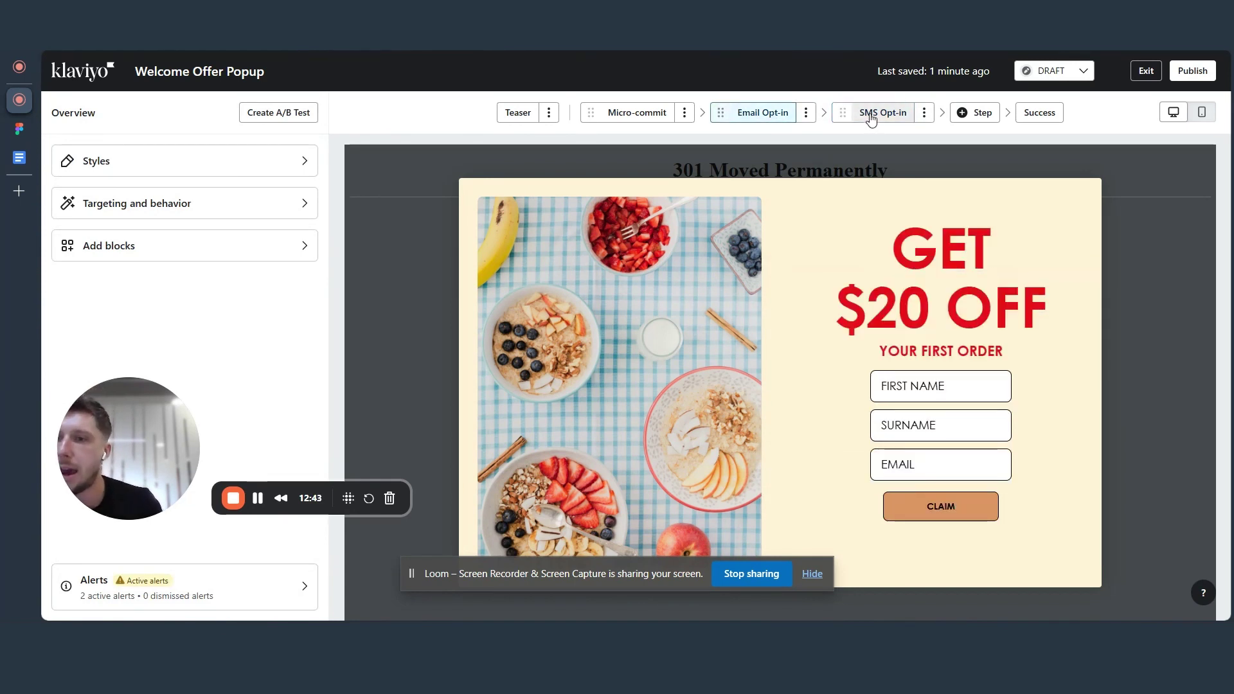
Clone the Micro-commit step and name the copy Micro-commit 2
left_click(686, 113)
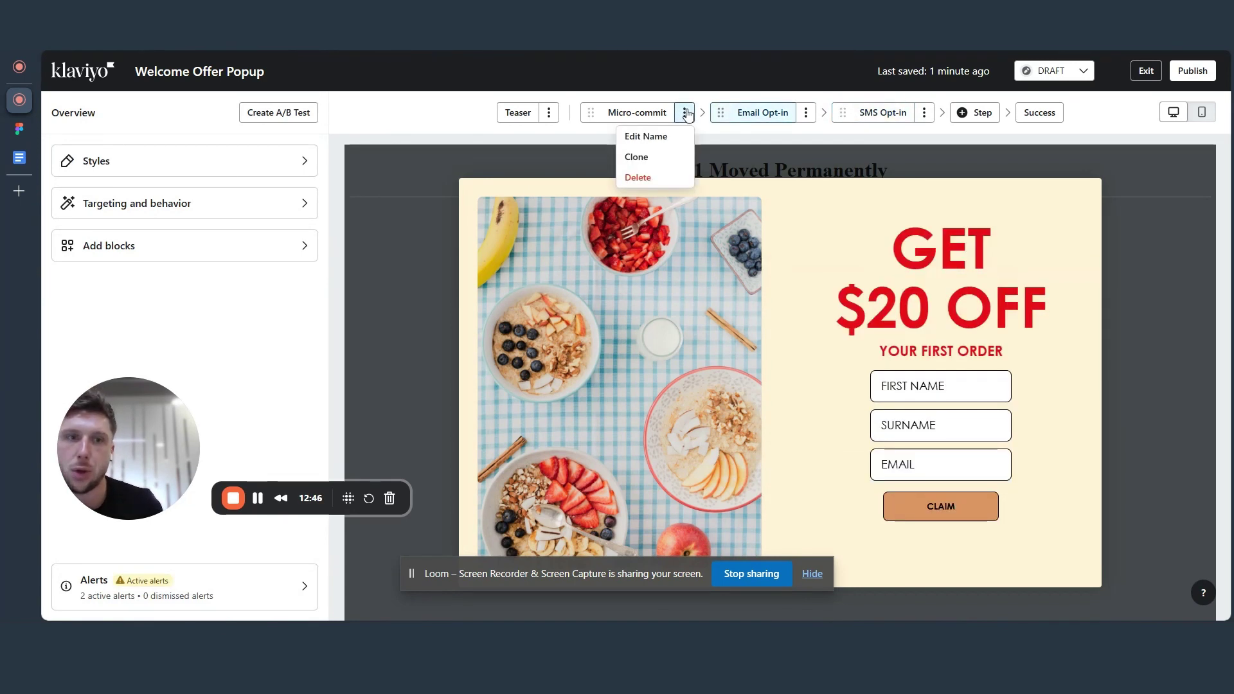
left_click(638, 157)
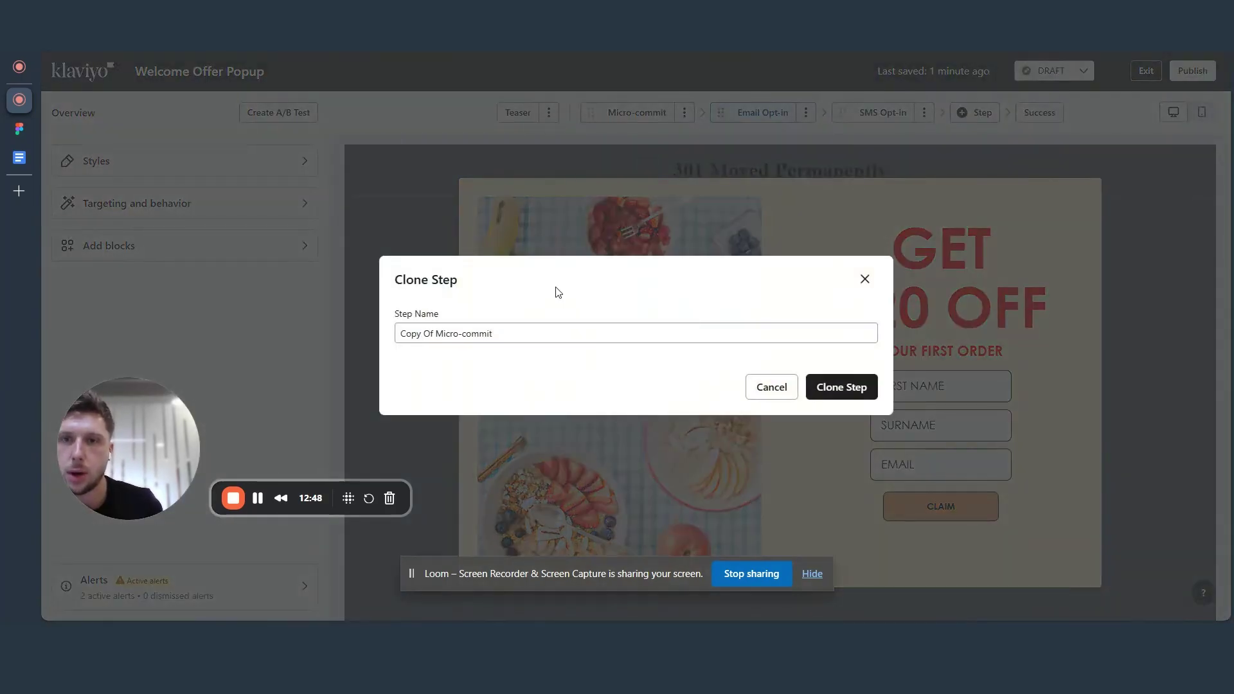
left_click_drag(435, 334, 356, 316)
key("BackSpace")
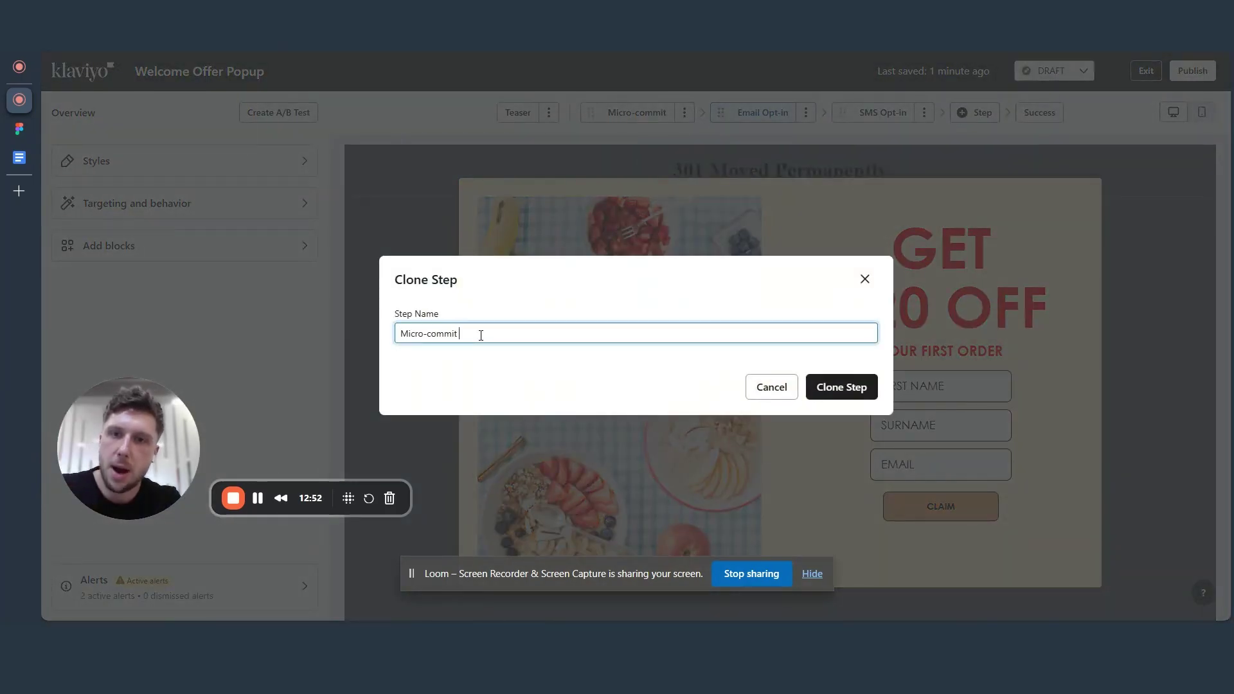
left_click(841, 386)
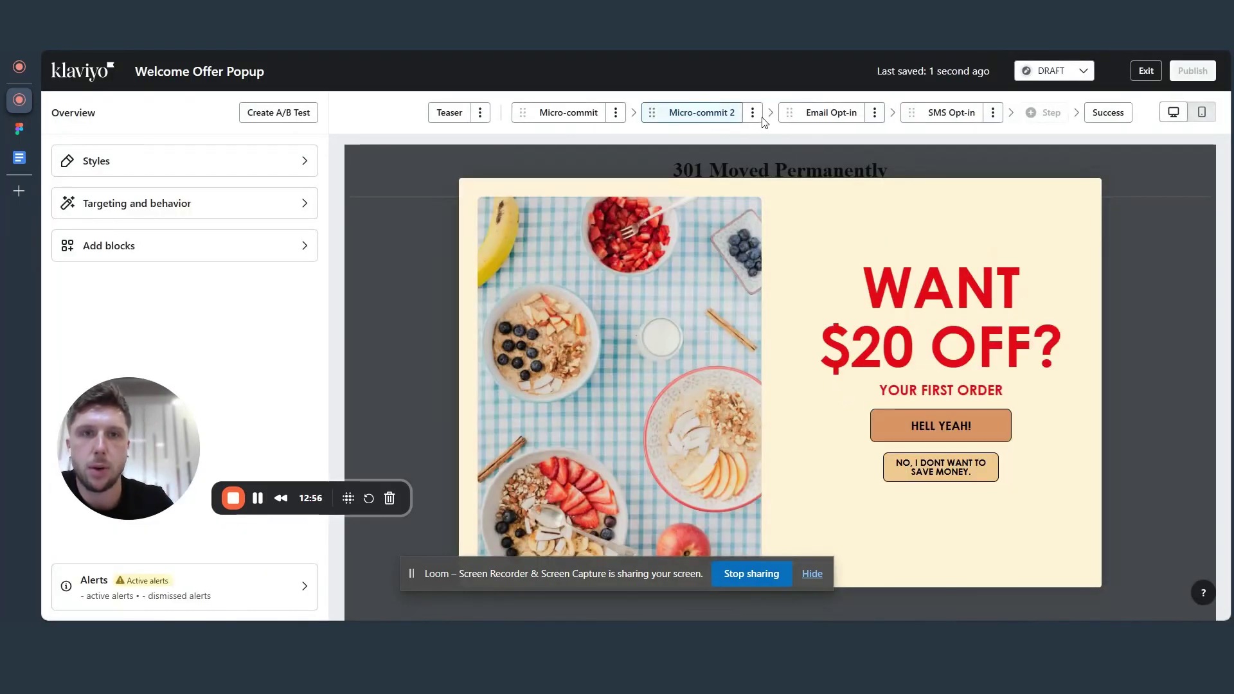
Move the Micro-commit 2 step between the Email Opt-in and SMS Opt-in steps
left_click(754, 115)
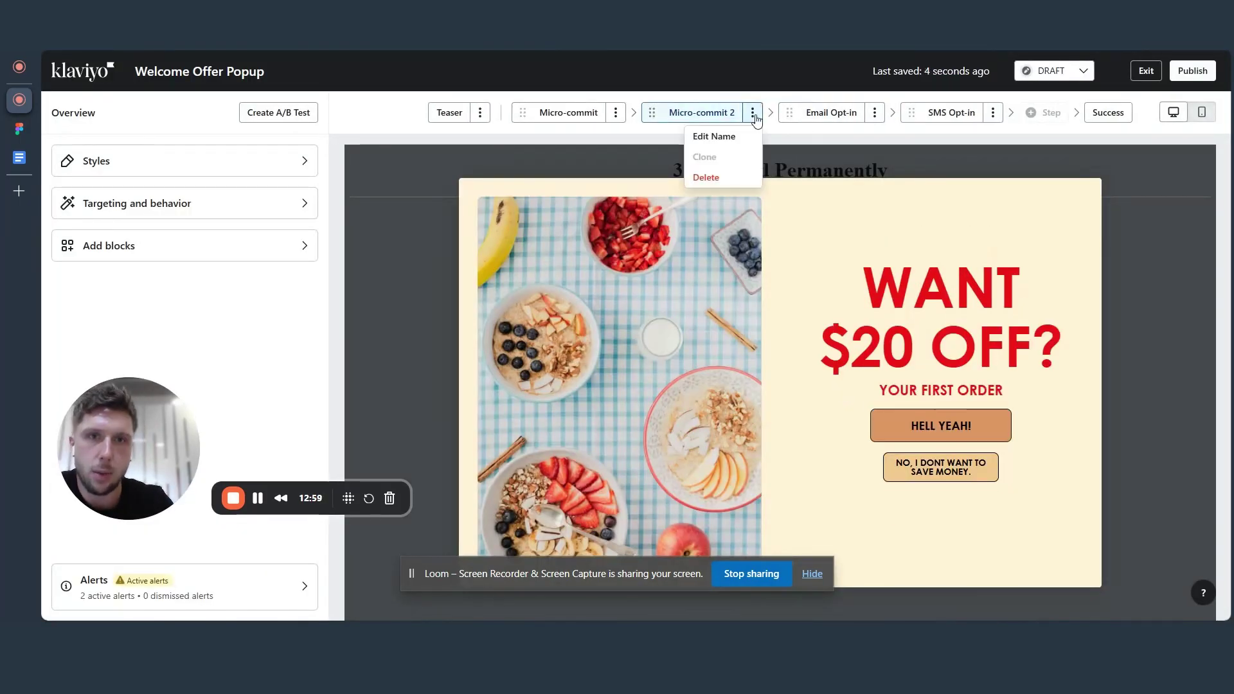
left_click_drag(673, 111, 835, 113)
left_click(700, 115)
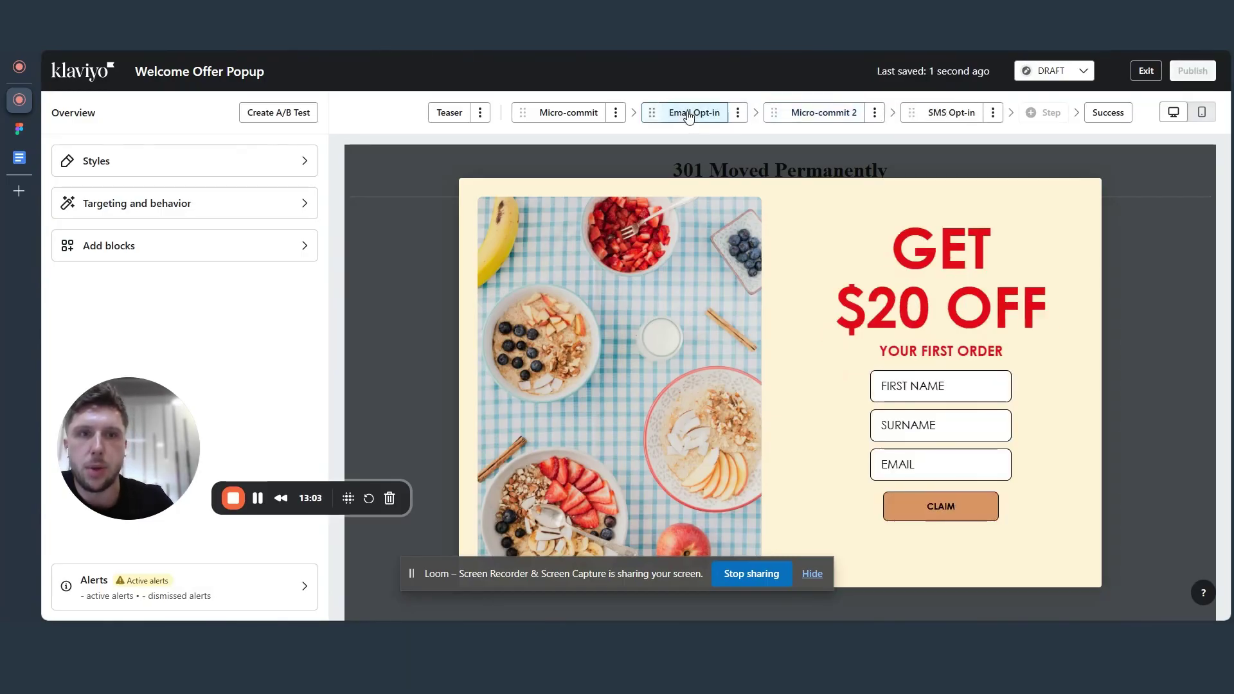
Change the main heading of the Micro-commit 2 step to "AN EXTRA $5 OFF?"
left_click(800, 115)
left_click(830, 289)
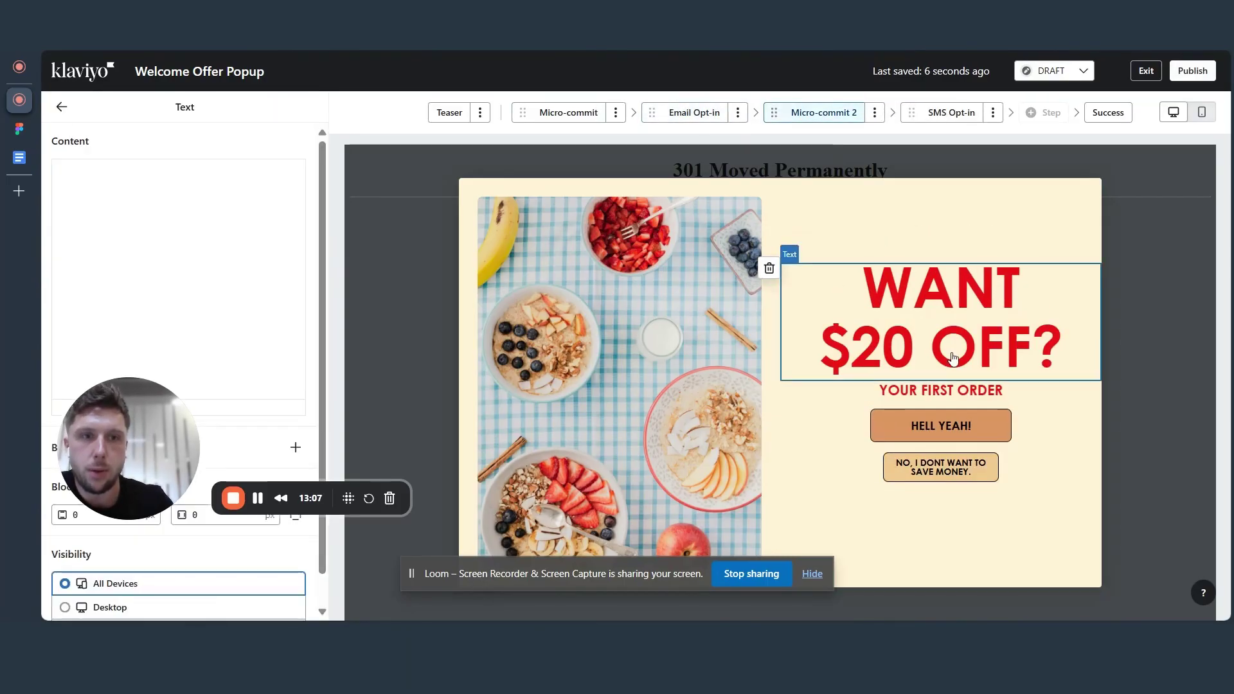
double_click(127, 263)
type("AN EXTRA")
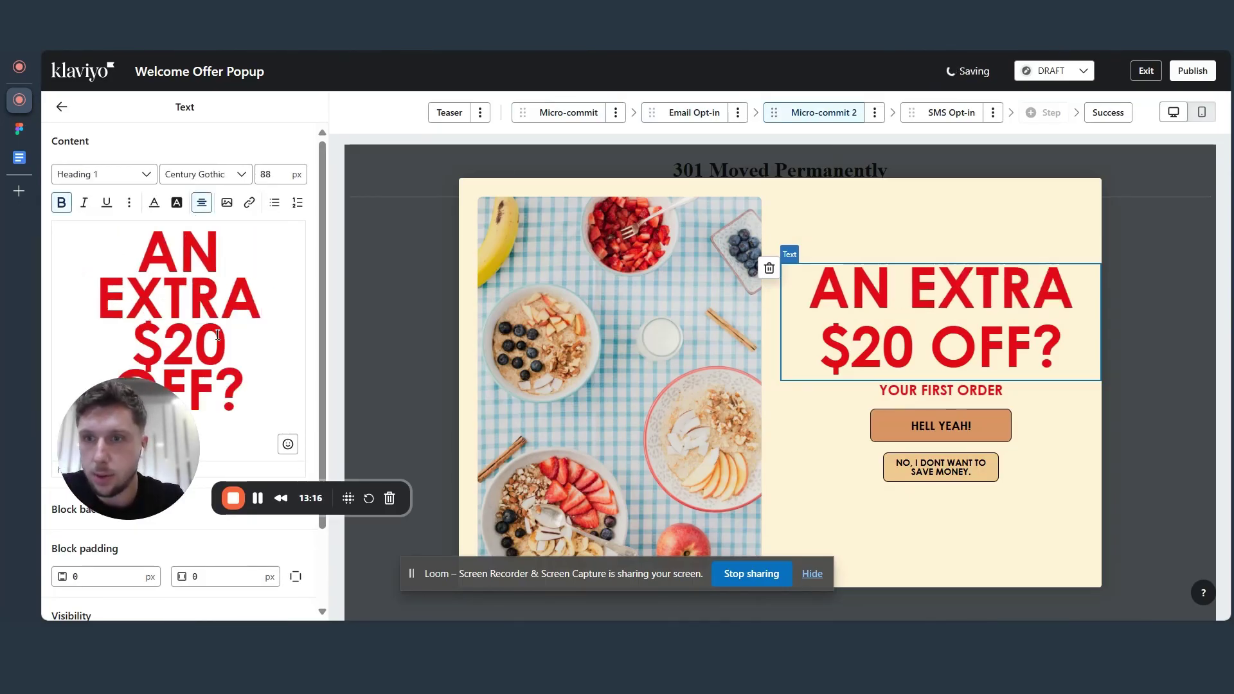
left_click_drag(225, 335, 164, 336)
type("5")
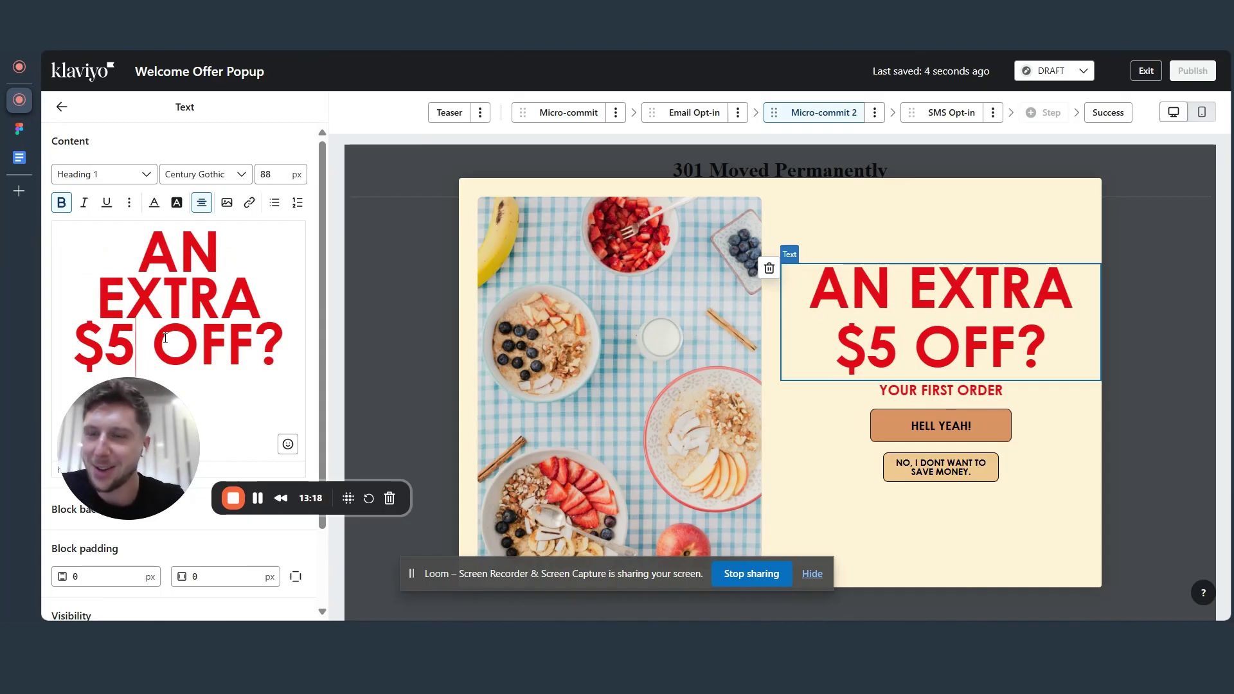
Review the Micro-commit 2 subheading, HELL YEAH! button and heading, and compare them with the Micro-commit and Email Opt-in steps
left_click(943, 390)
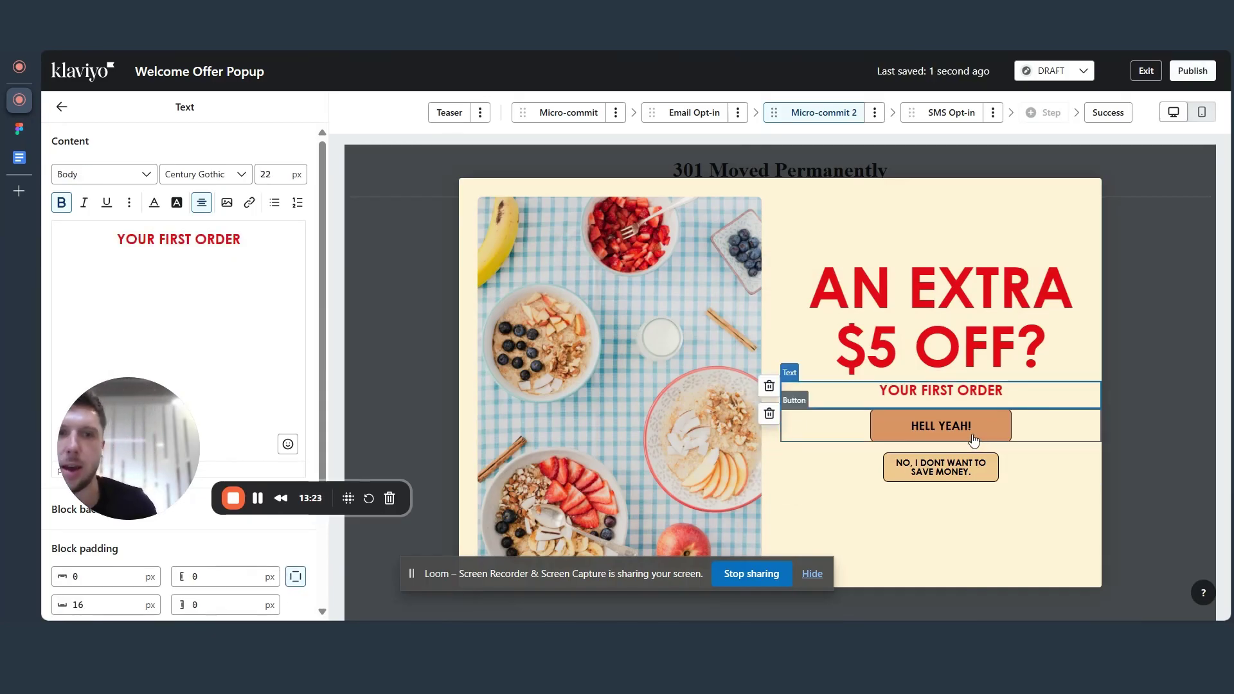
left_click(970, 437)
left_click(829, 289)
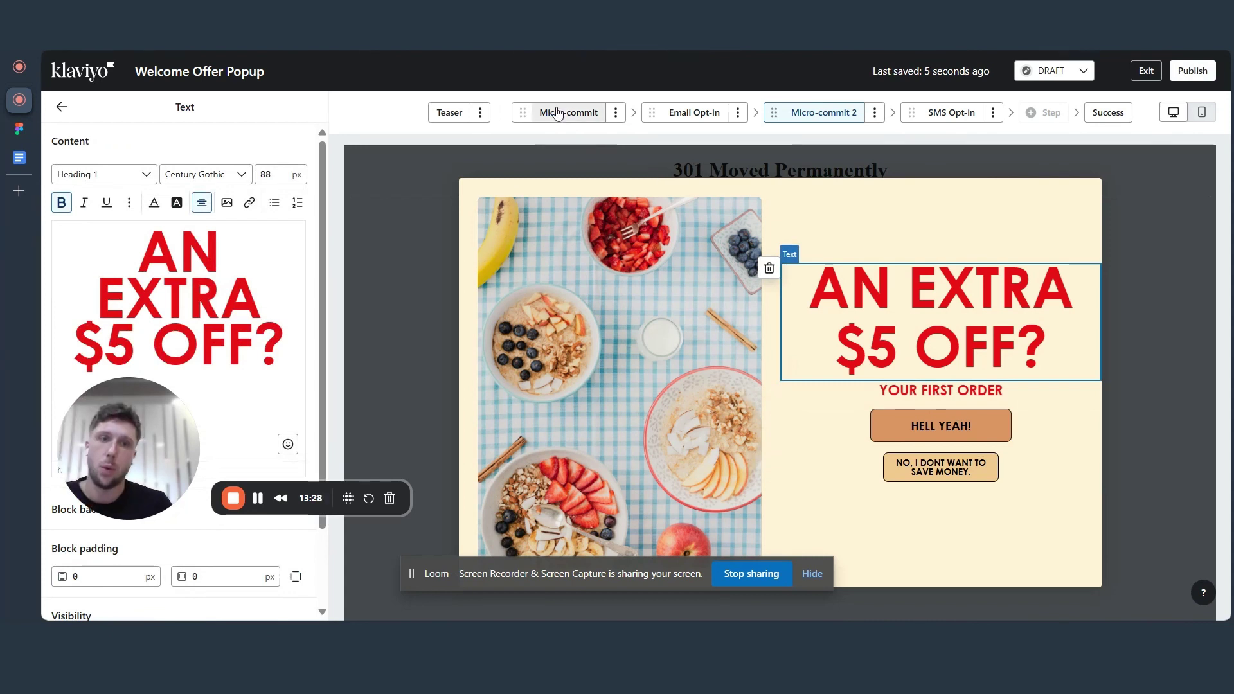
left_click(585, 115)
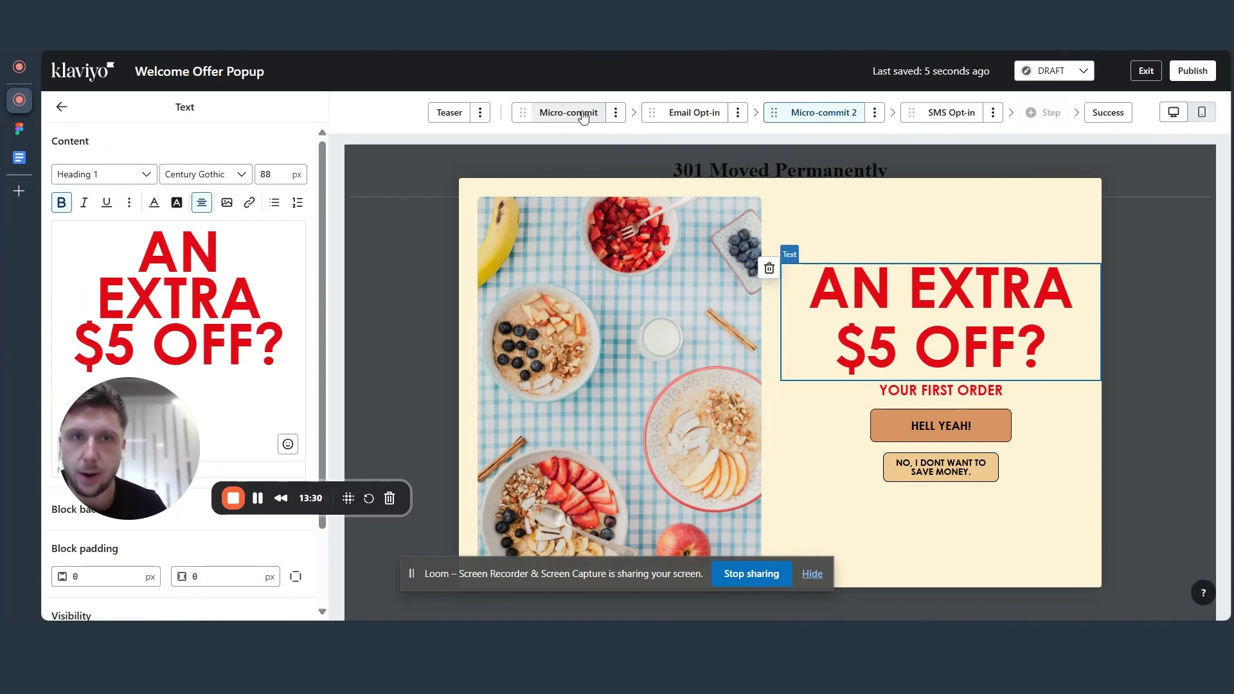
left_click(686, 116)
Inspect the available click actions for the "NO, I DONT WANT TO SAVE MONEY." button in the Micro-commit 2 step
left_click(820, 116)
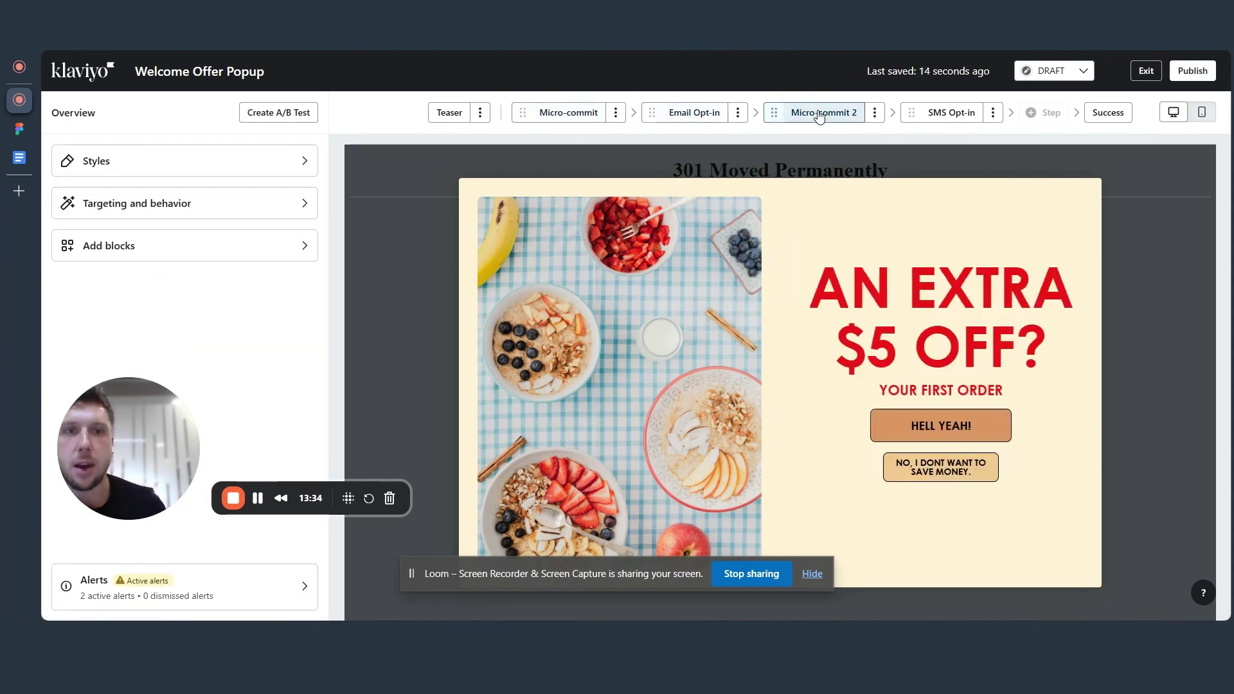
left_click(901, 464)
left_click(141, 188)
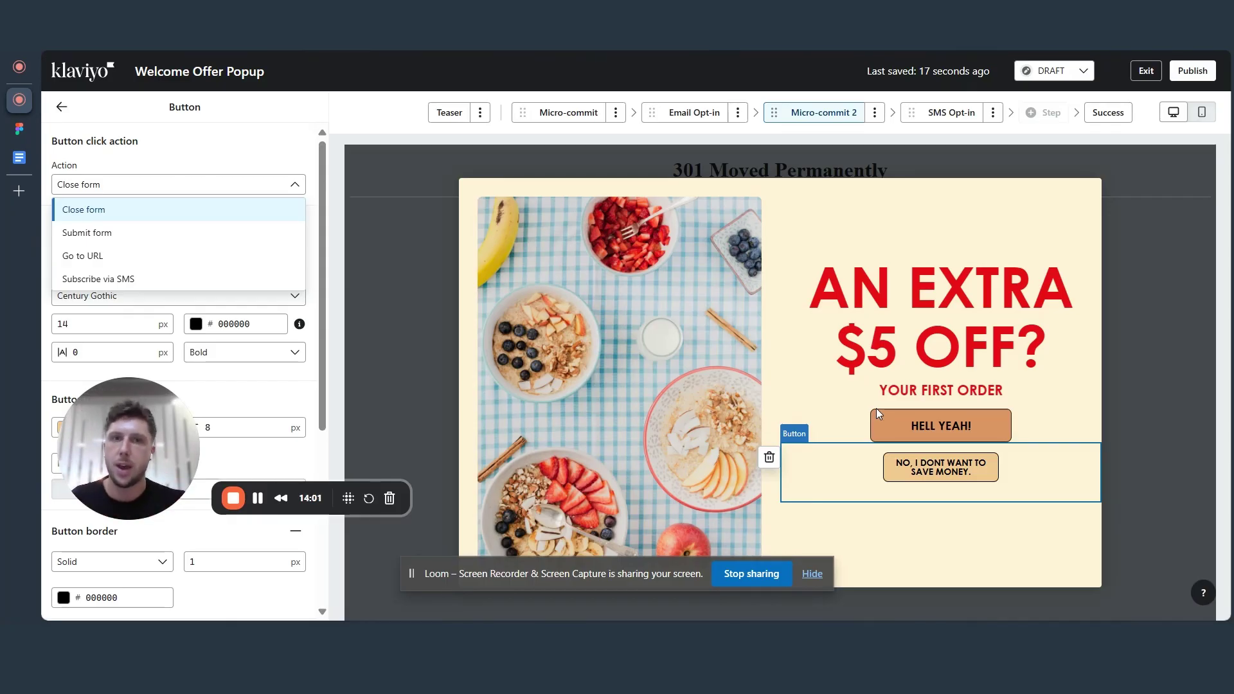
left_click(699, 115)
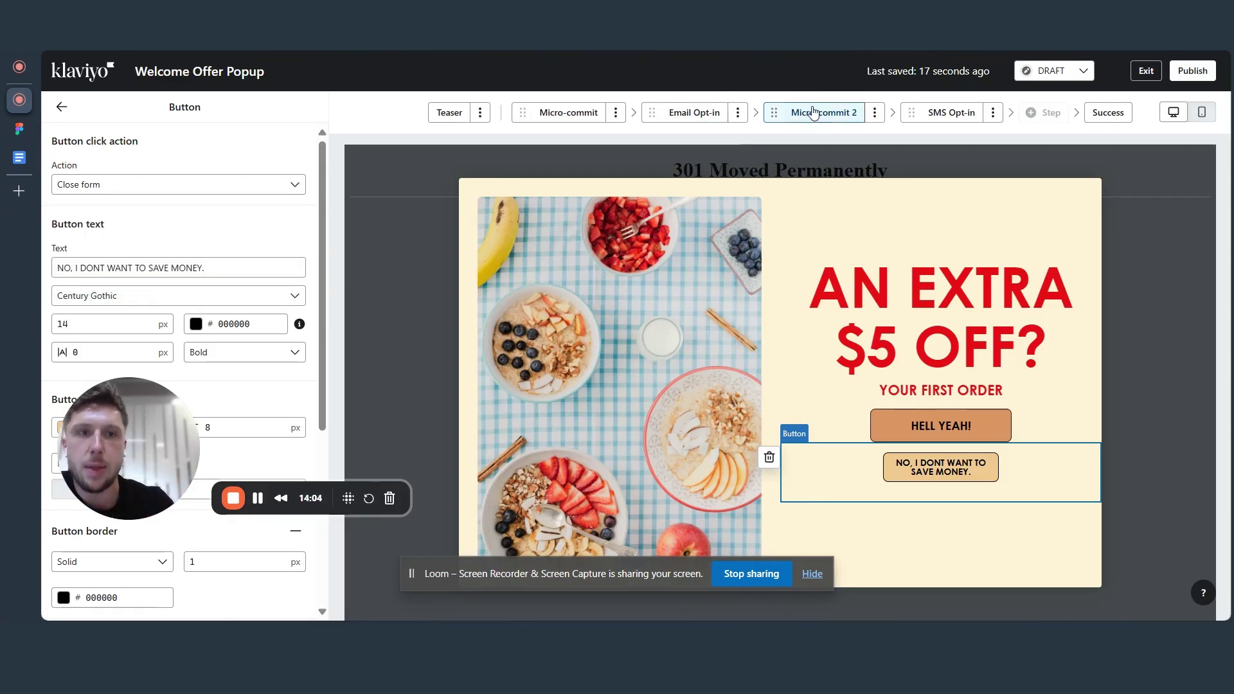
Compare the offers and fields across the Email Opt-in, Micro-commit 2 and SMS Opt-in steps
left_click(947, 115)
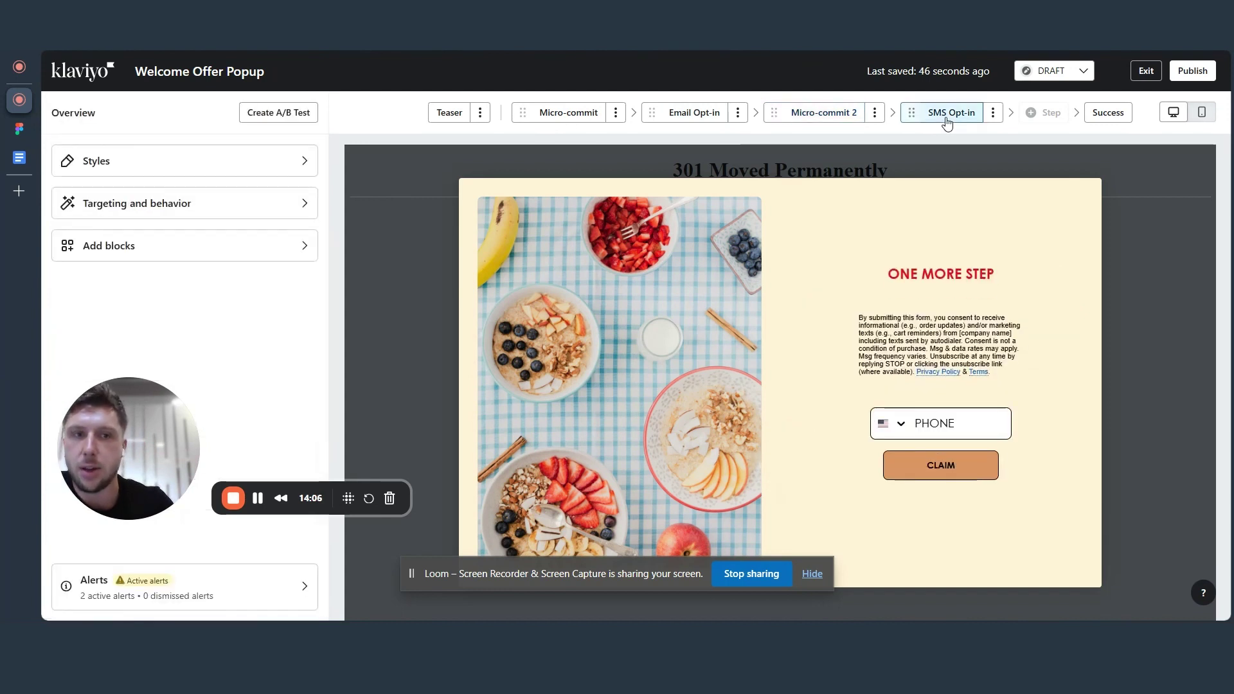
left_click(820, 116)
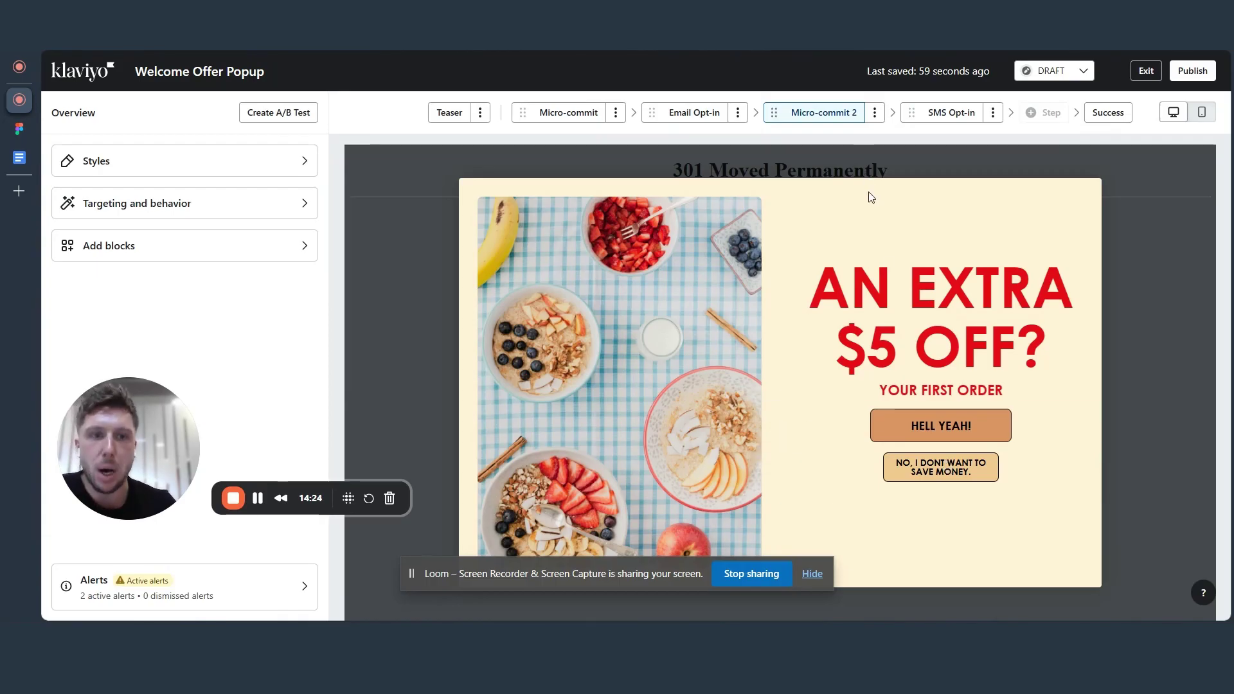
left_click(949, 119)
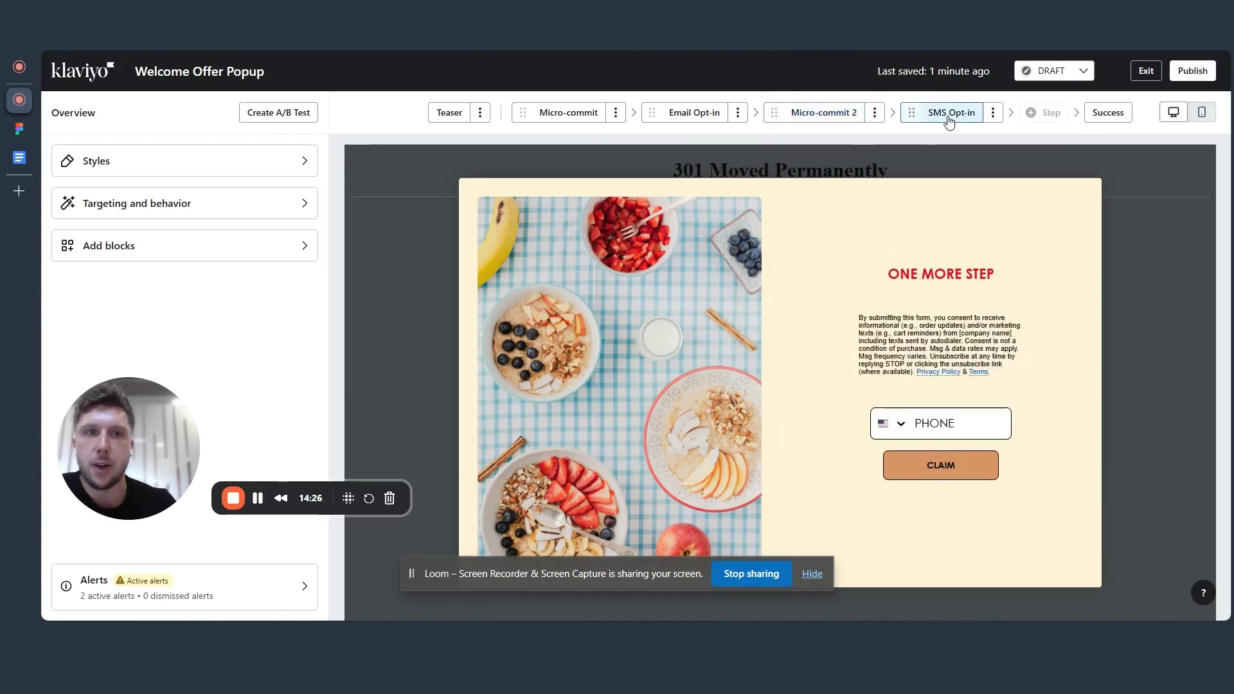
left_click(674, 117)
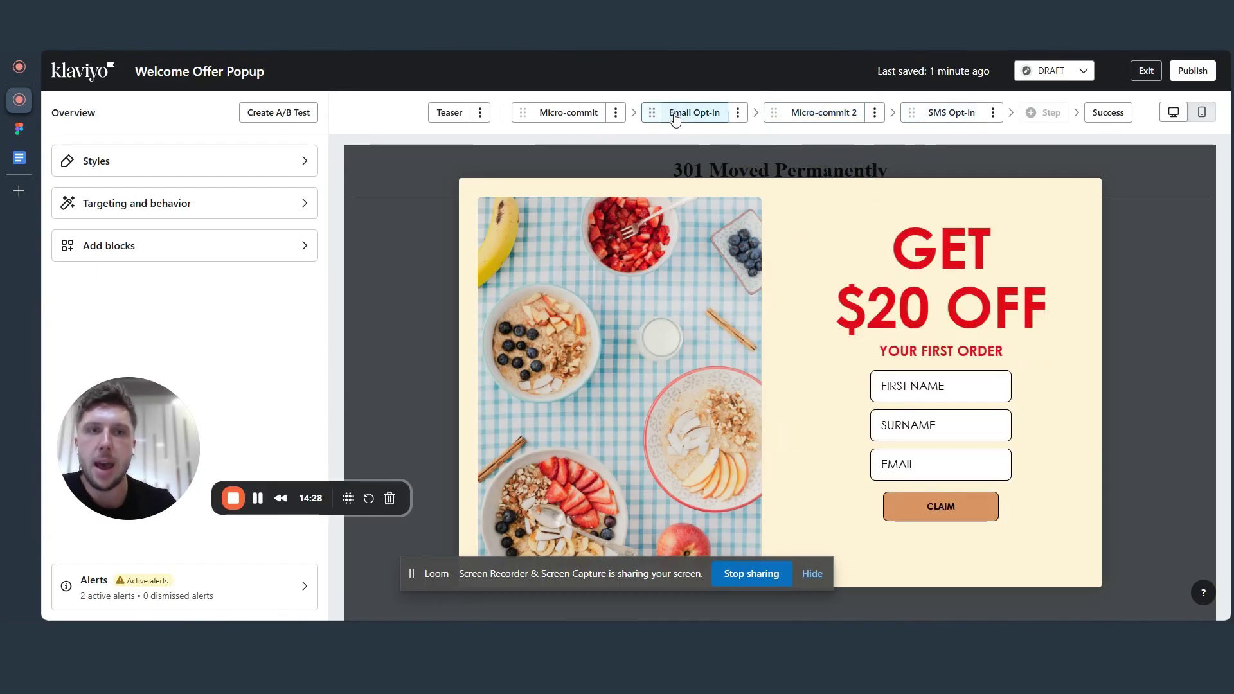
left_click(944, 113)
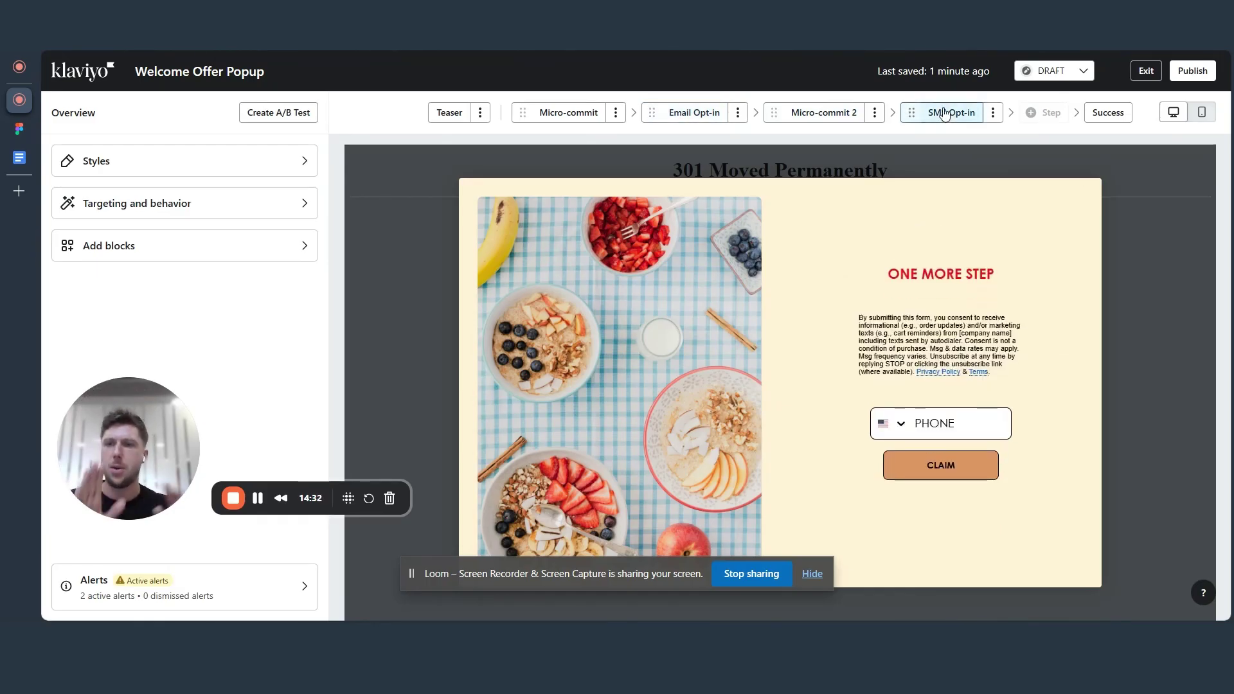
left_click(832, 112)
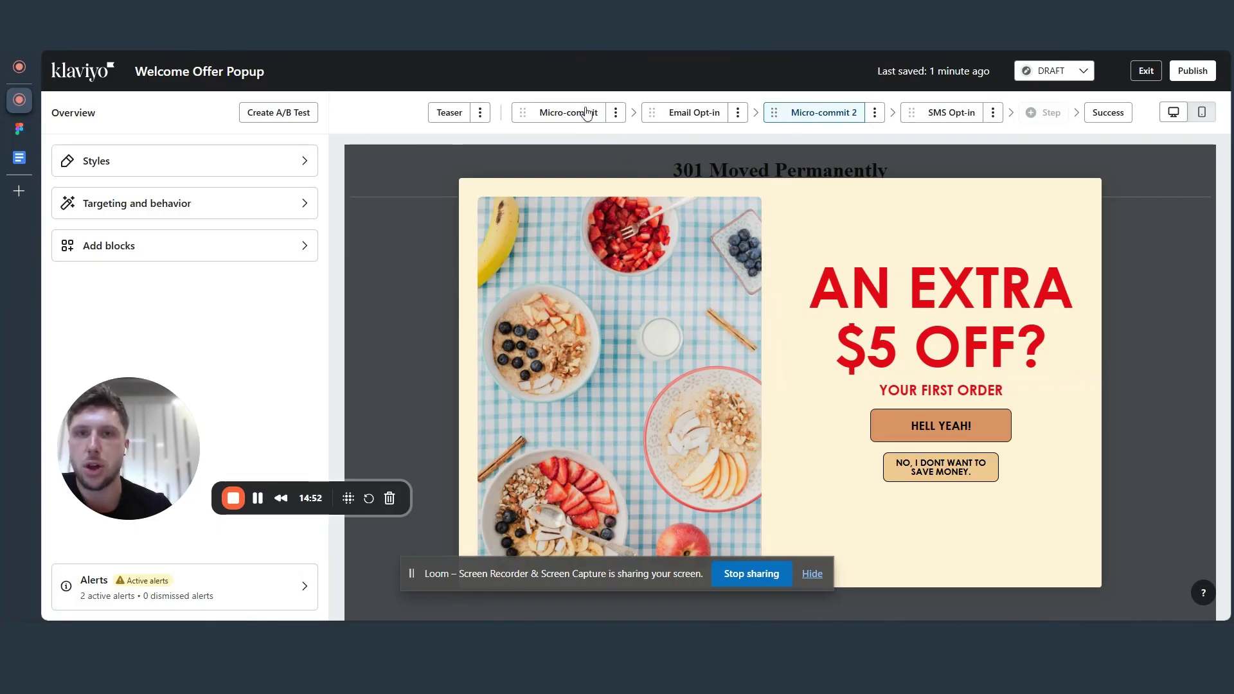
left_click(685, 115)
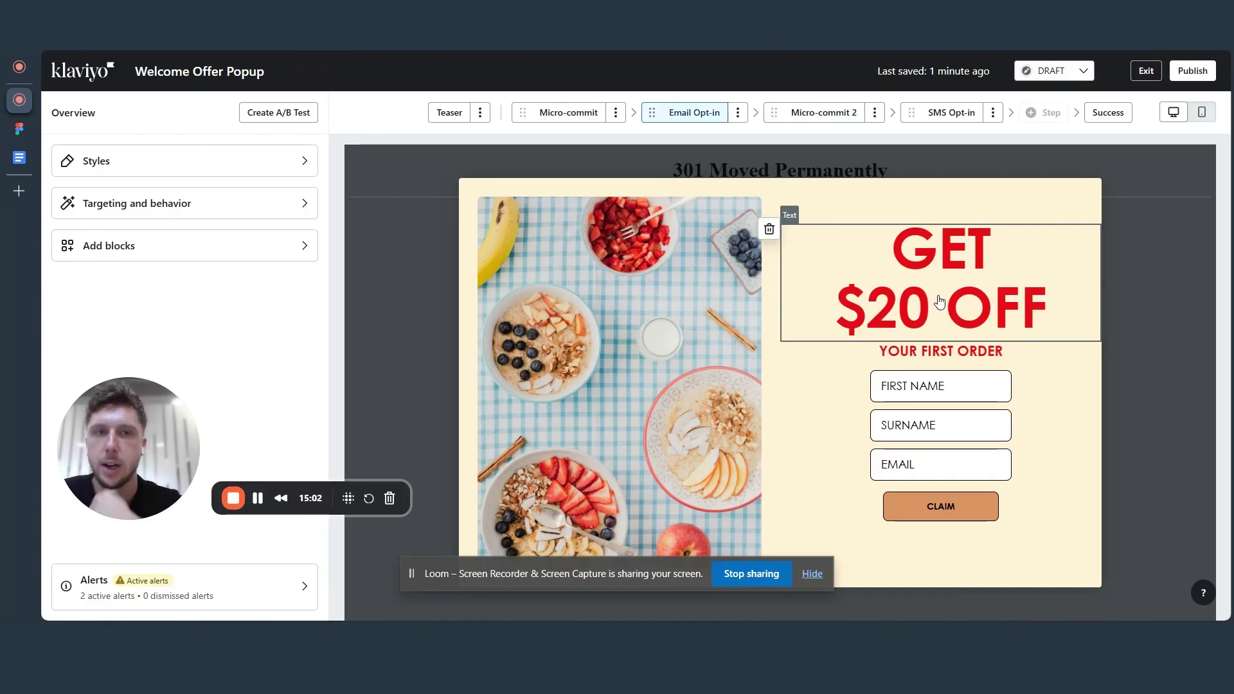
left_click(822, 117)
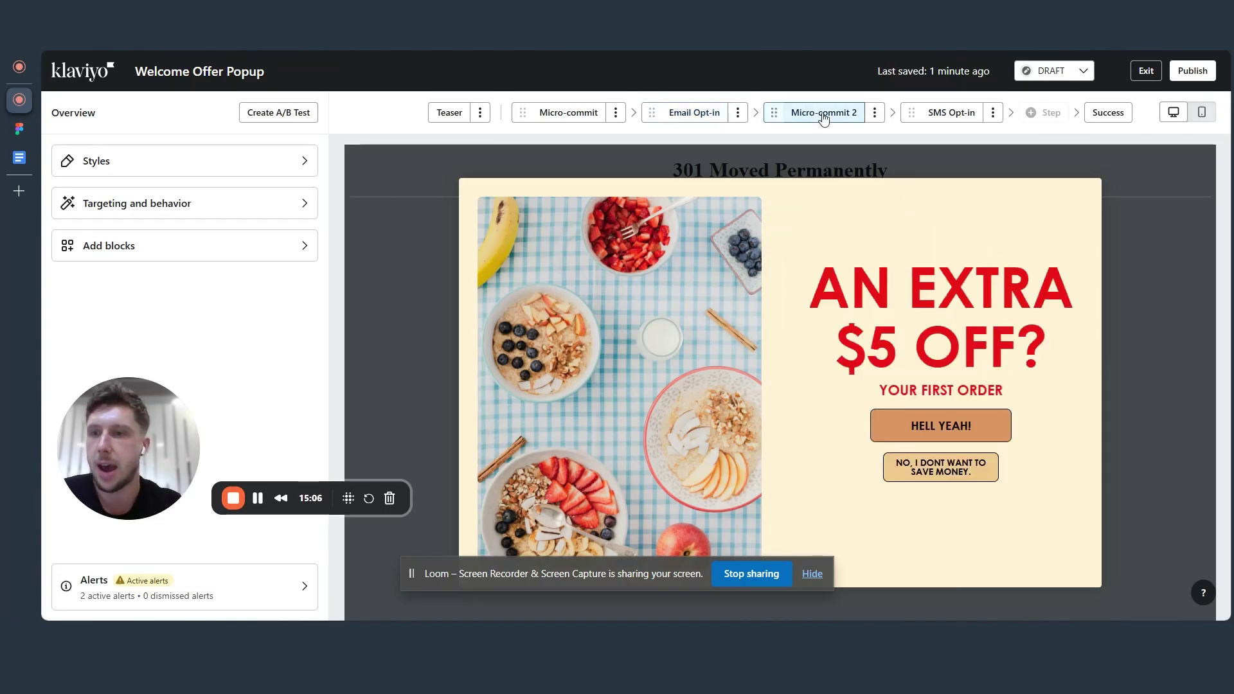
Change the discount amount in the Email Opt-in step's heading to $15, making it read "GET $15 OFF"
left_click(698, 117)
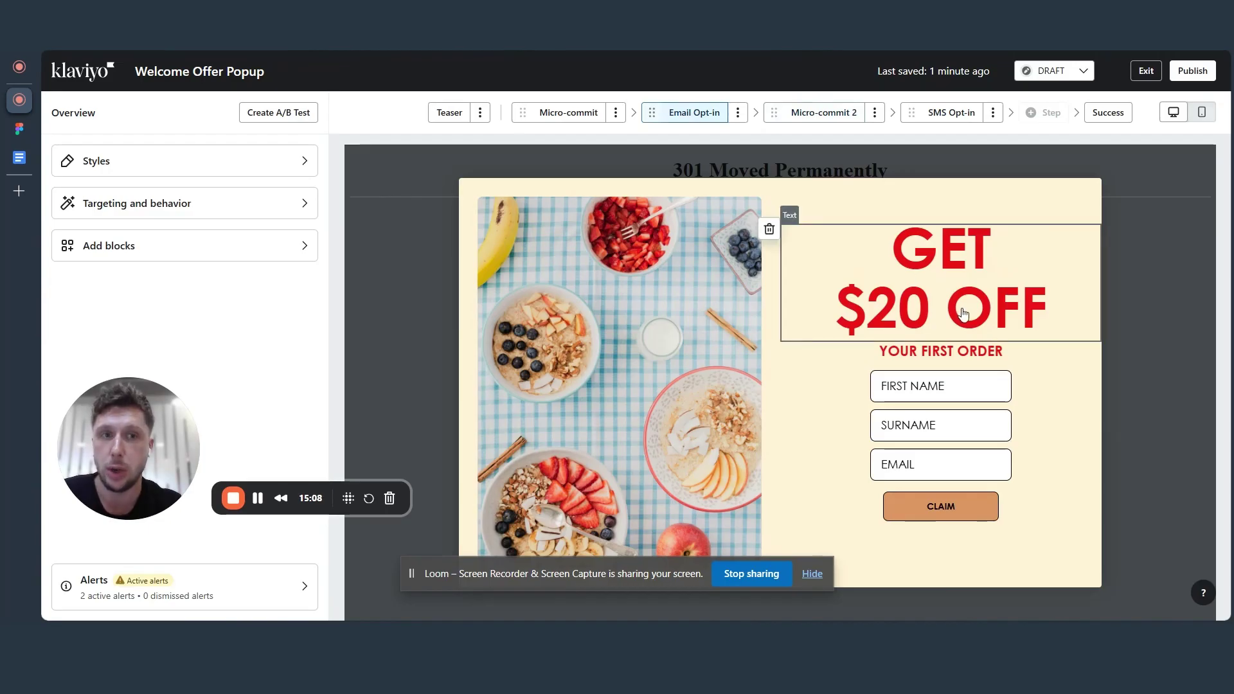
left_click(965, 319)
double_click(120, 298)
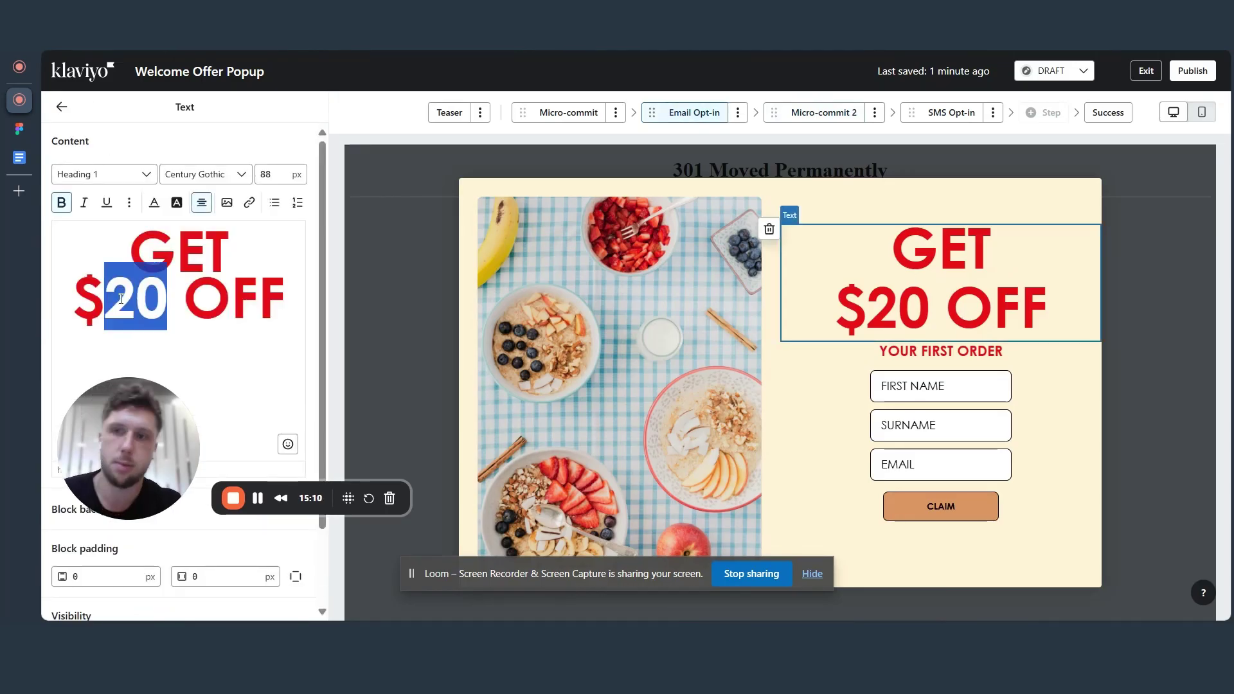
type("15")
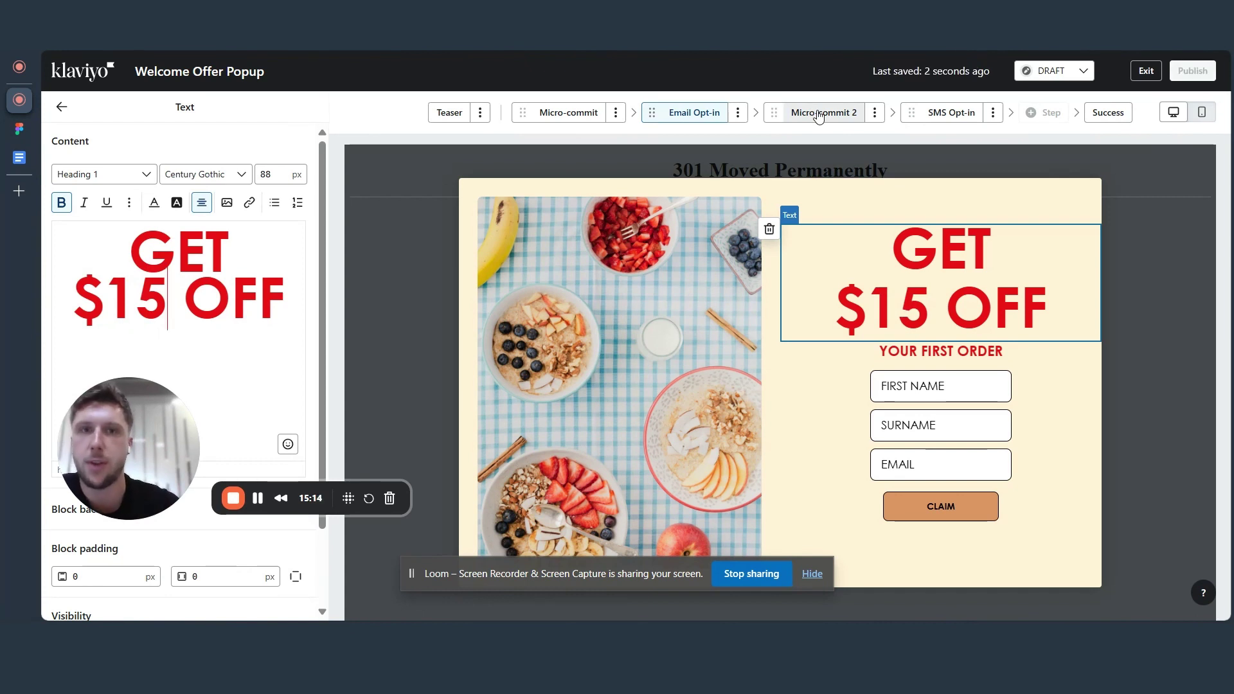
Change the discount in the first Micro-commit step's heading so that it reads "WANT $15 OFF?"
left_click(568, 112)
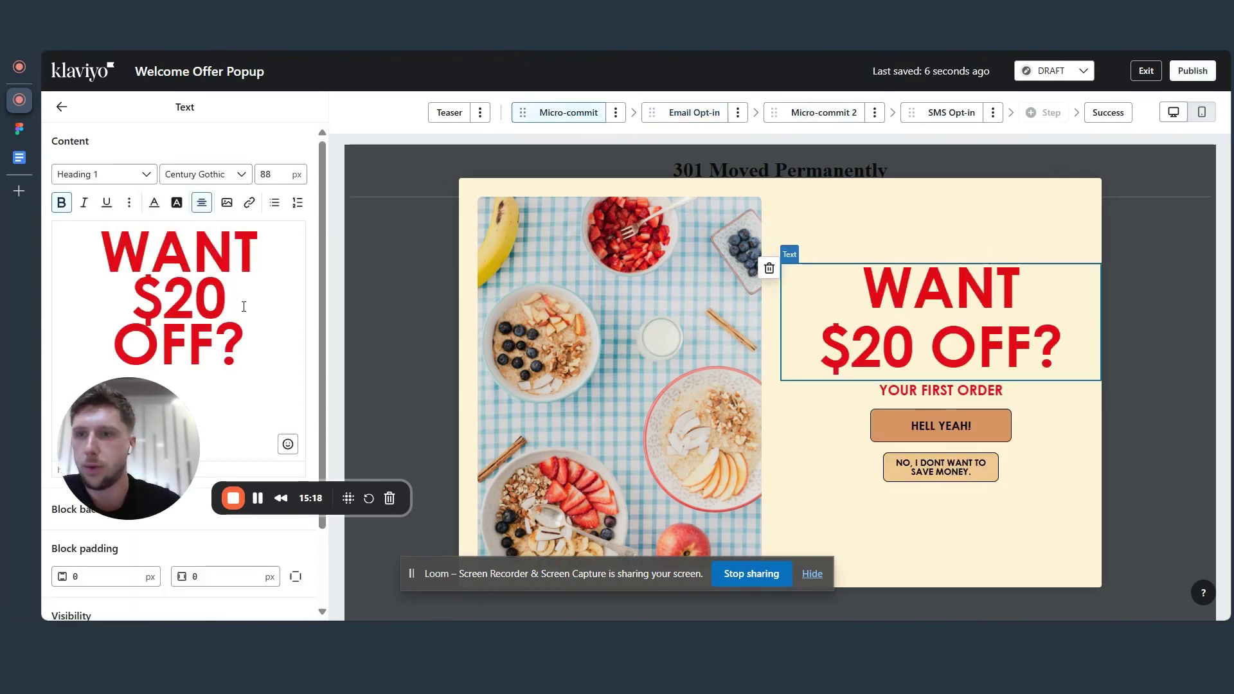
left_click_drag(227, 299, 173, 296)
type("15")
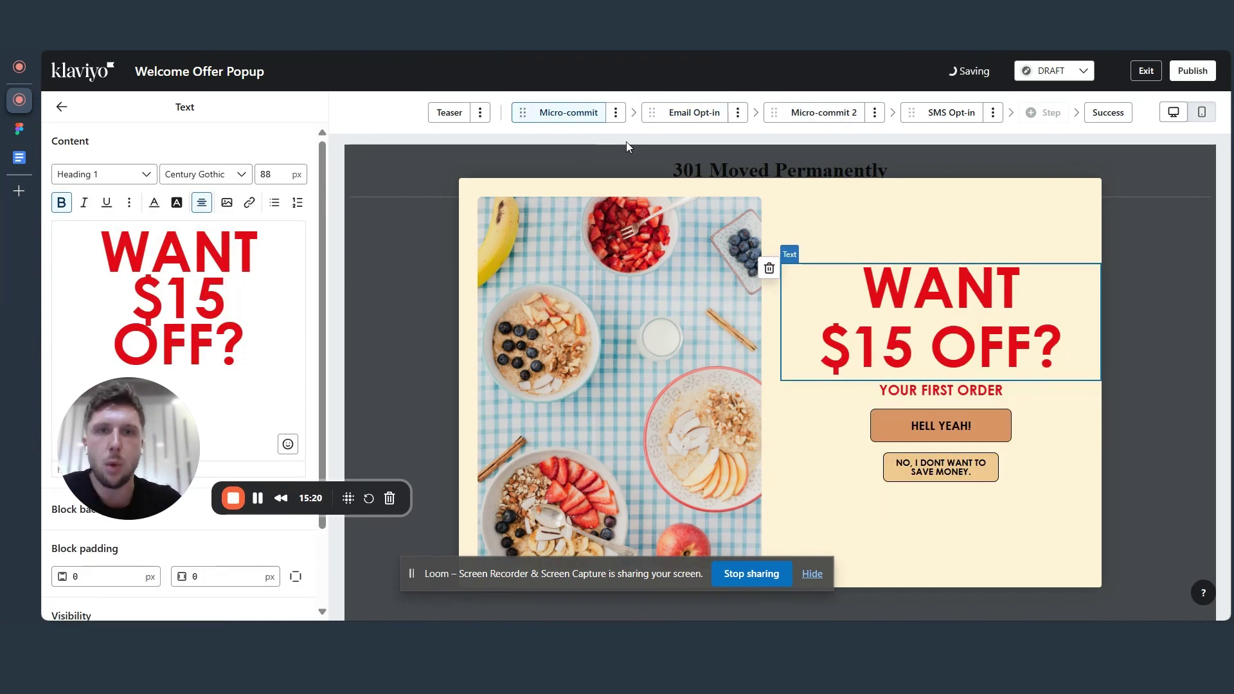
Review the discount wording through the Micro-commit, Email Opt-in, Micro-commit 2 and SMS Opt-in steps
left_click(707, 113)
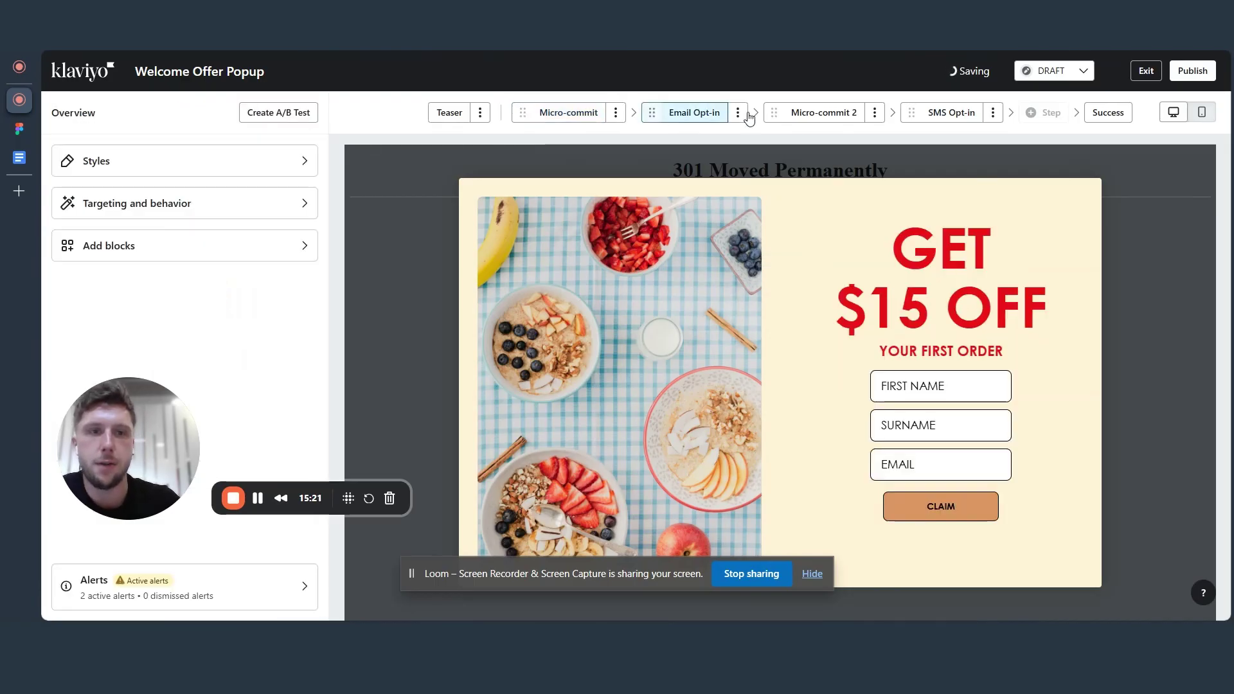
left_click(831, 119)
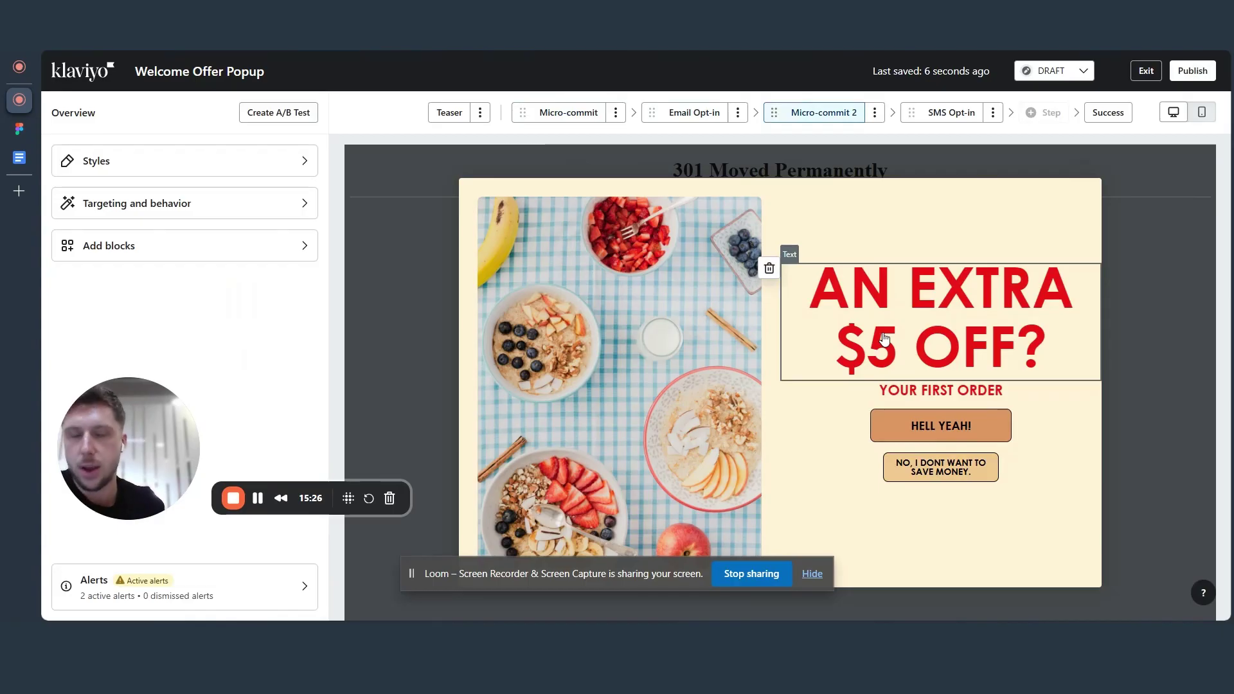
left_click(960, 115)
left_click(829, 119)
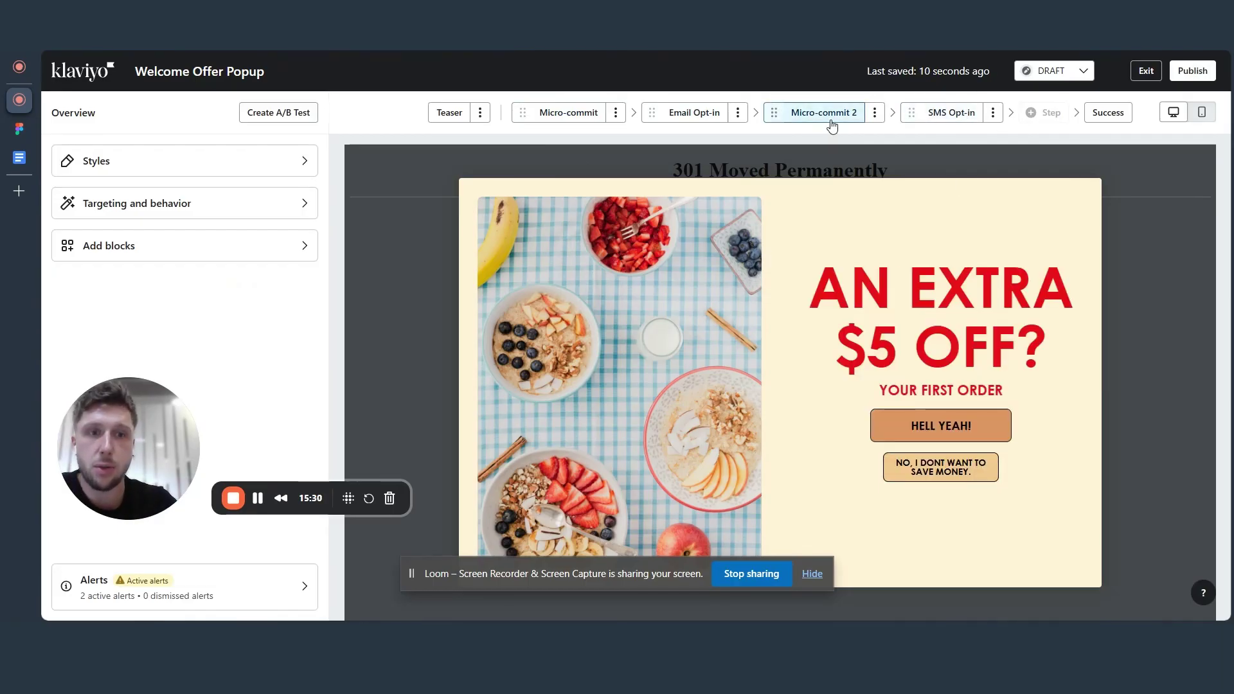
left_click(680, 115)
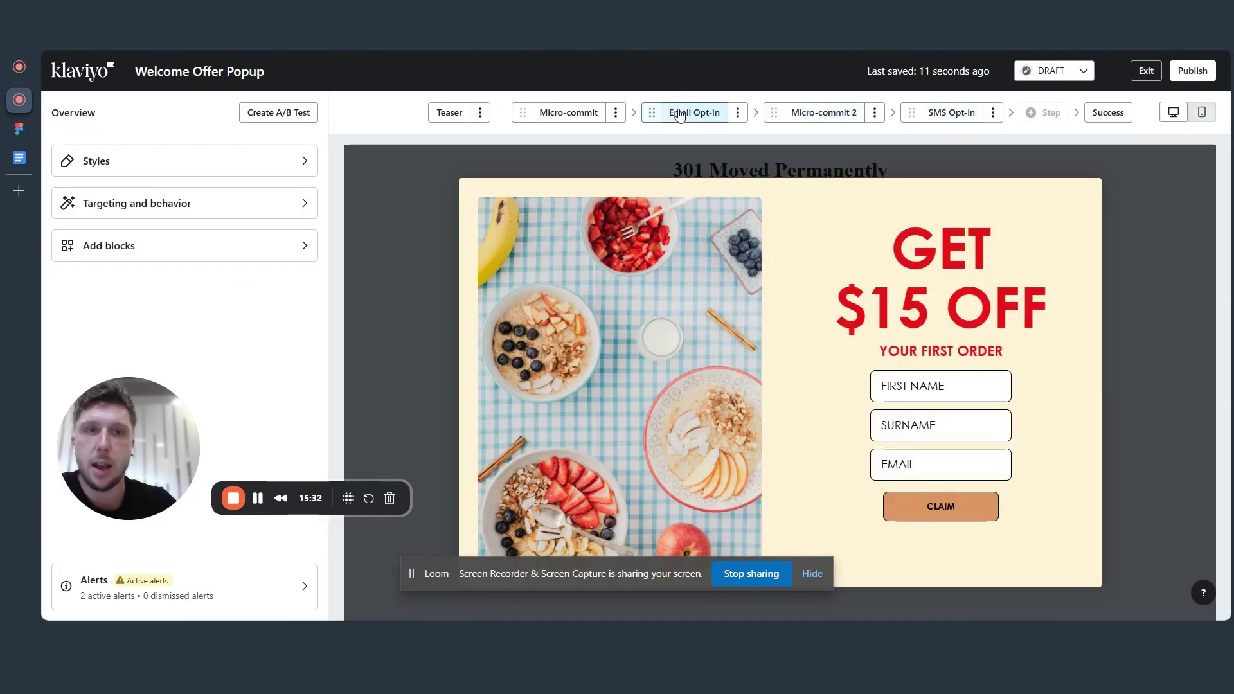
left_click(566, 111)
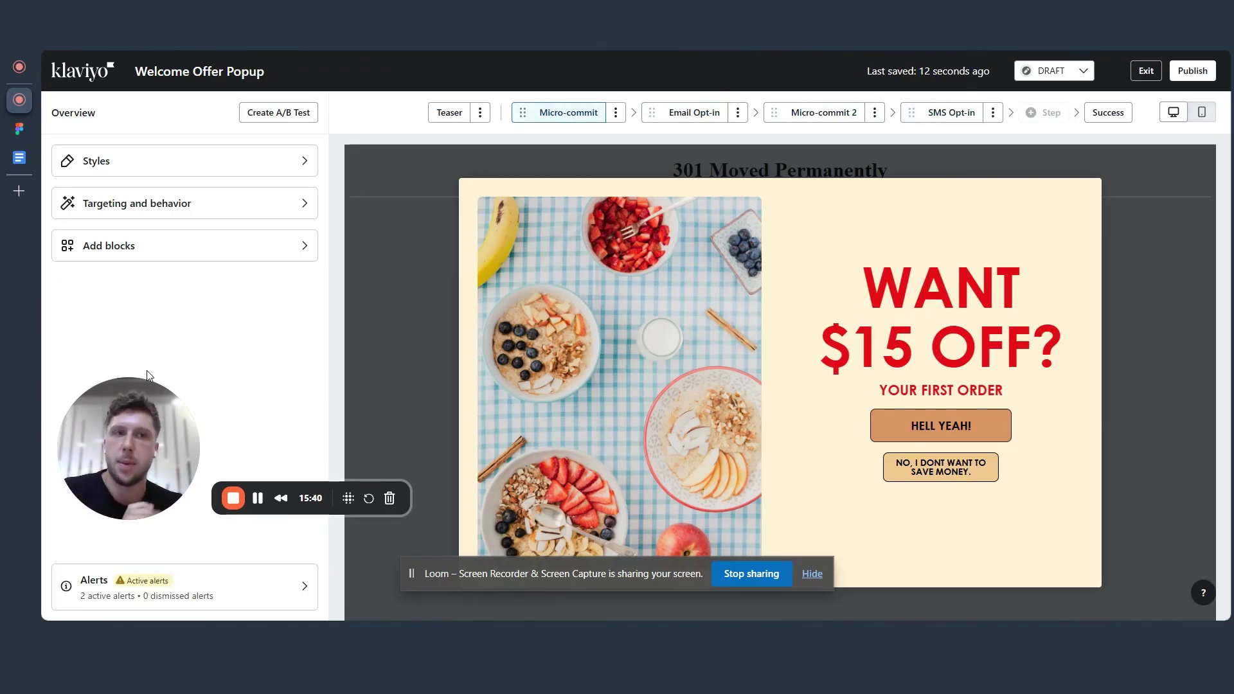
left_click(951, 113)
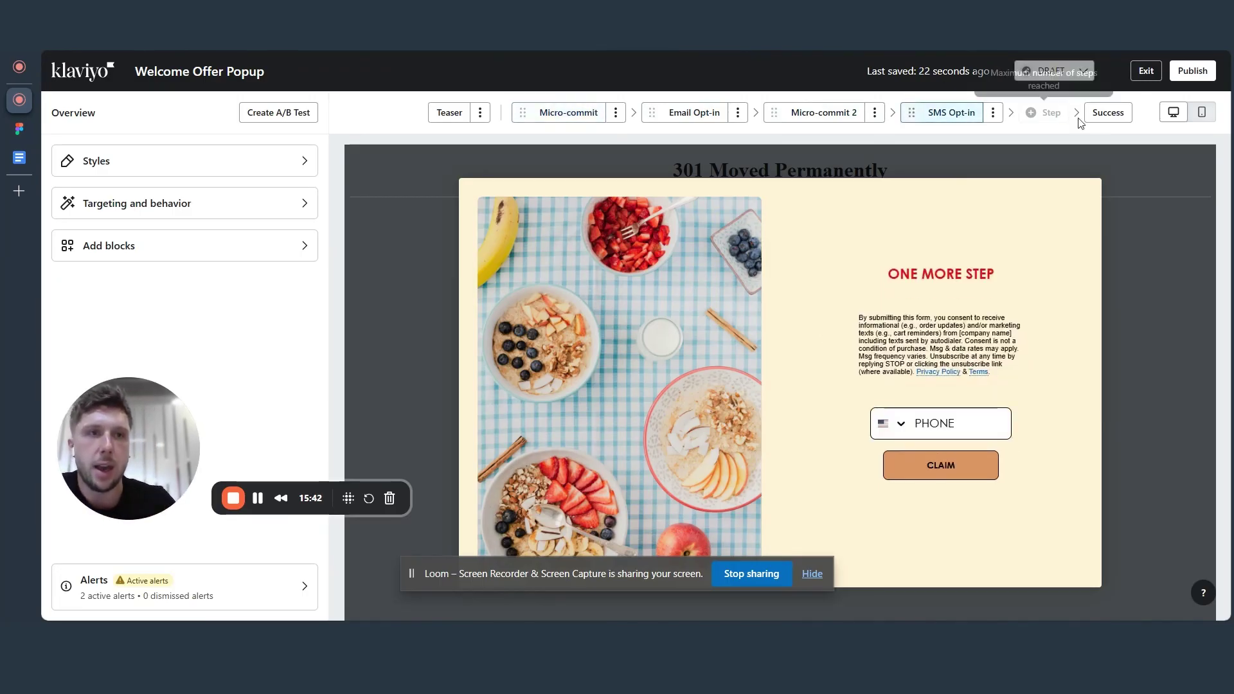
Examine the Success step's THANK YOU heading and the settings of its GO TO INBOX and KEEP SHOPPING buttons
left_click(1110, 114)
left_click(945, 315)
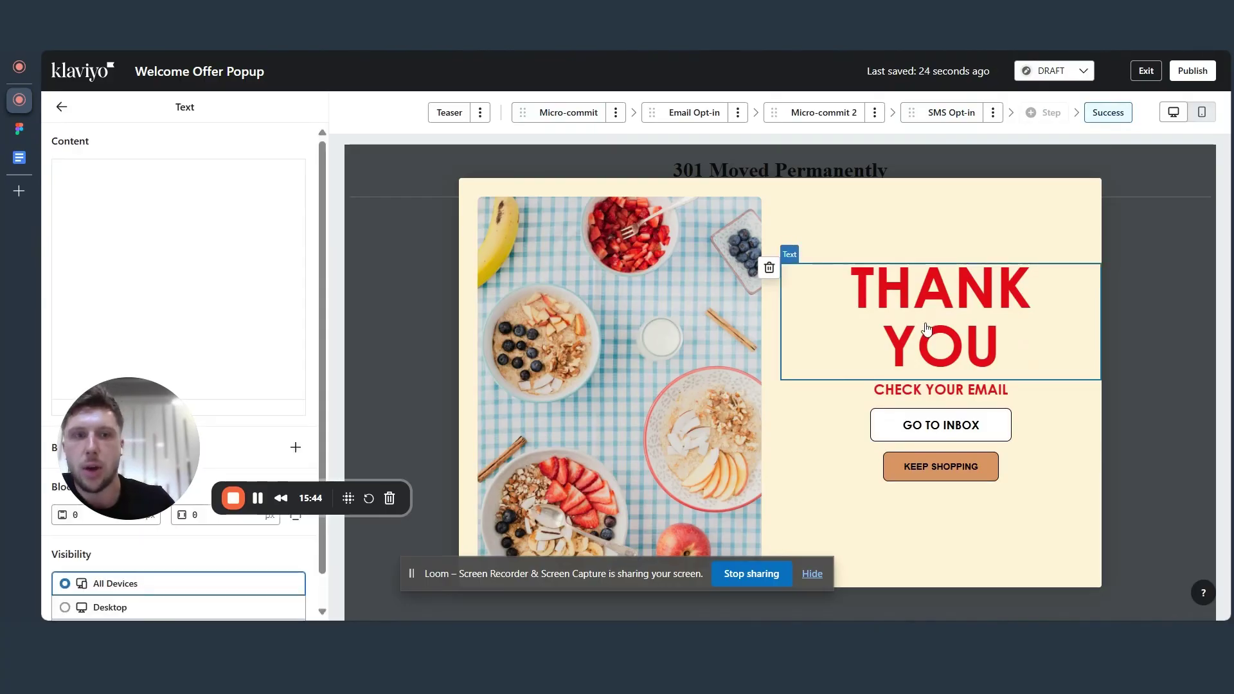
left_click(923, 426)
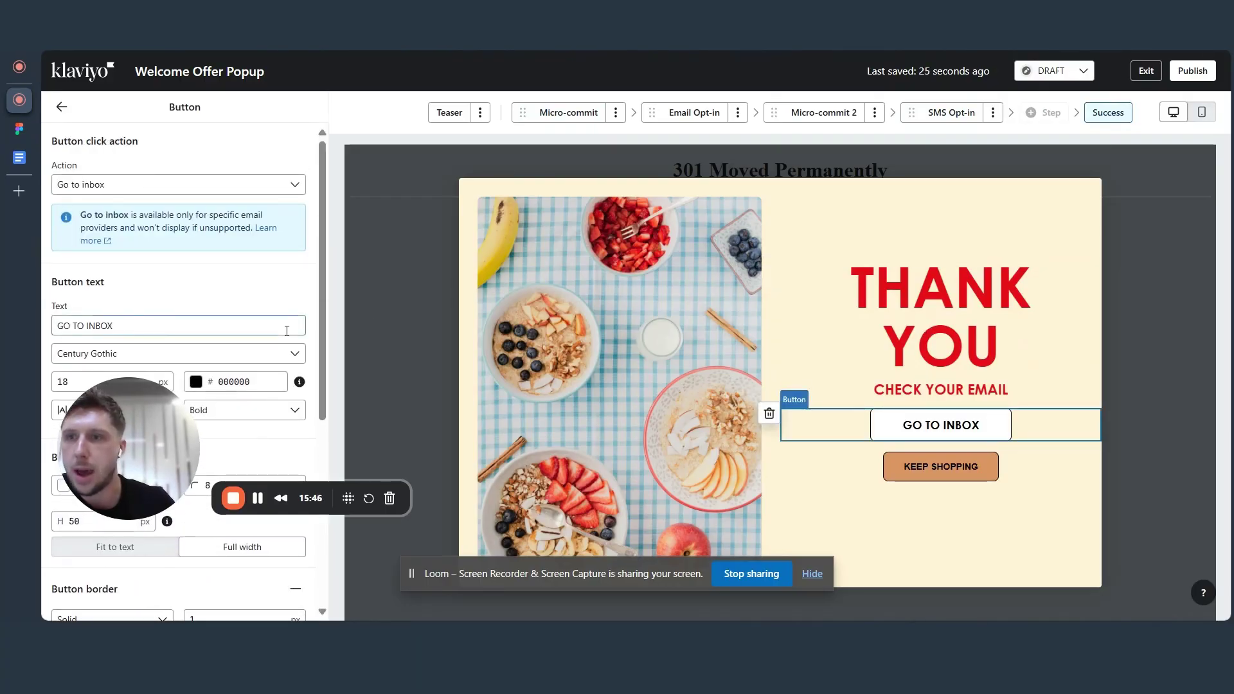
scroll(287, 336, "down", 4)
scroll(287, 335, "down", 2)
scroll(287, 334, "up", 5)
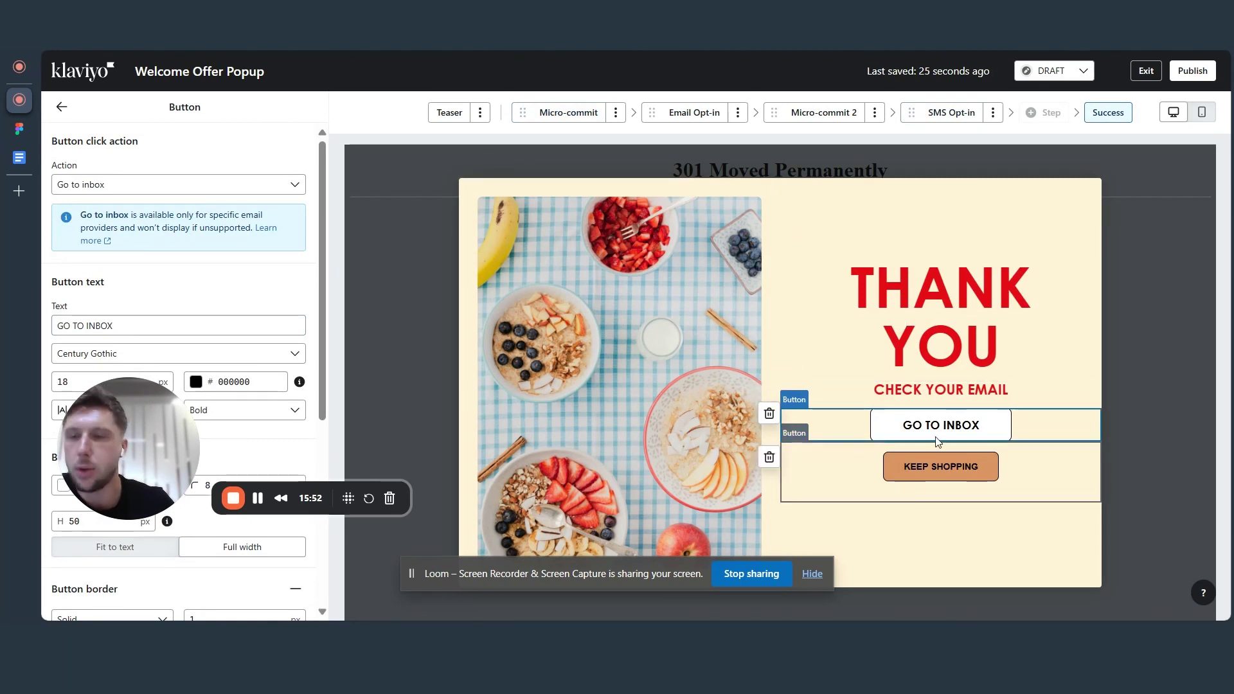
left_click_drag(110, 412, 110, 468)
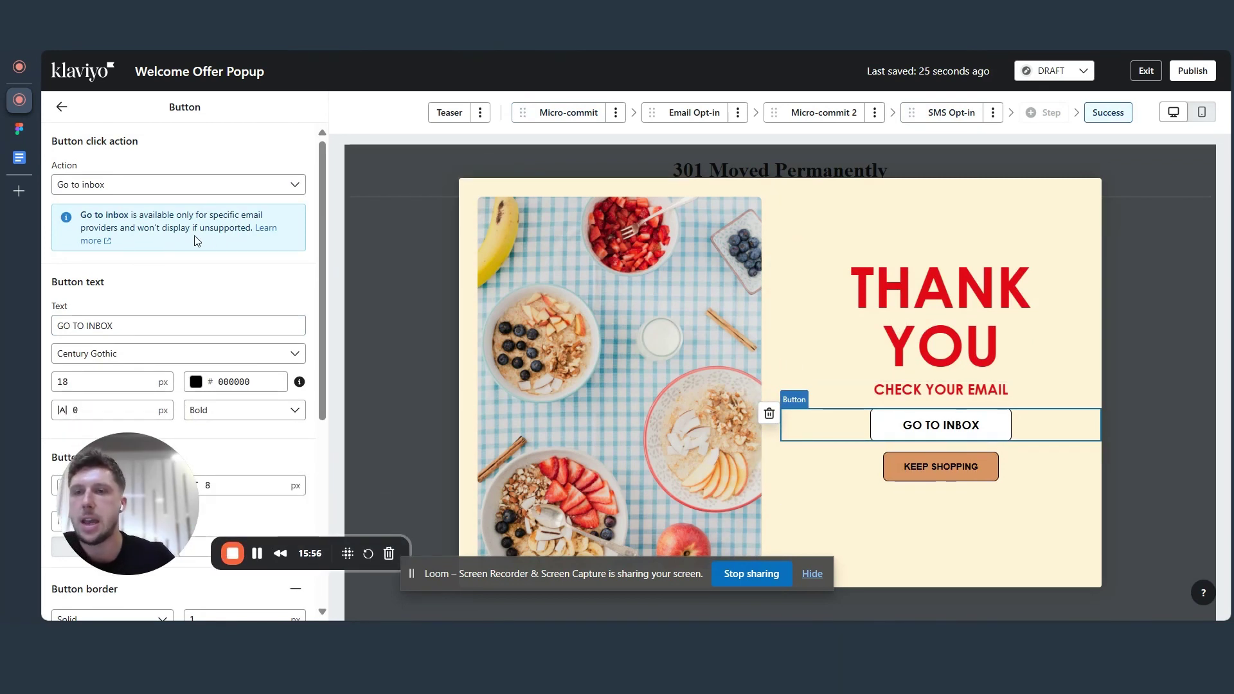
left_click(922, 482)
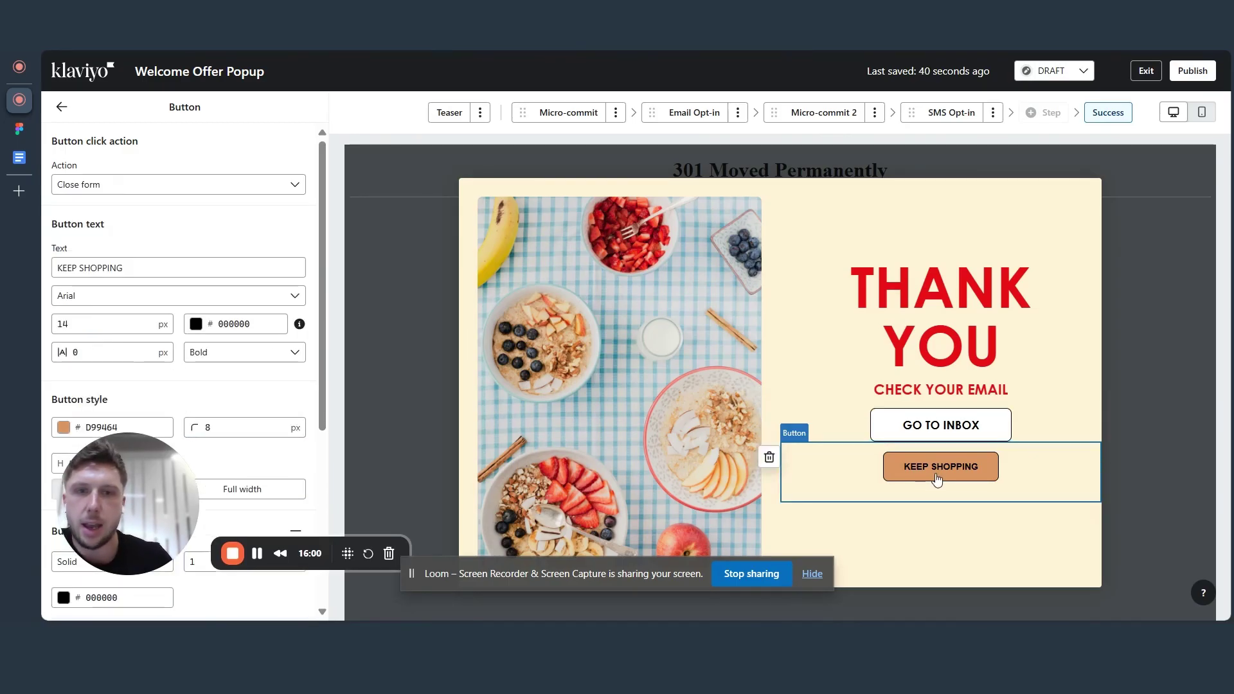
left_click(887, 424)
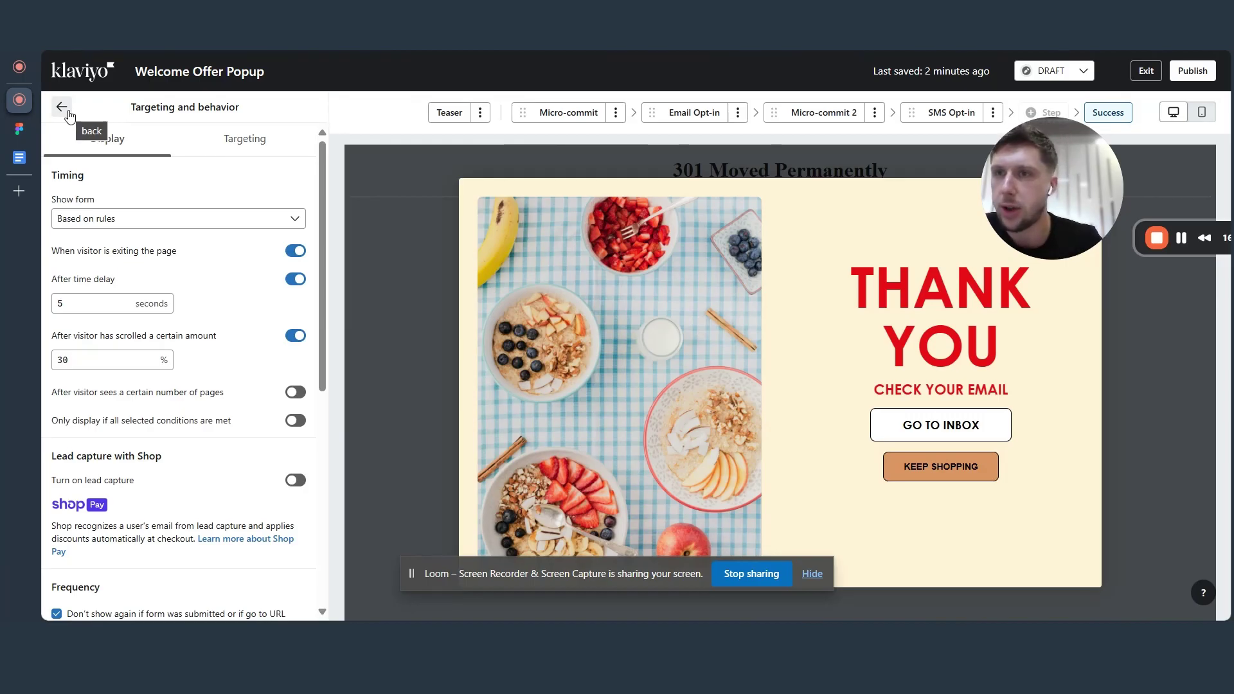
Examine the form's display behavior settings, including timing rules, time delay, scroll amount, frequency, devices and closing by outside clicks
left_click(63, 107)
left_click(227, 207)
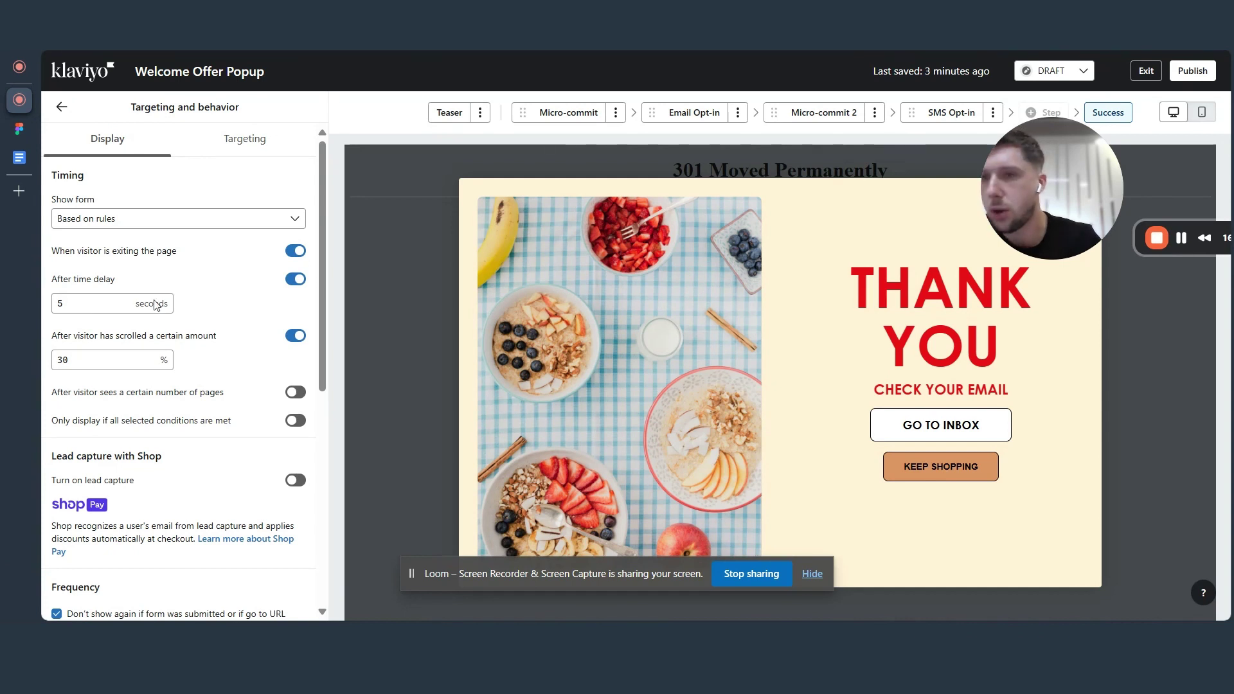
left_click(101, 305)
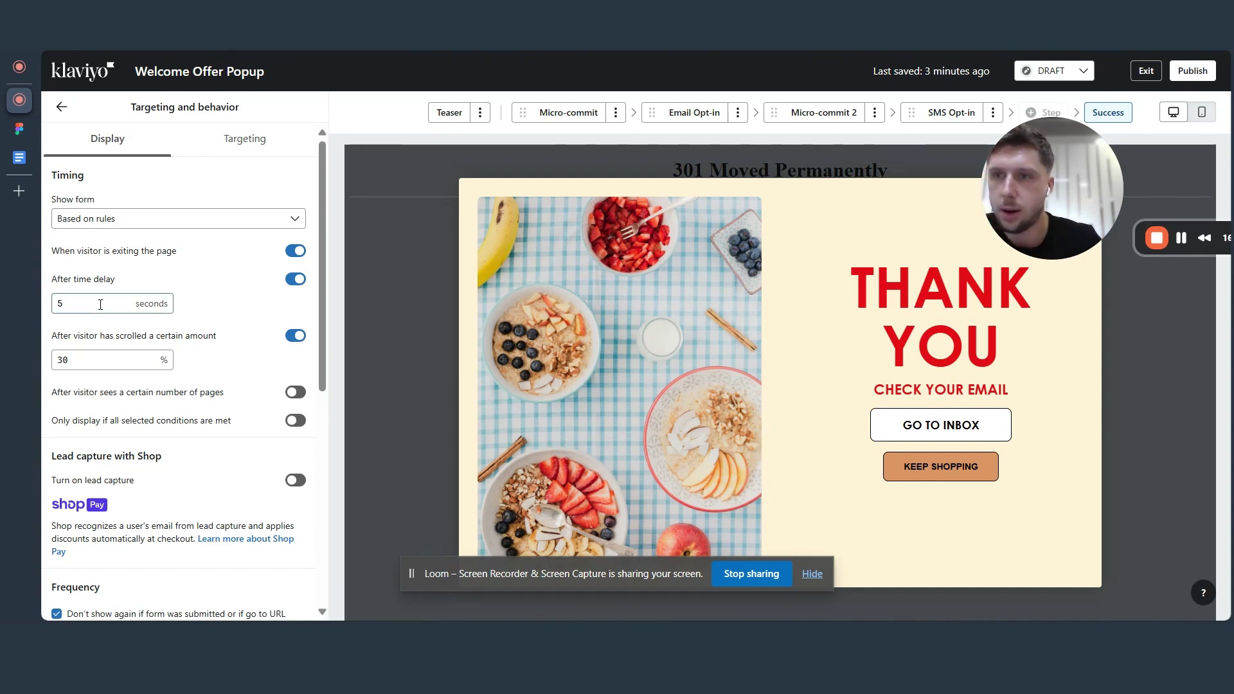
left_click(108, 357)
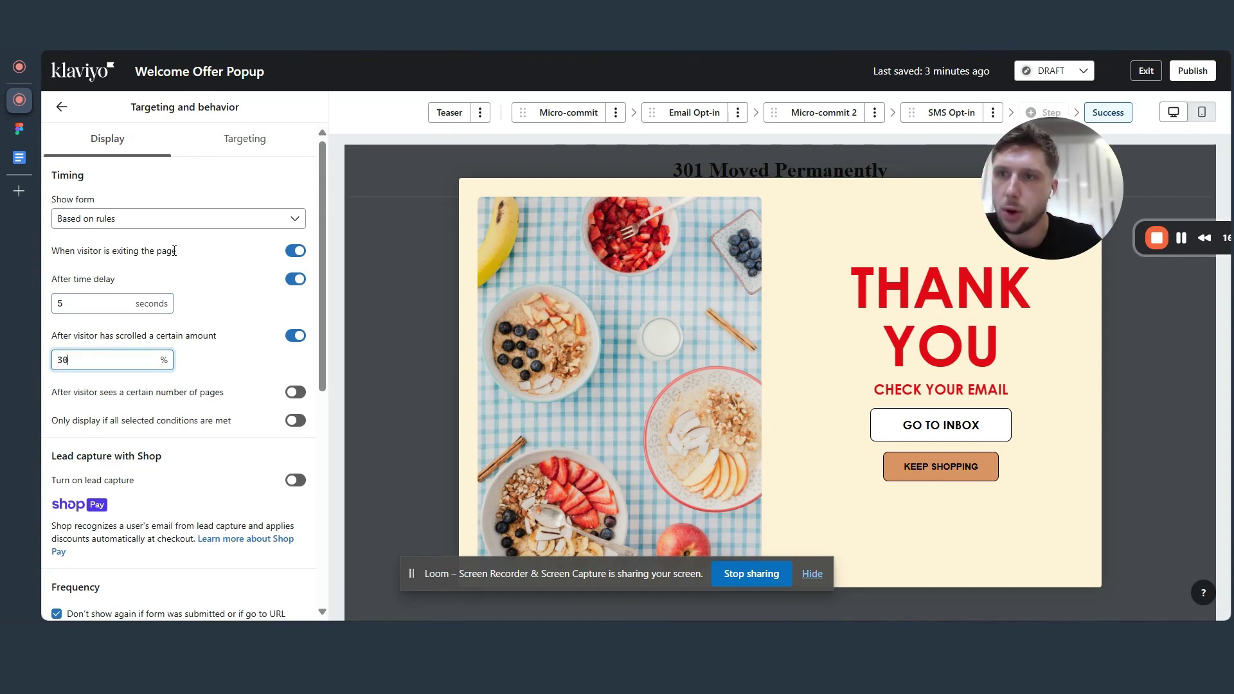
left_click(176, 220)
scroll(128, 386, "down", 4)
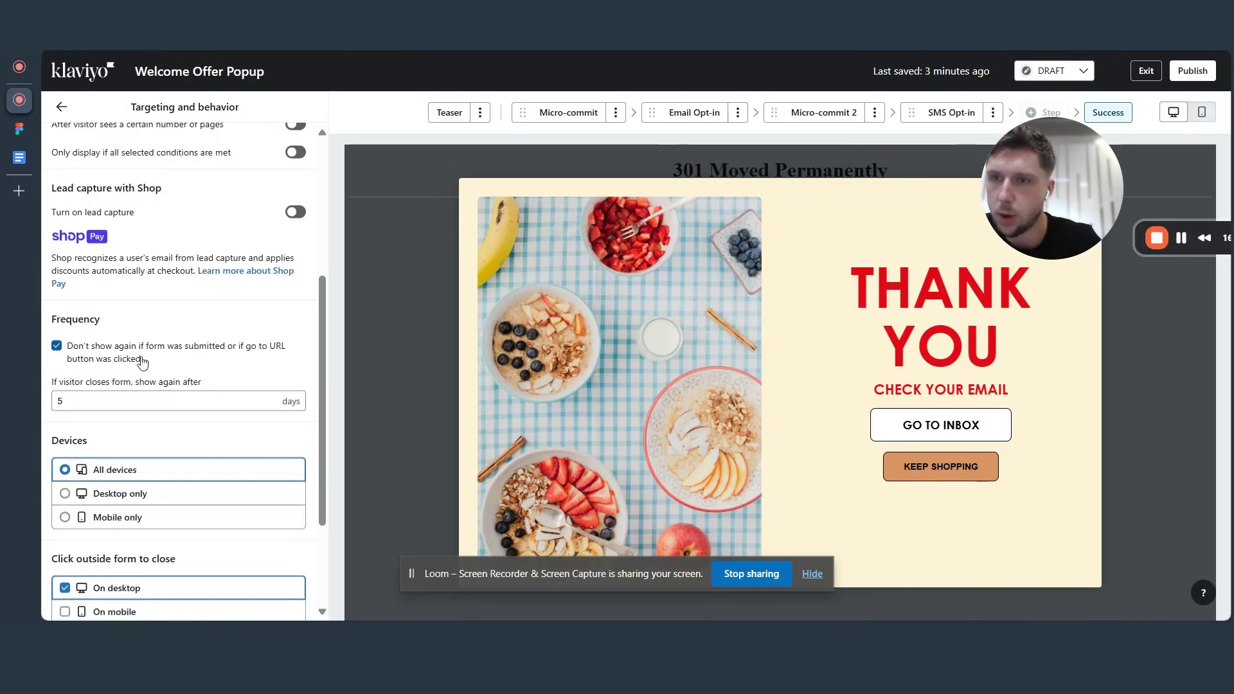
scroll(161, 442, "down", 3)
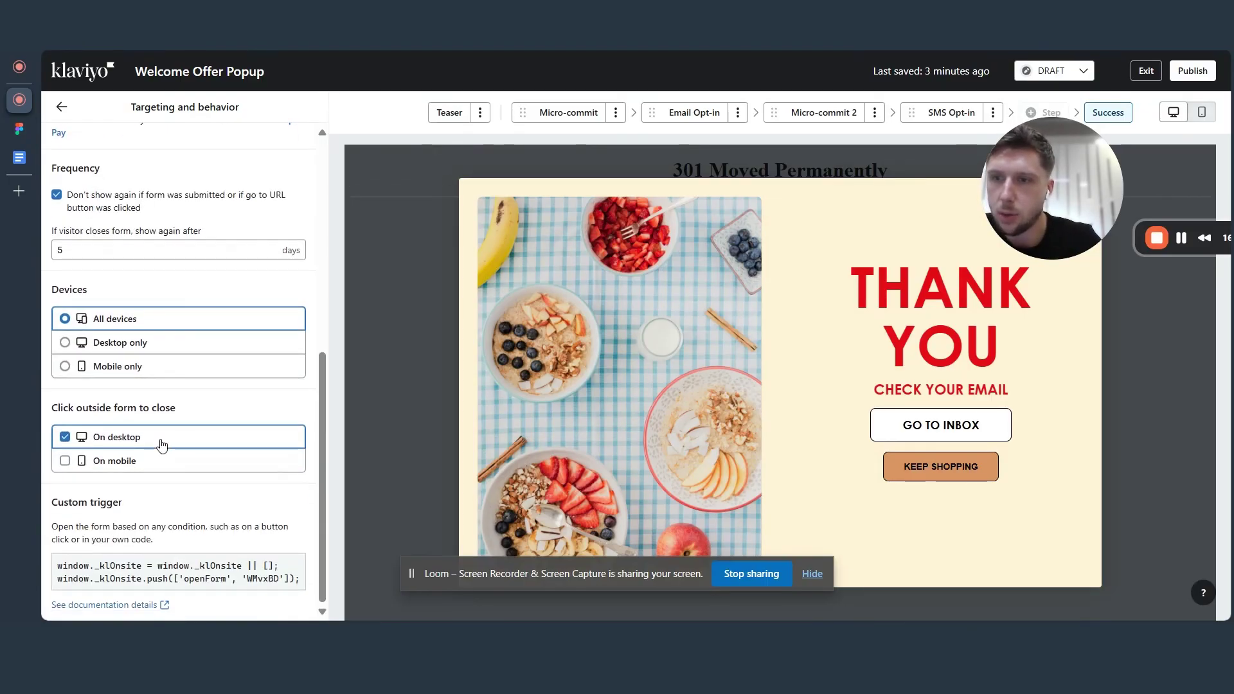
scroll(159, 443, "up", 7)
left_click(110, 135)
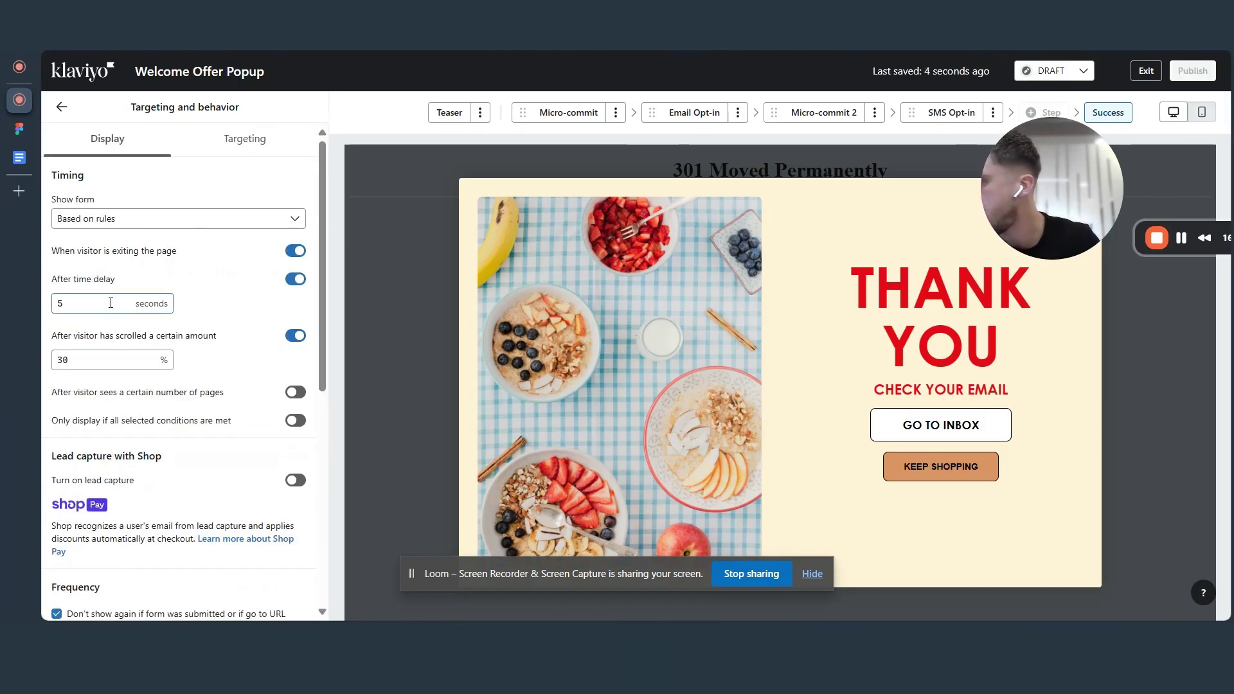
left_click(86, 309)
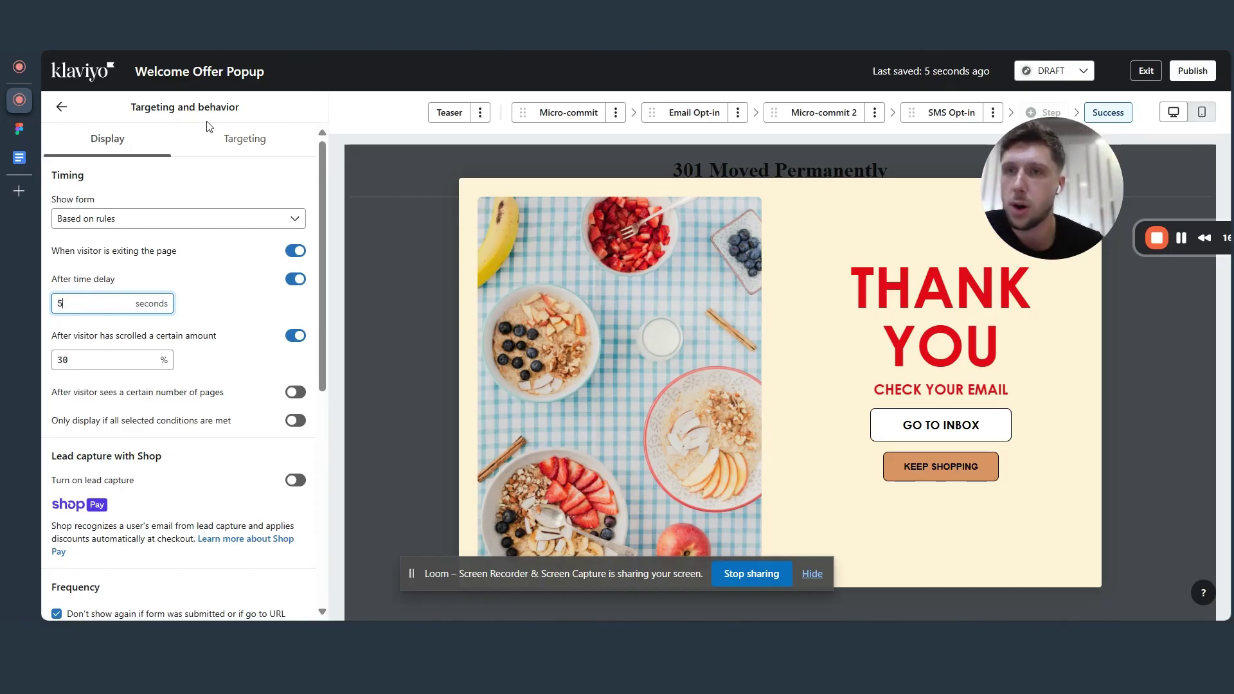
In the form's targeting settings, keep the popup from showing on URLs containing /checkout and /cart
left_click(251, 154)
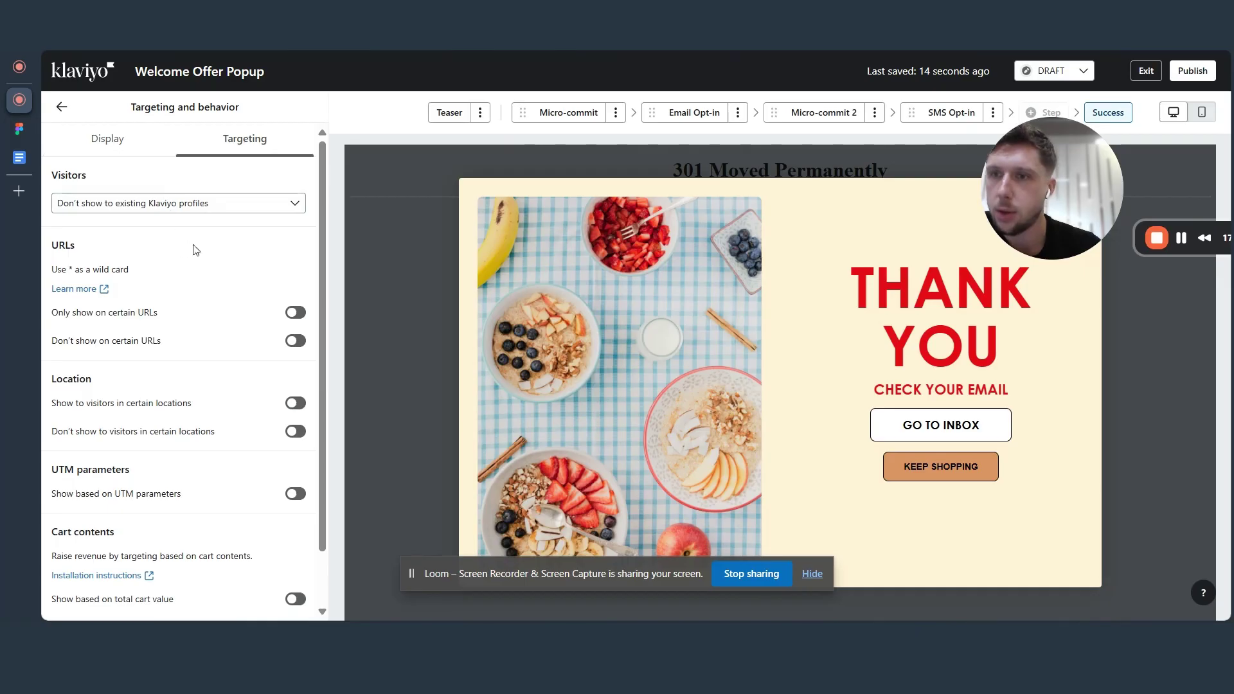
left_click(221, 202)
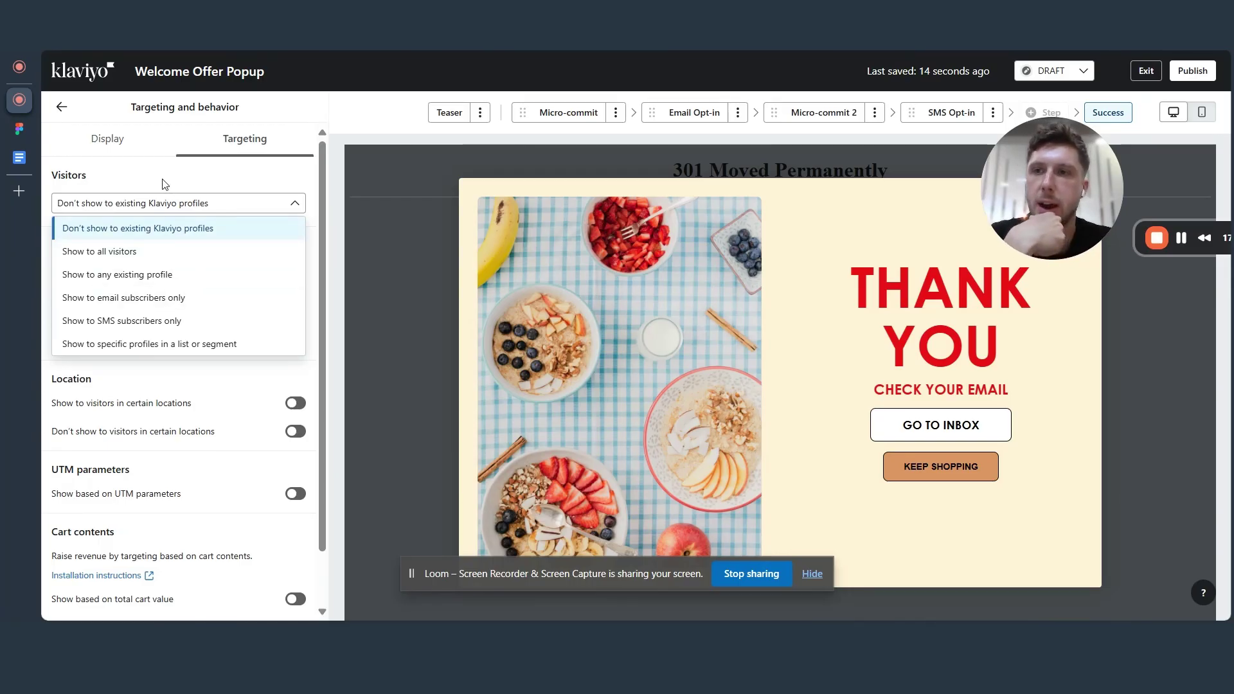
left_click(184, 203)
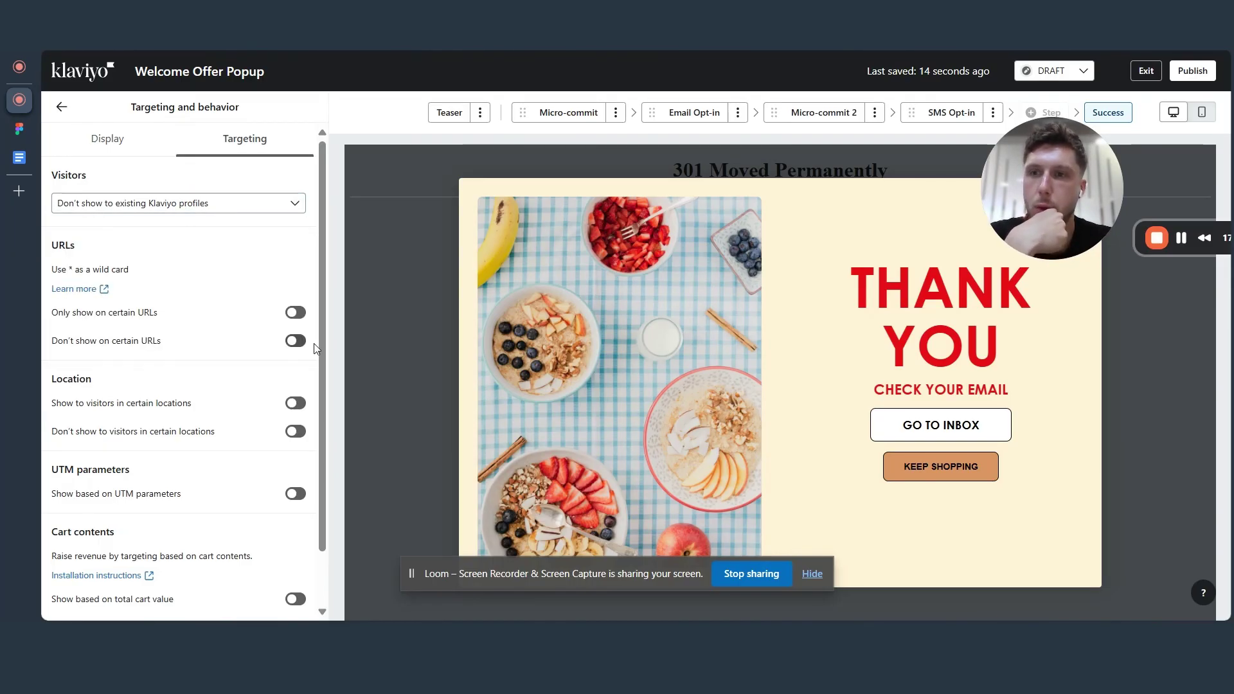
left_click(296, 341)
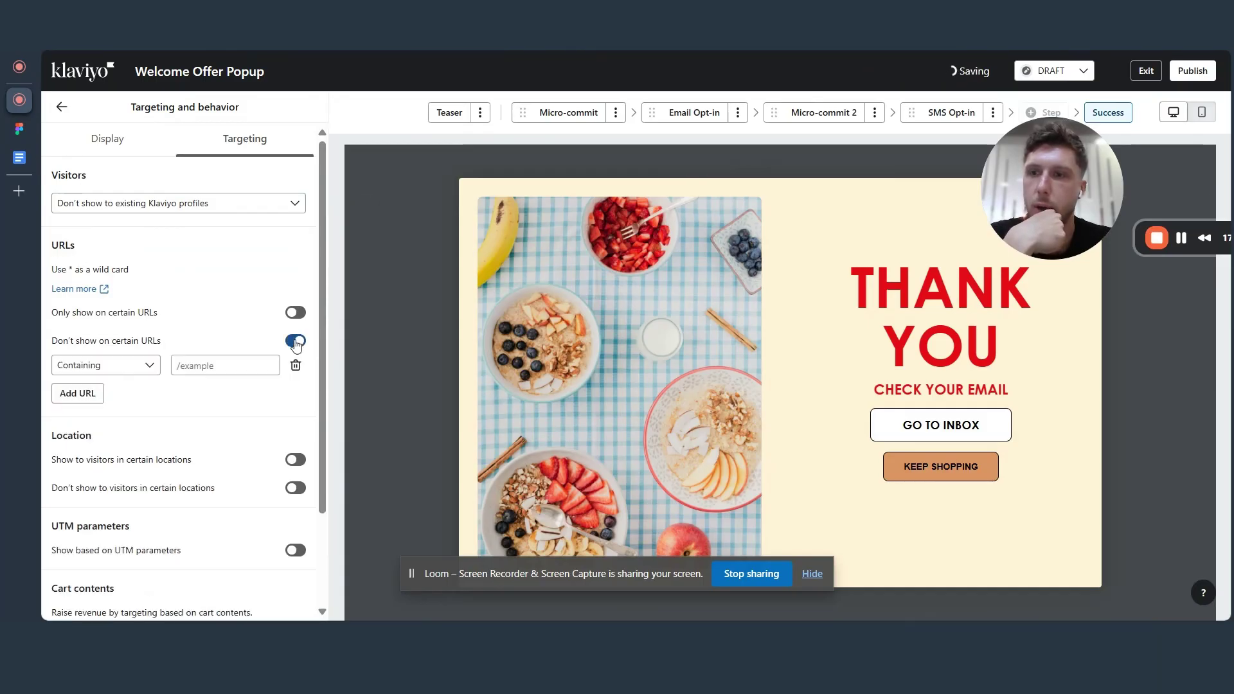
left_click(229, 368)
type("/checkout")
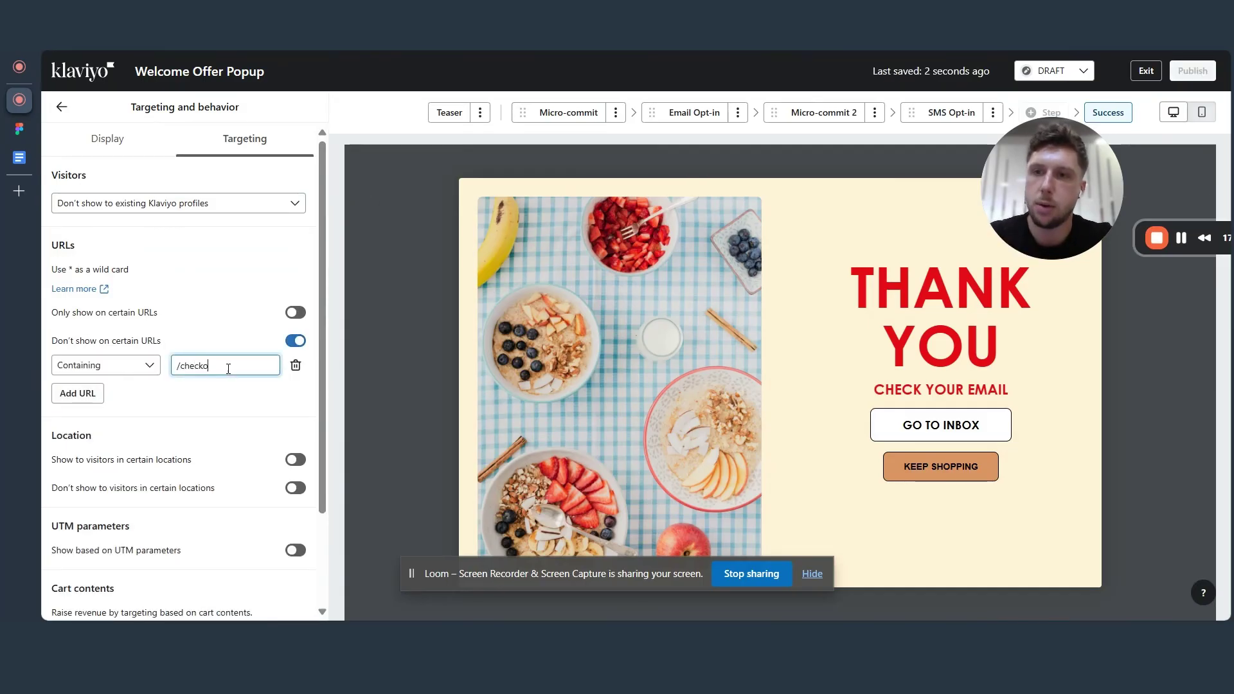
left_click(84, 399)
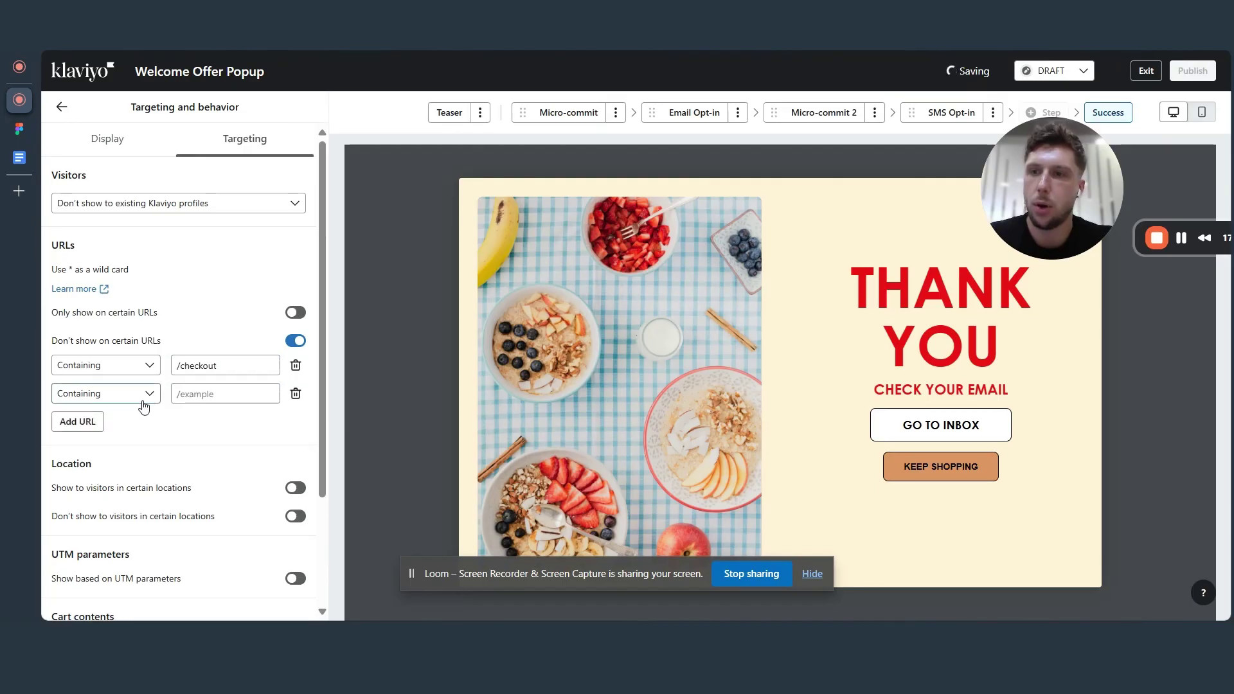
left_click(208, 392)
type("/cart")
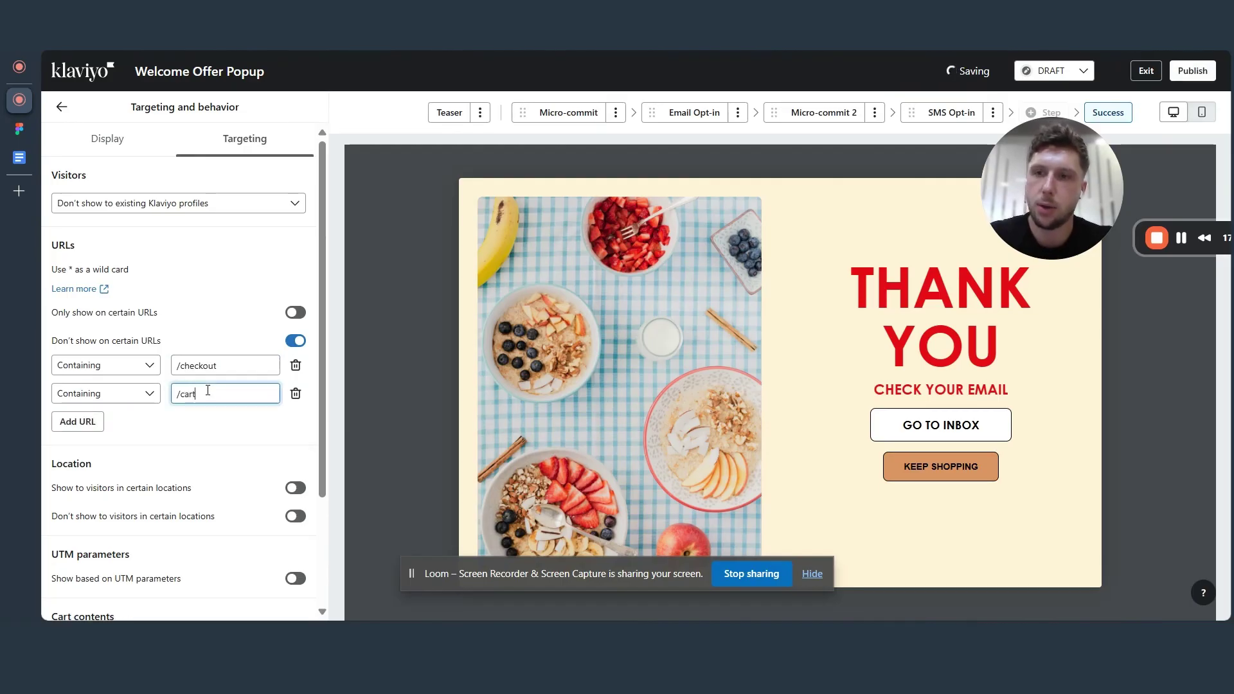
left_click(69, 424)
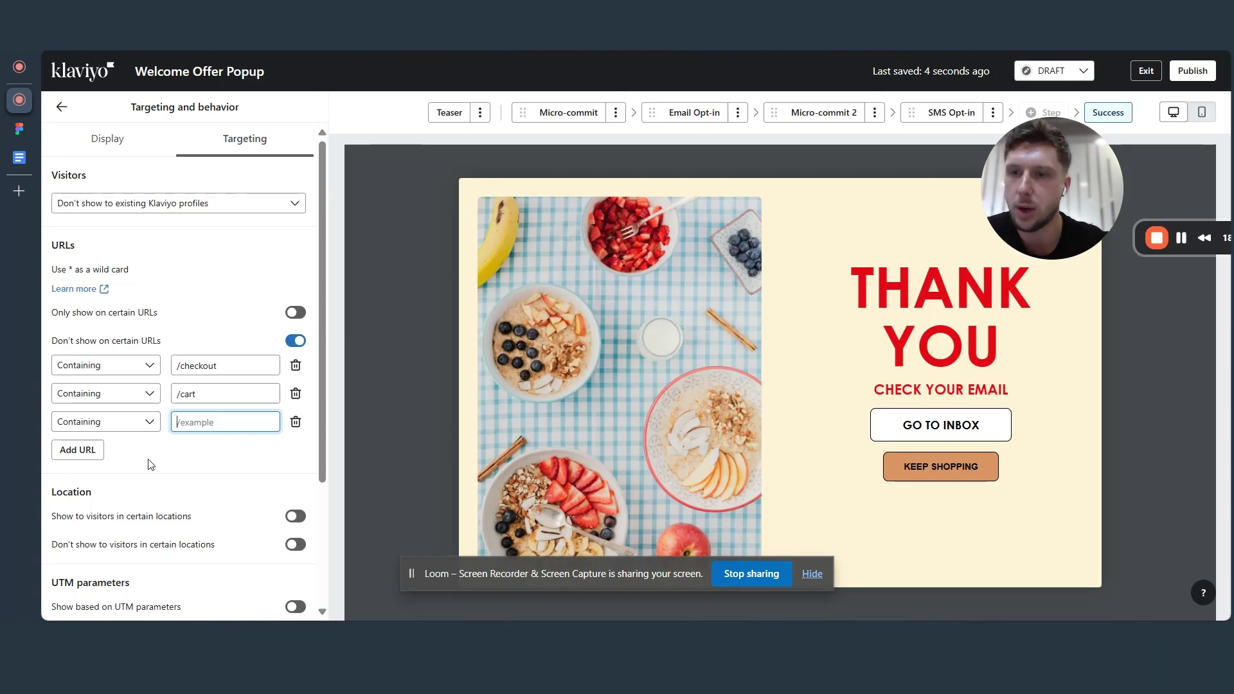
left_click(296, 421)
Exclude visitors located in Africa, Asia, North America and South America from seeing the form
scroll(120, 390, "down", 2)
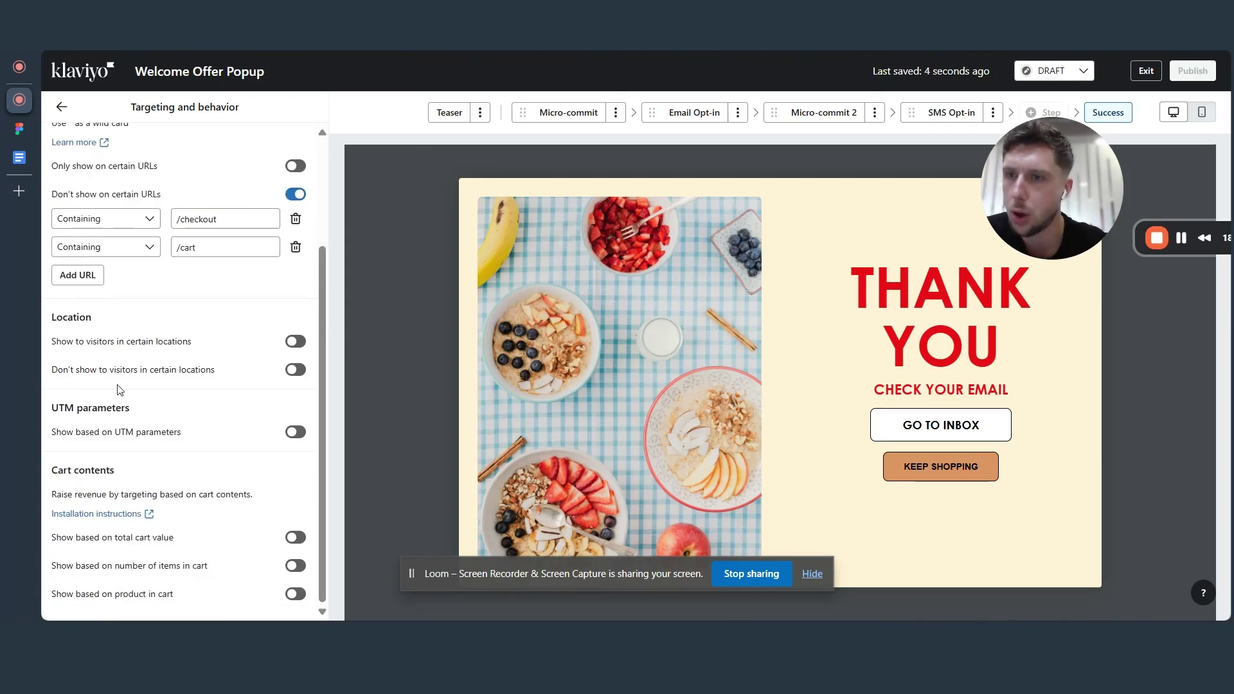
left_click(298, 376)
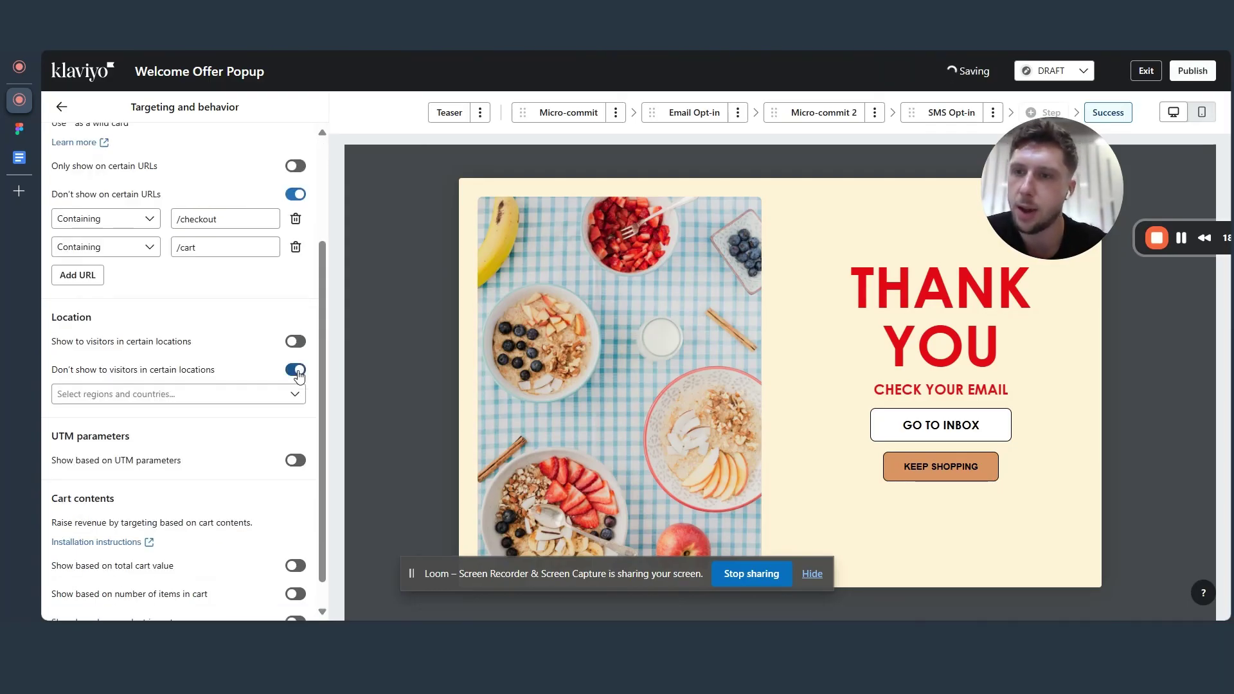
left_click(212, 394)
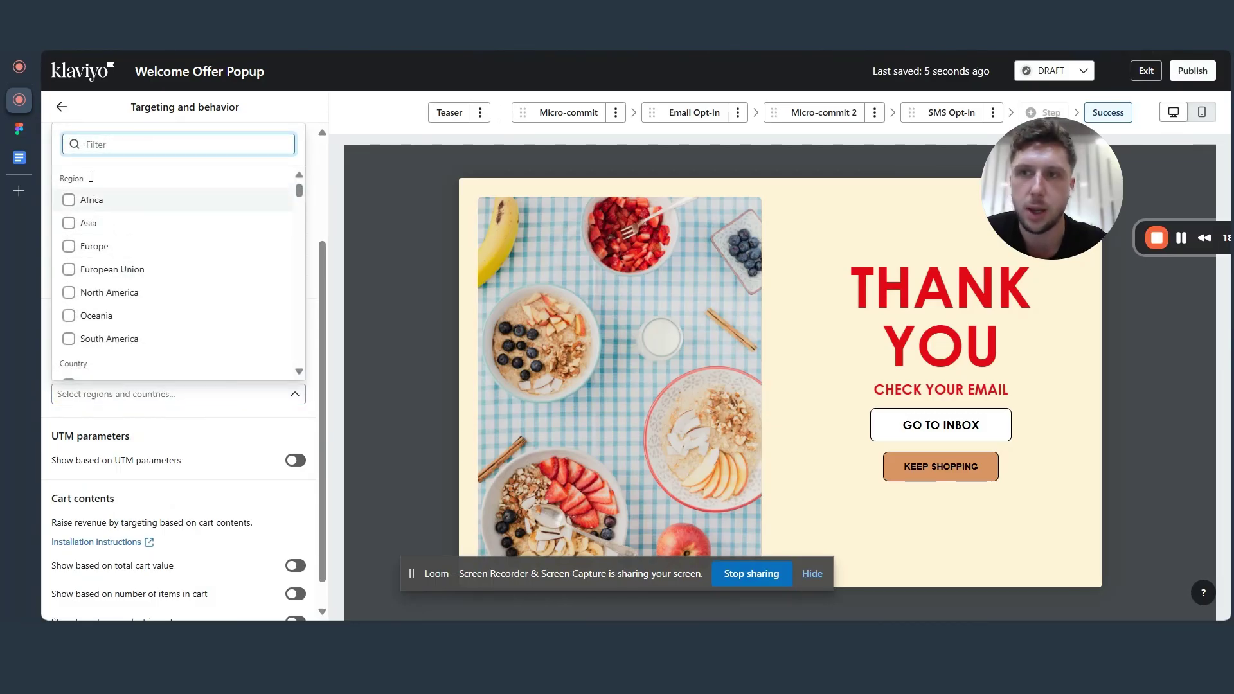
left_click(112, 201)
left_click(95, 223)
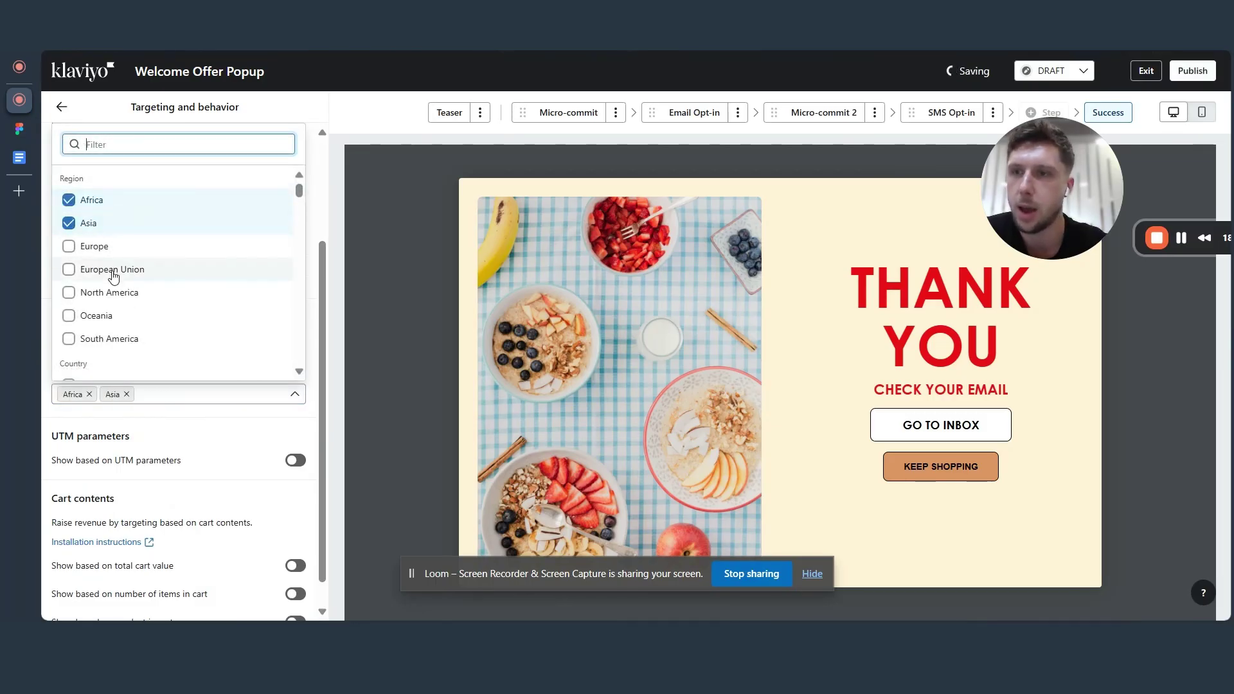
left_click(106, 293)
left_click(109, 338)
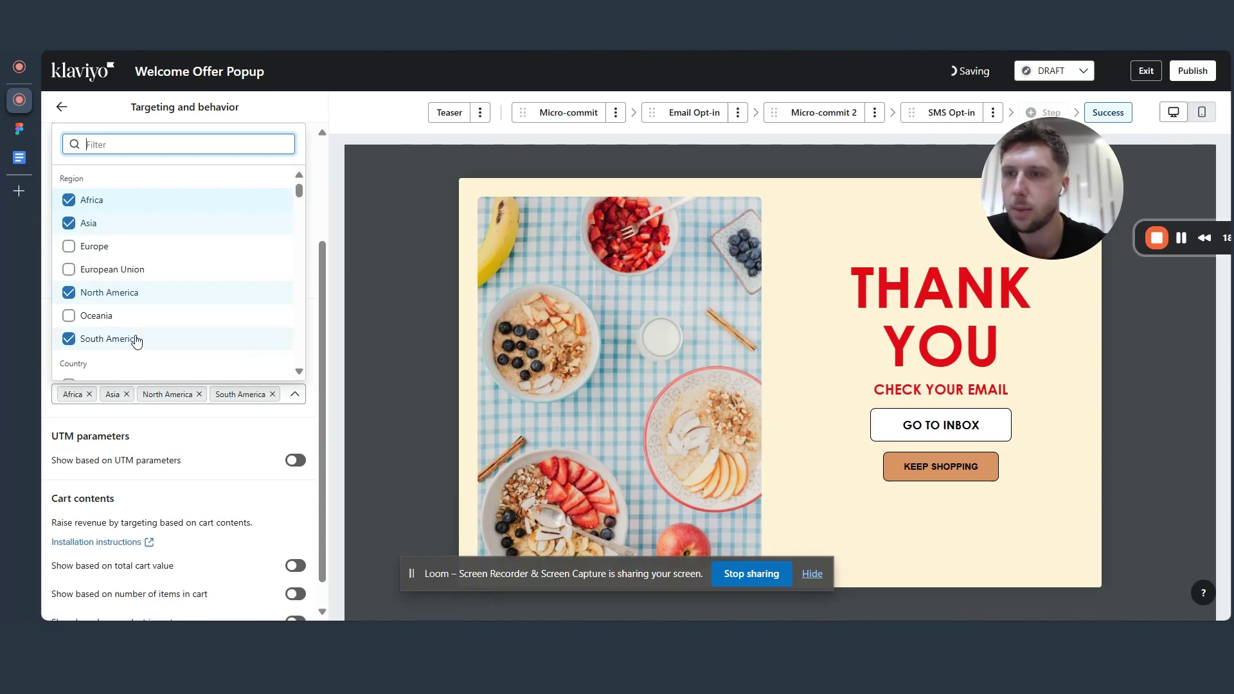
left_click(265, 438)
scroll(247, 289, "up", 2)
scroll(251, 235, "down", 3)
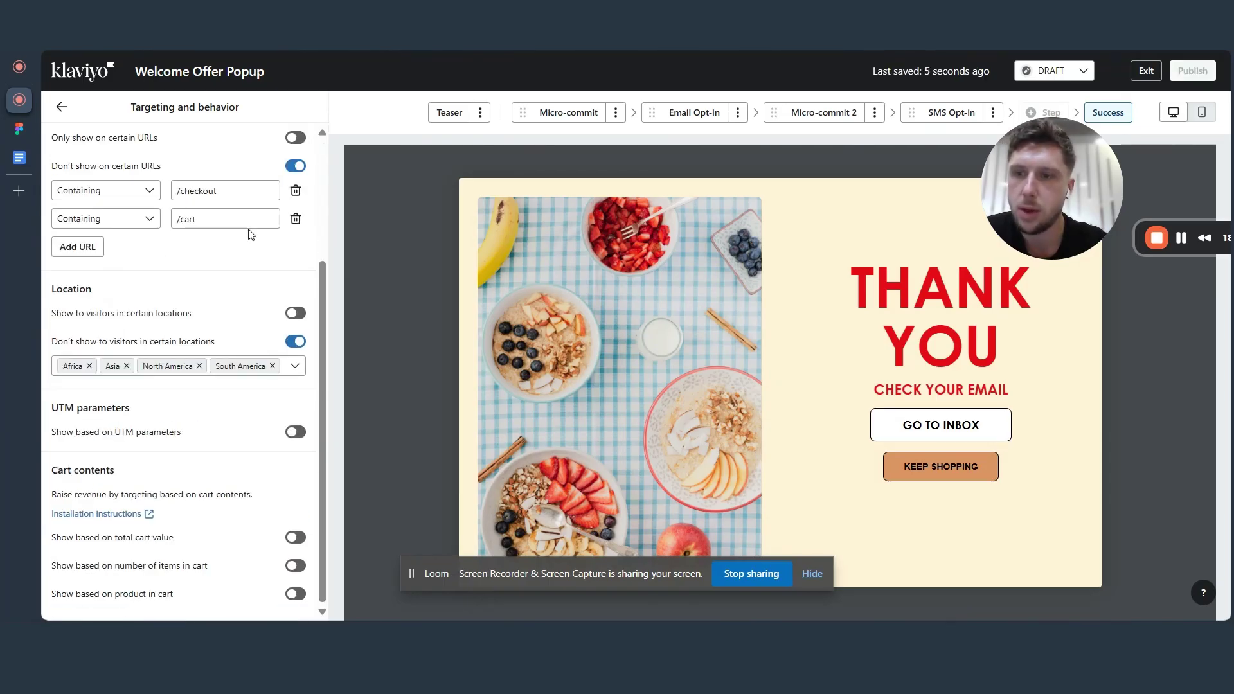
Turn off the display rules for visitors exiting the page and for visitors having scrolled a certain amount
scroll(250, 235, "up", 3)
left_click(108, 138)
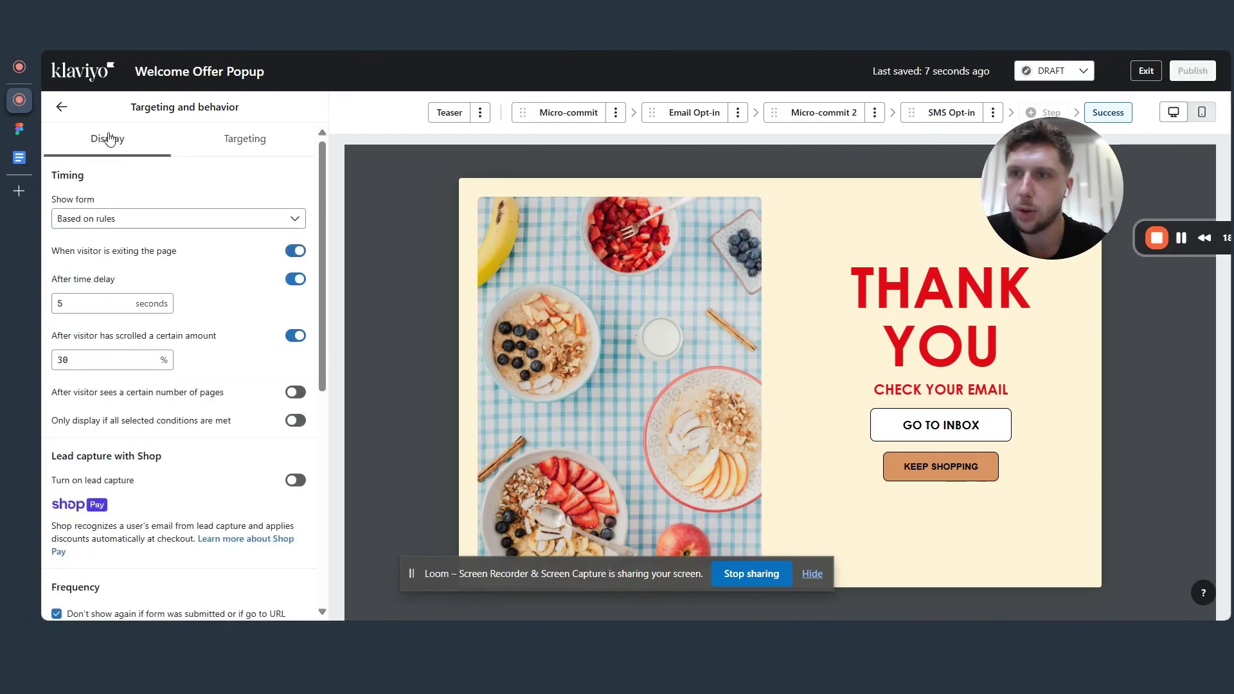
scroll(230, 360, "down", 4)
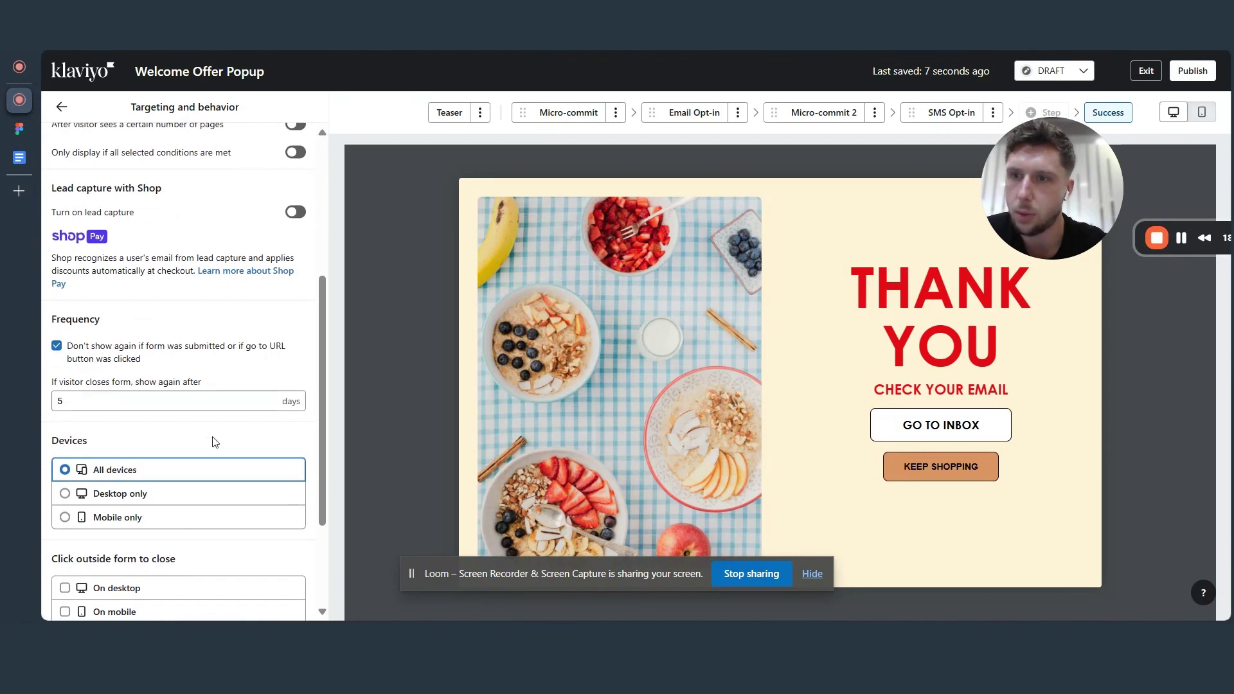
scroll(216, 446, "down", 2)
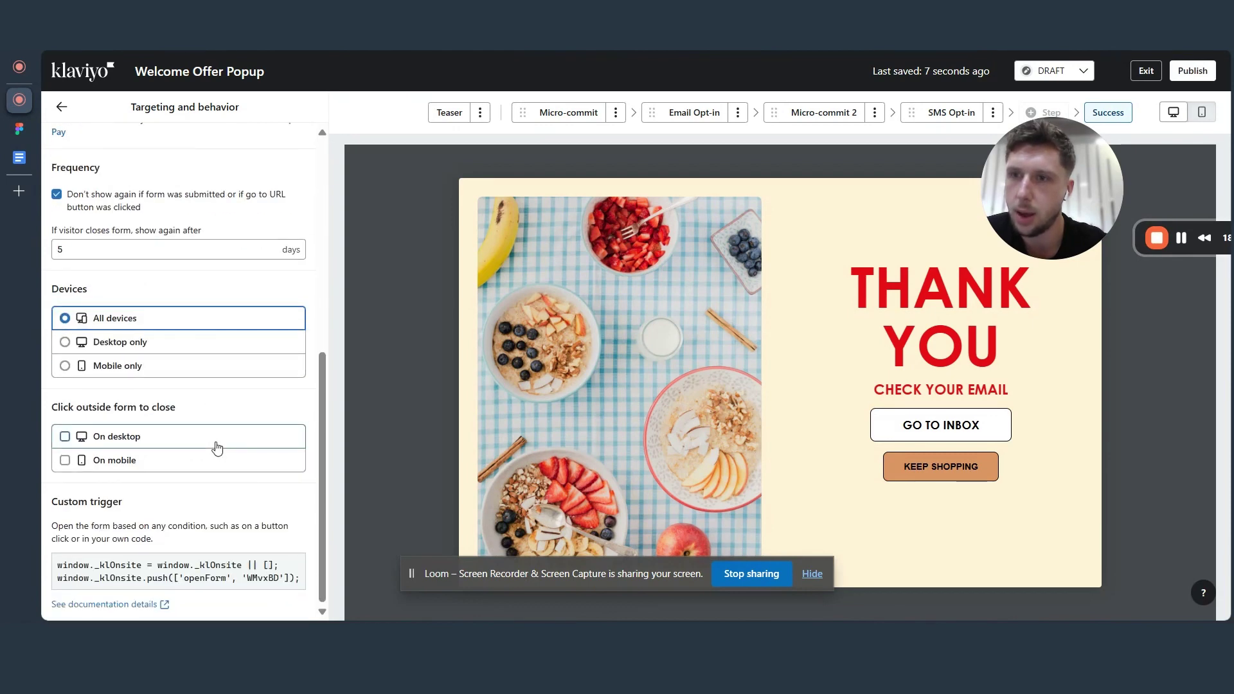
scroll(217, 448, "up", 4)
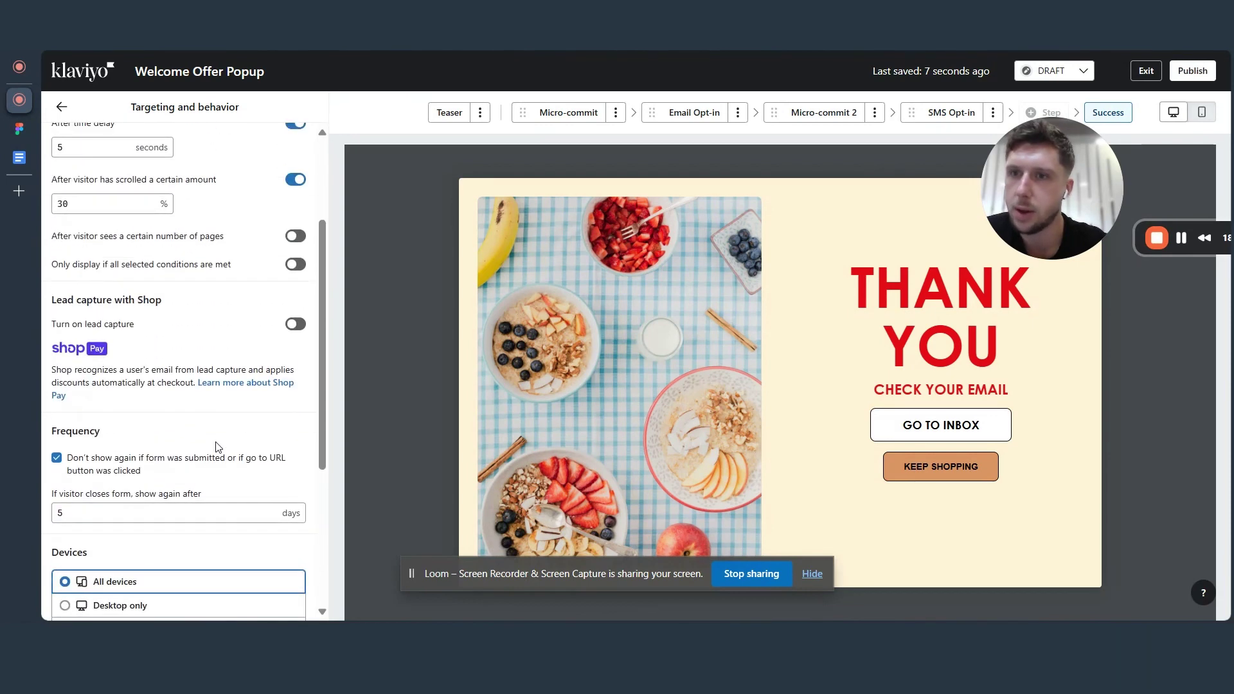
scroll(218, 447, "up", 3)
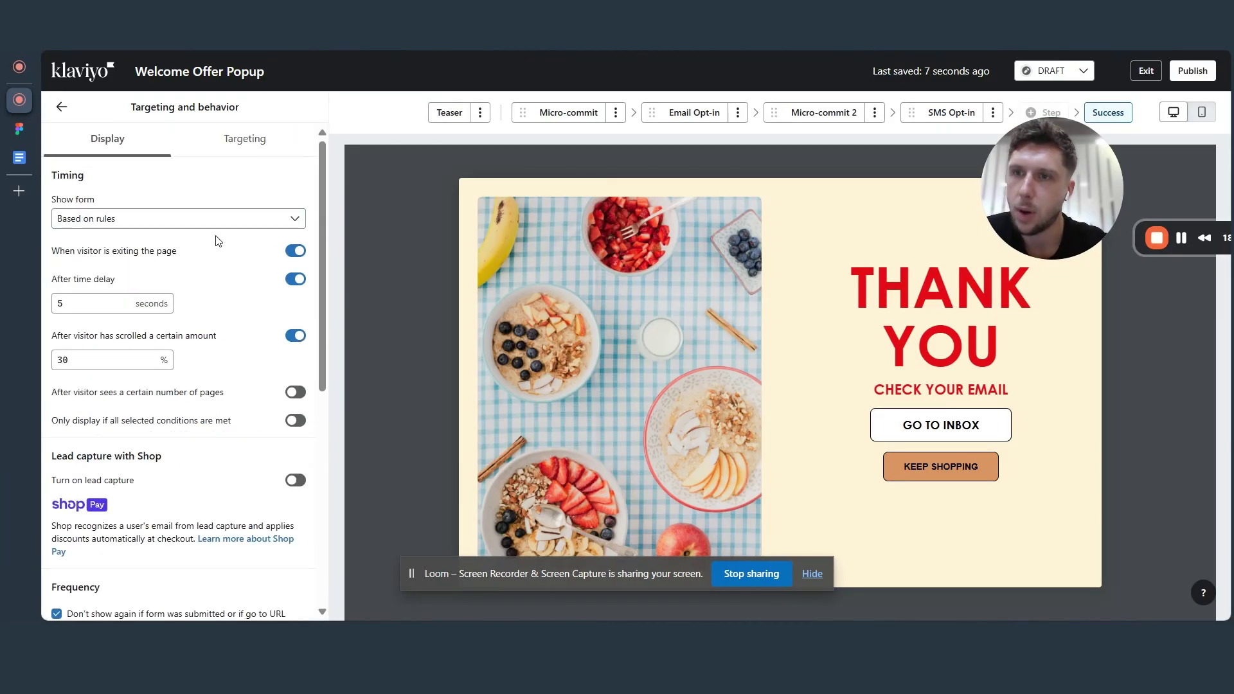
left_click(297, 254)
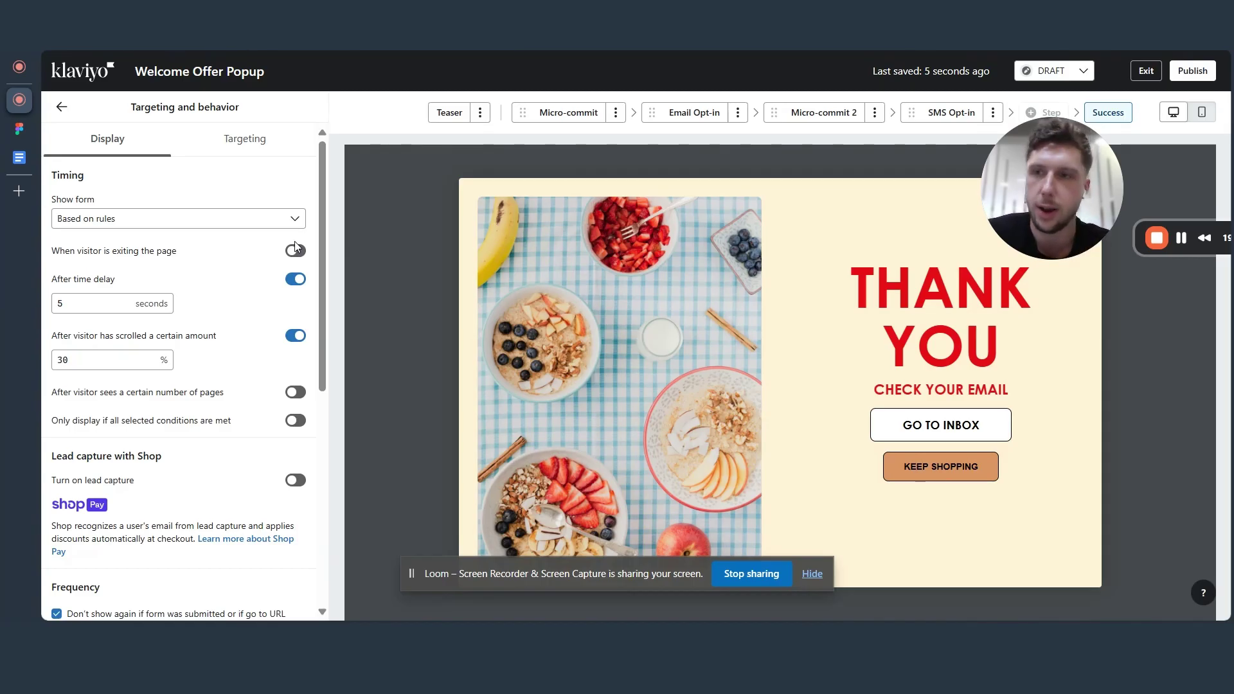
left_click(295, 335)
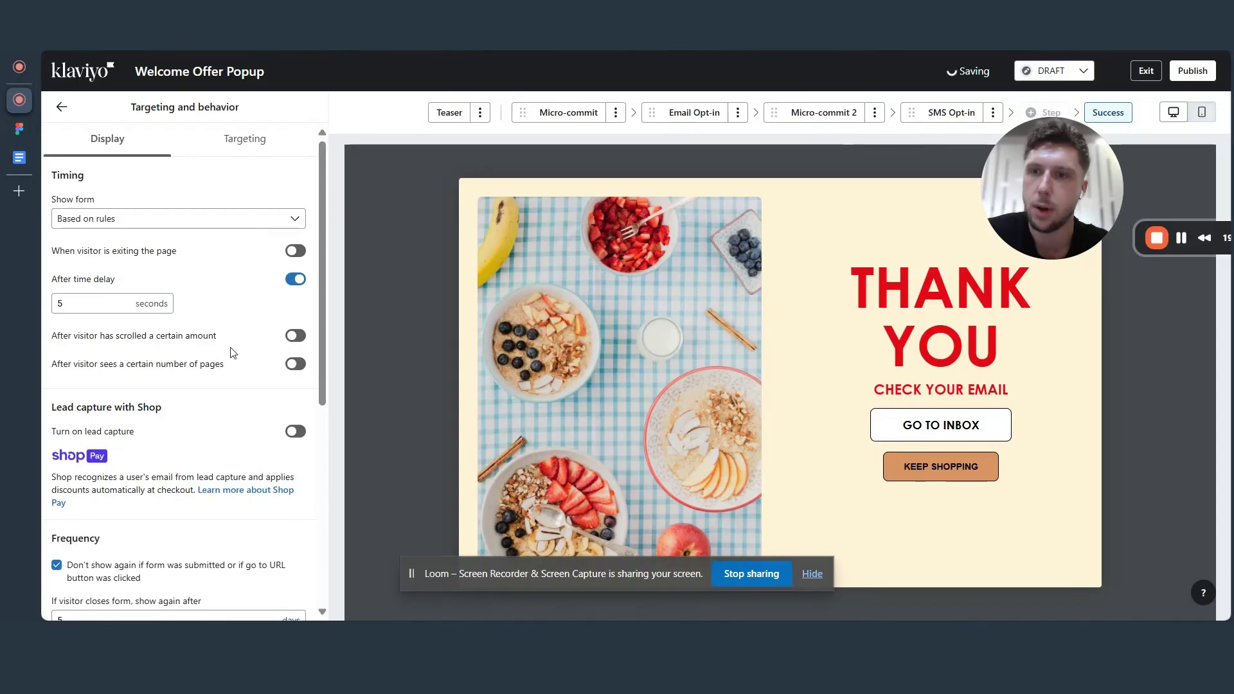
Set the form's display time delay to 20 seconds
left_click(98, 299)
key("BackSpace")
type("0")
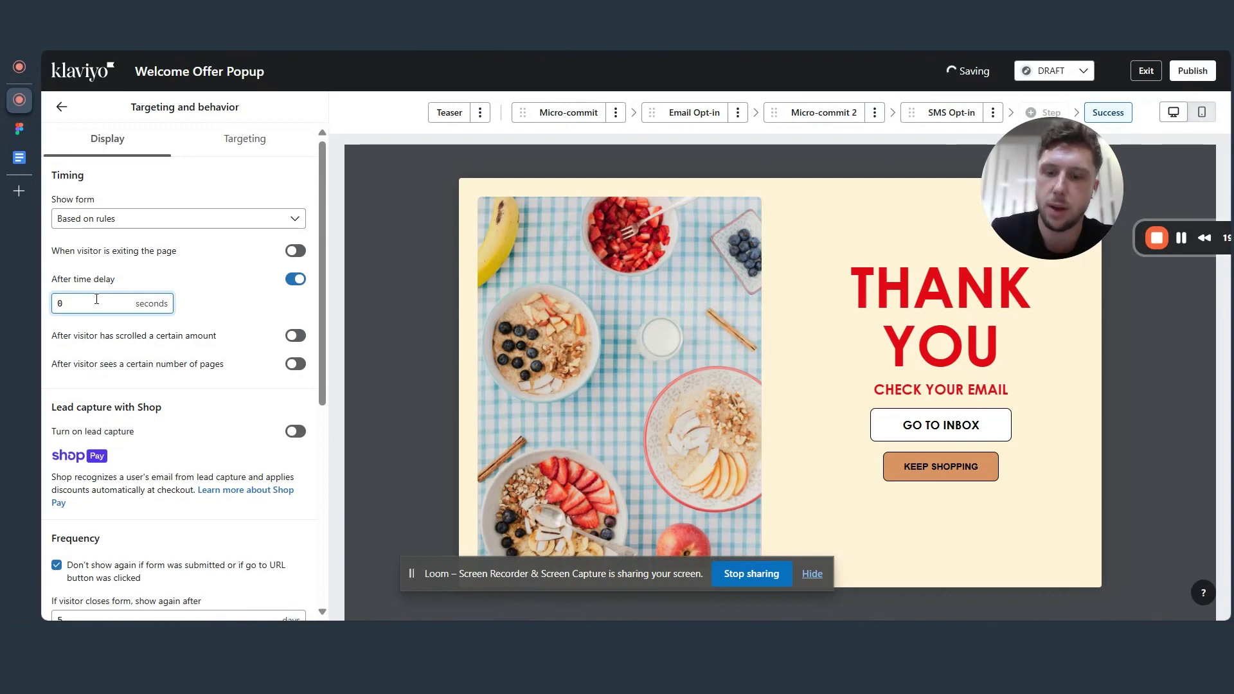
left_click(294, 311)
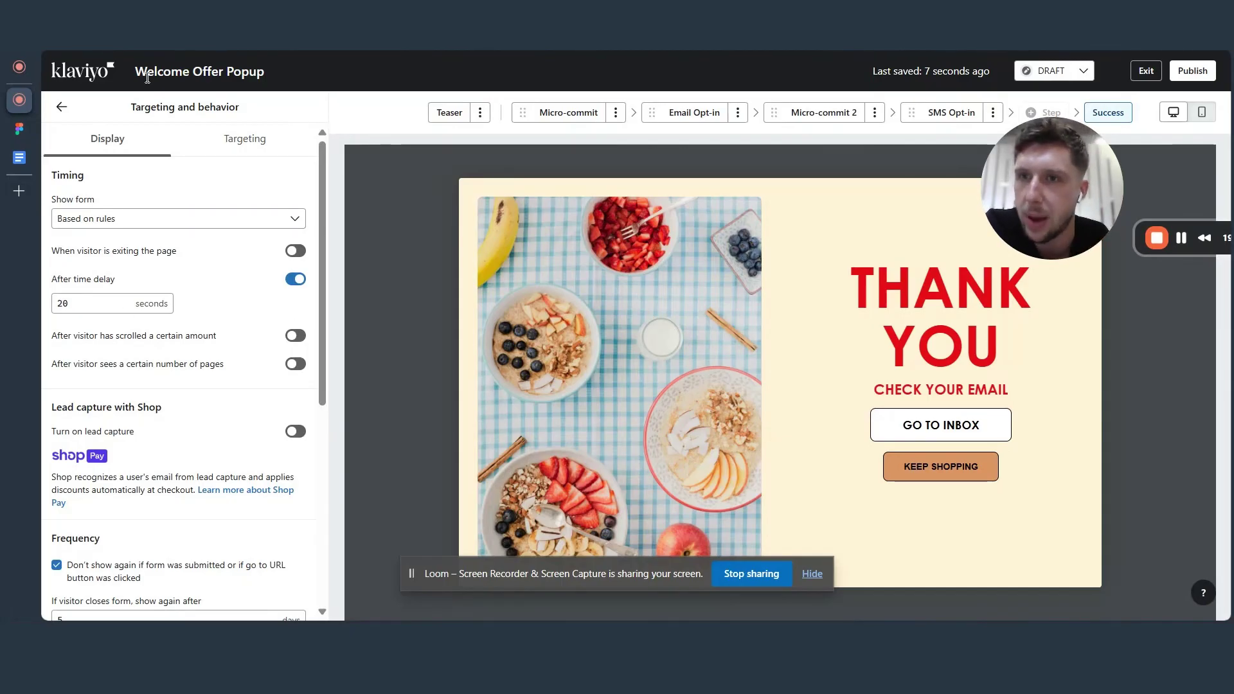
Review the form's timing, frequency and device settings, and compare its Micro-commit and SMS Opt-in steps
scroll(144, 272, "down", 6)
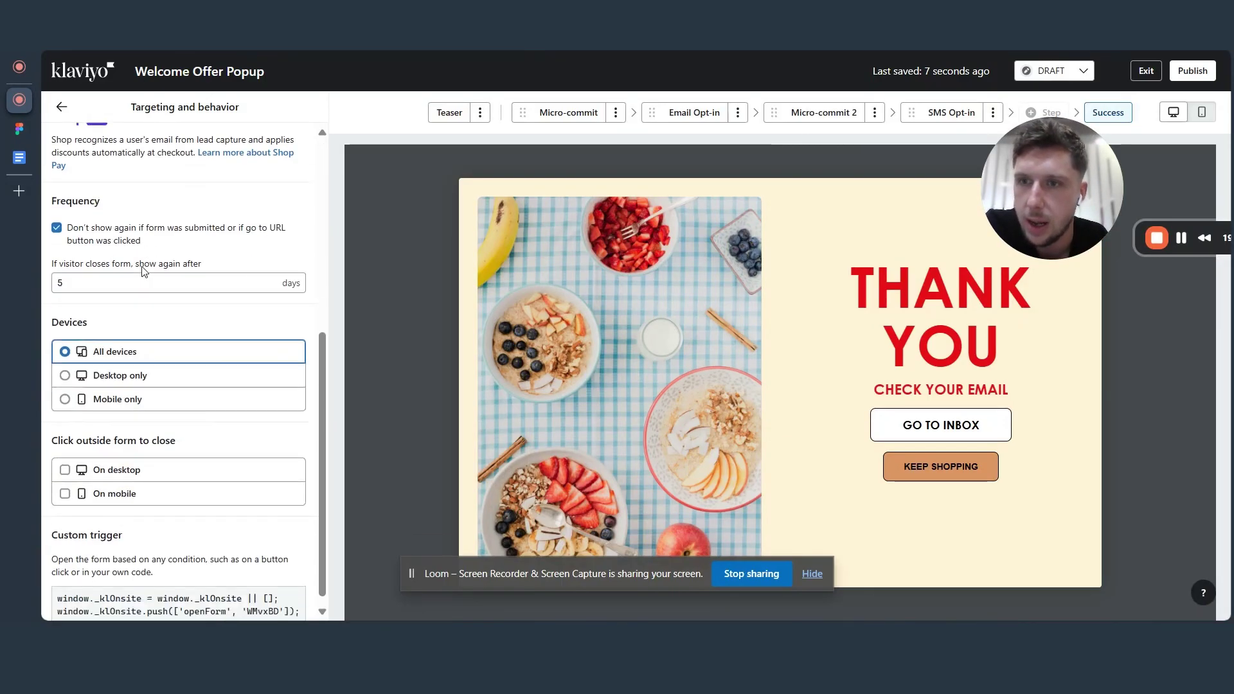
scroll(144, 271, "up", 8)
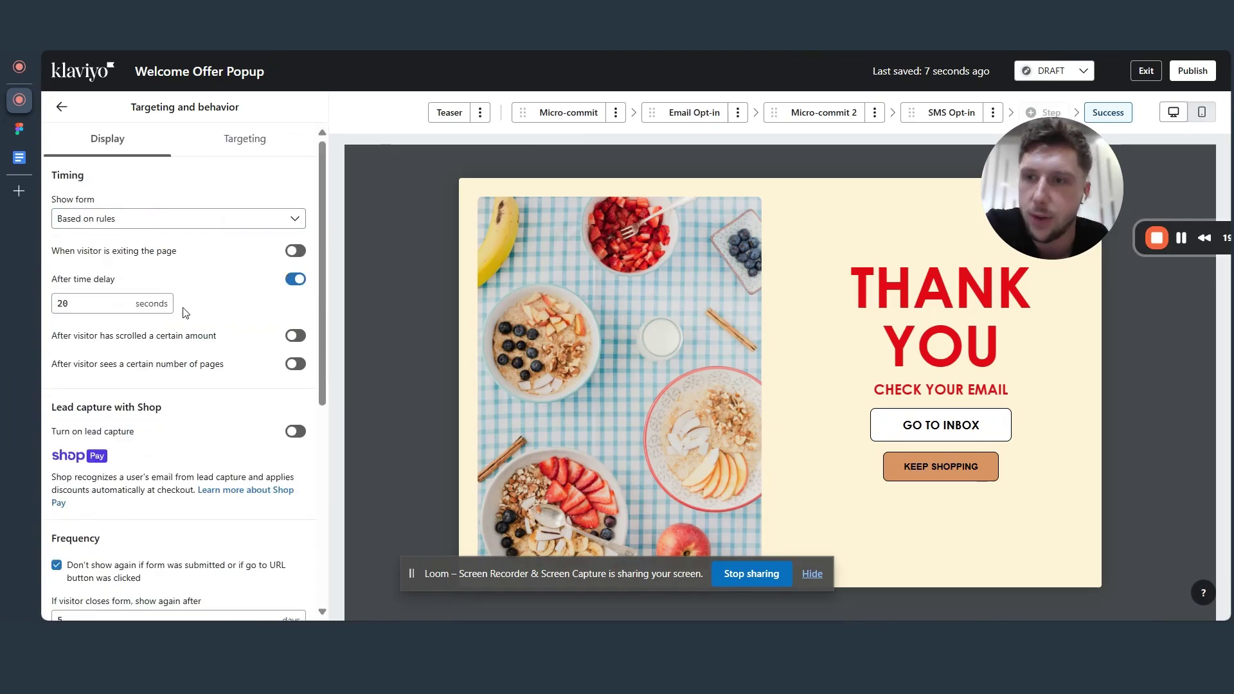
scroll(185, 313, "down", 6)
scroll(184, 324, "up", 6)
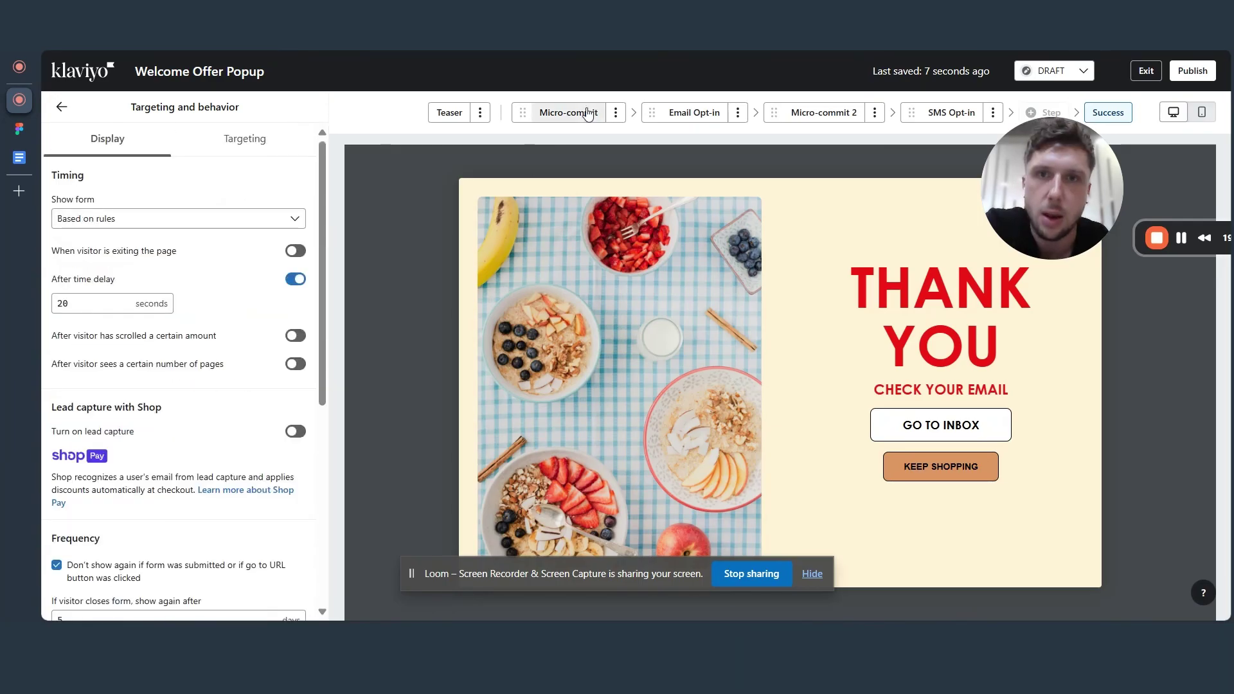
left_click(587, 114)
left_click(951, 114)
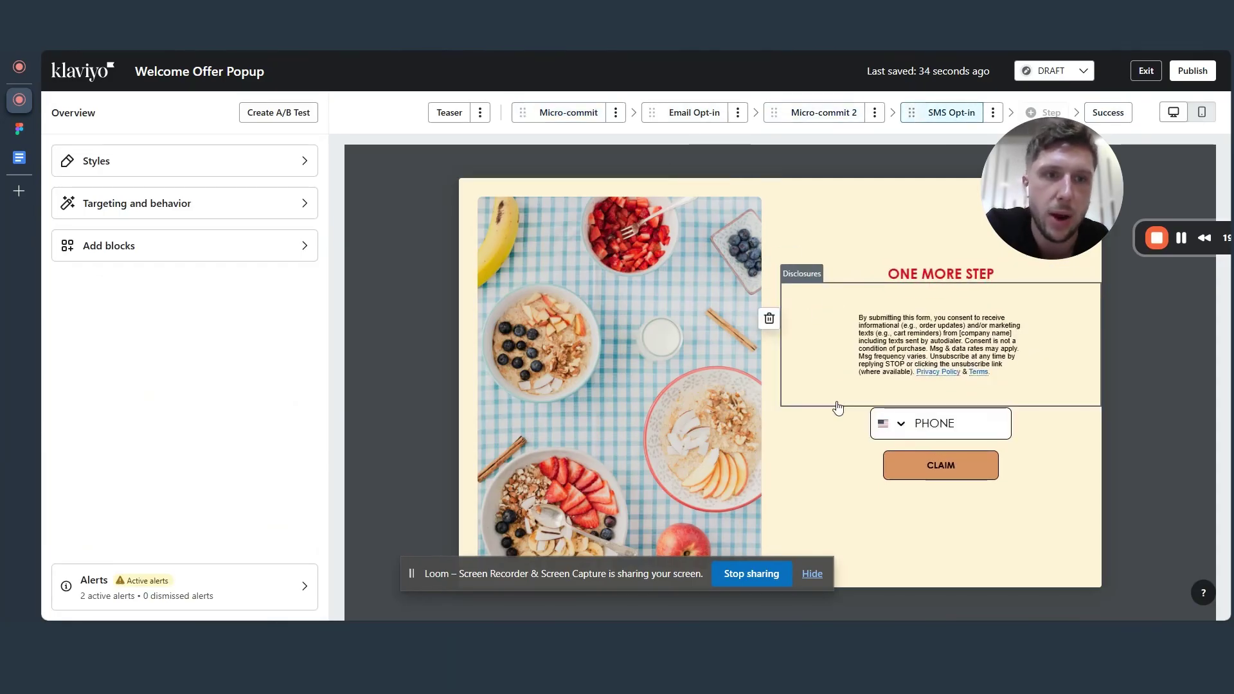
left_click(571, 112)
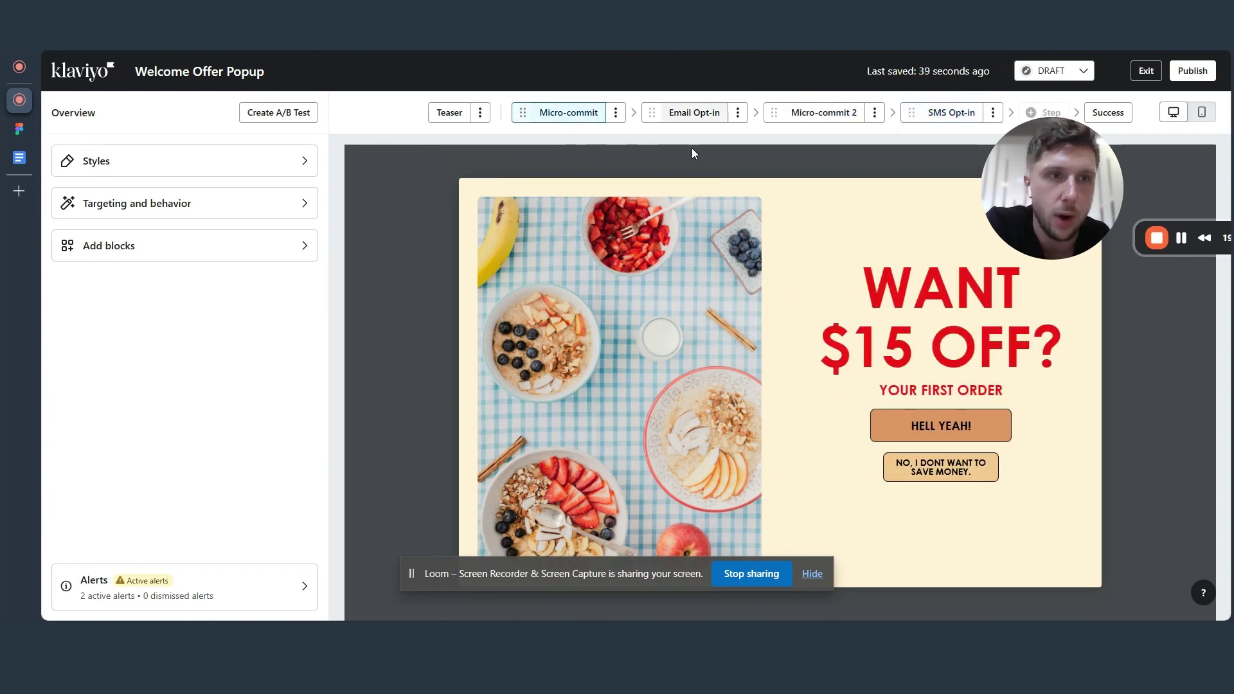
left_click_drag(1085, 185, 946, 234)
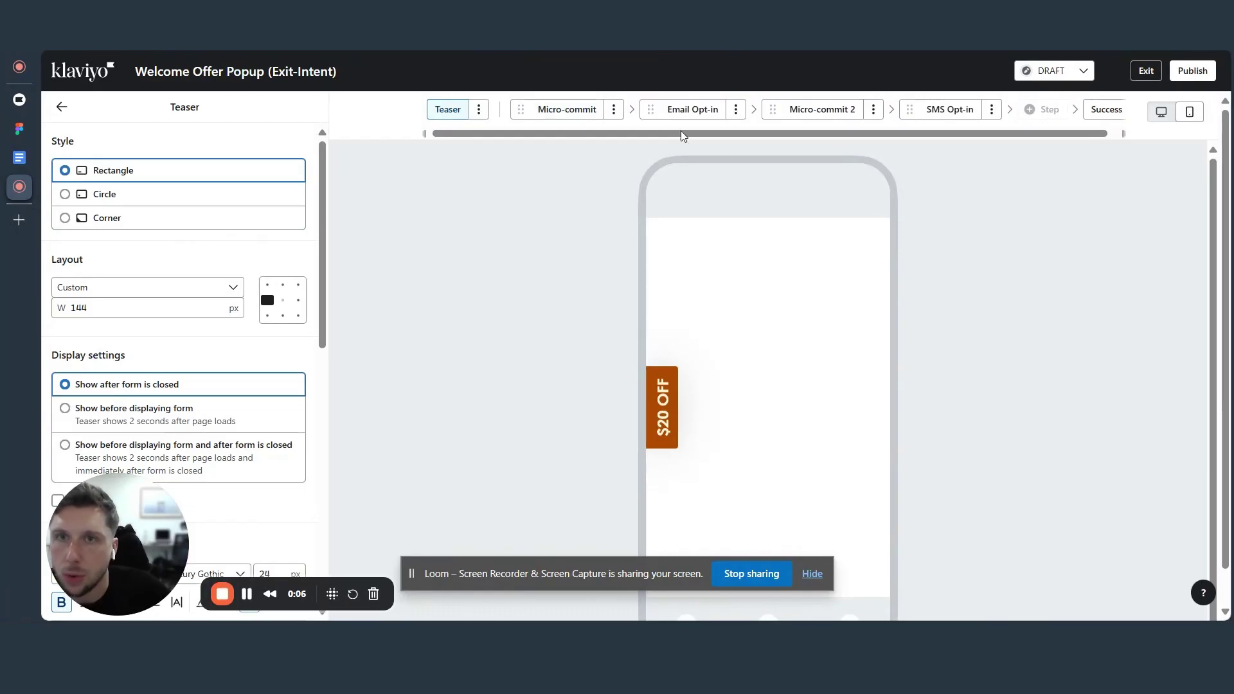
View the exit-intent popup in desktop preview and inspect the heading and subheading of its Micro-commit step
left_click(1162, 113)
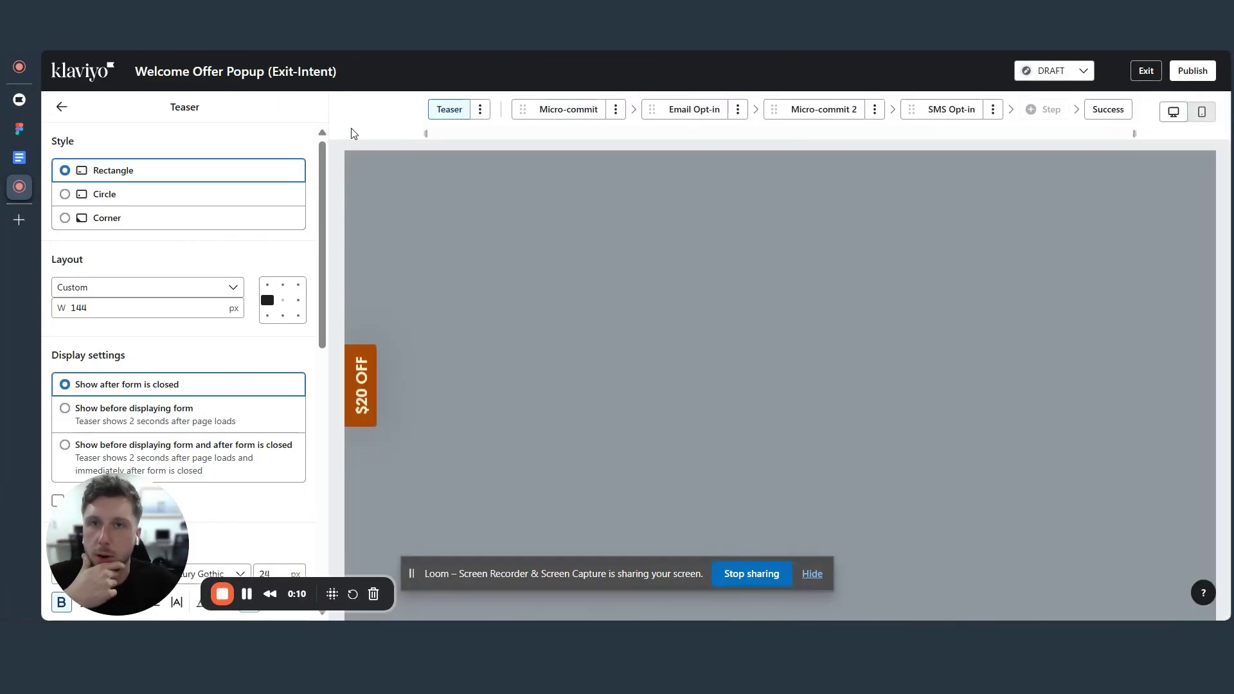
left_click(62, 107)
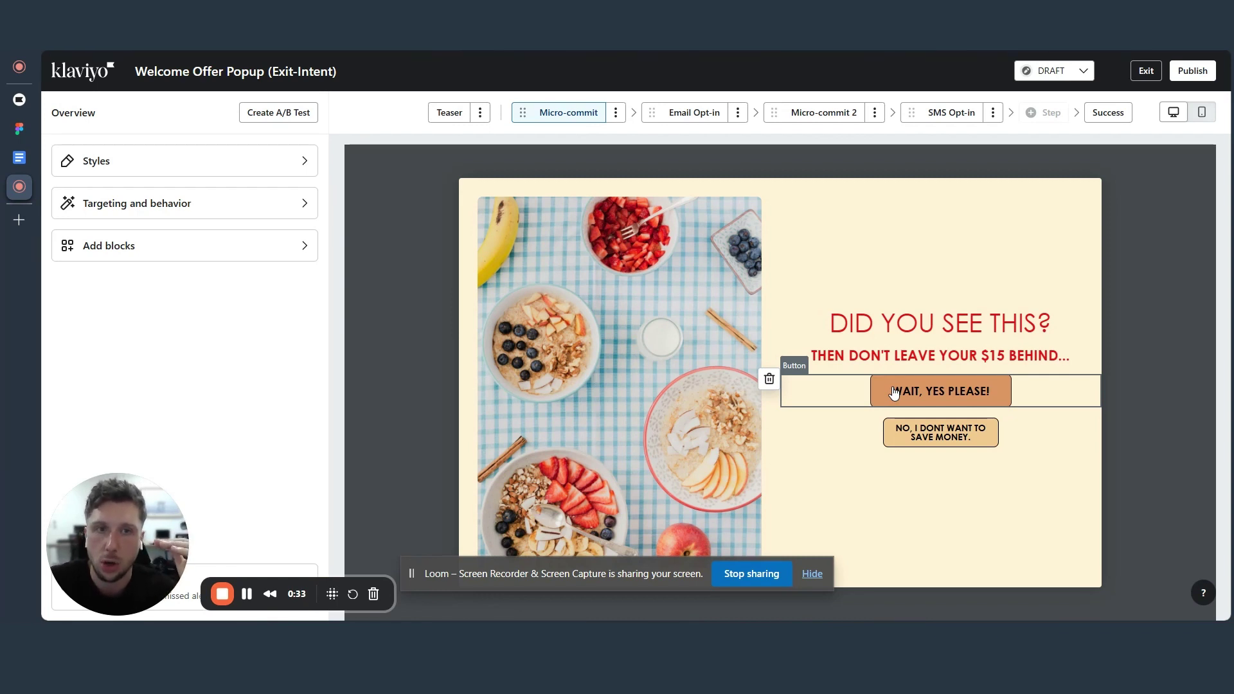
left_click(869, 321)
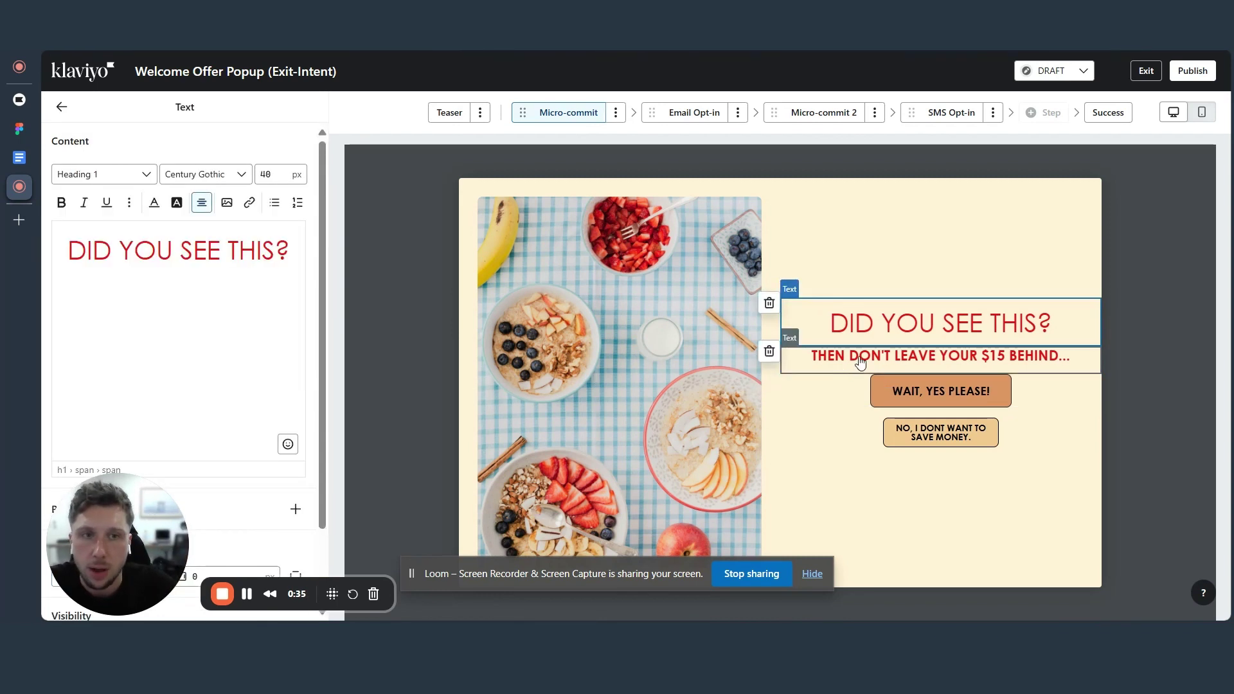
left_click(1007, 366)
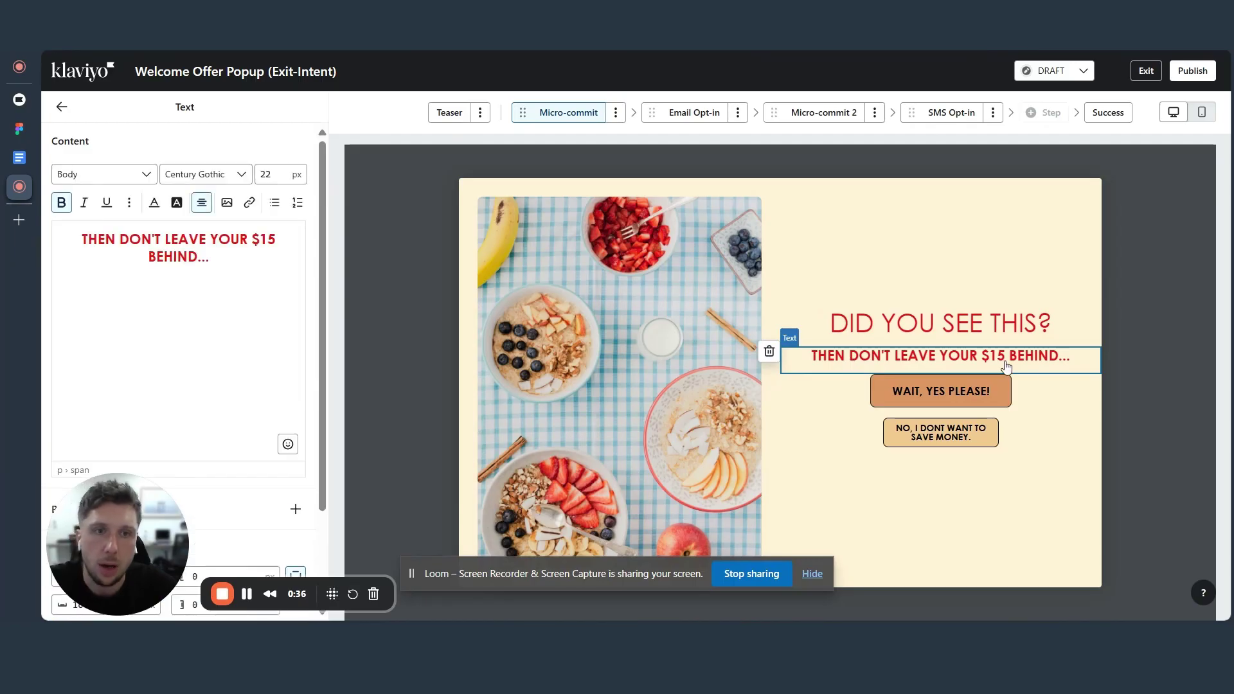
Change the Micro-commit step's main button text to "WAIT, YES I WANT IT!"
left_click(985, 398)
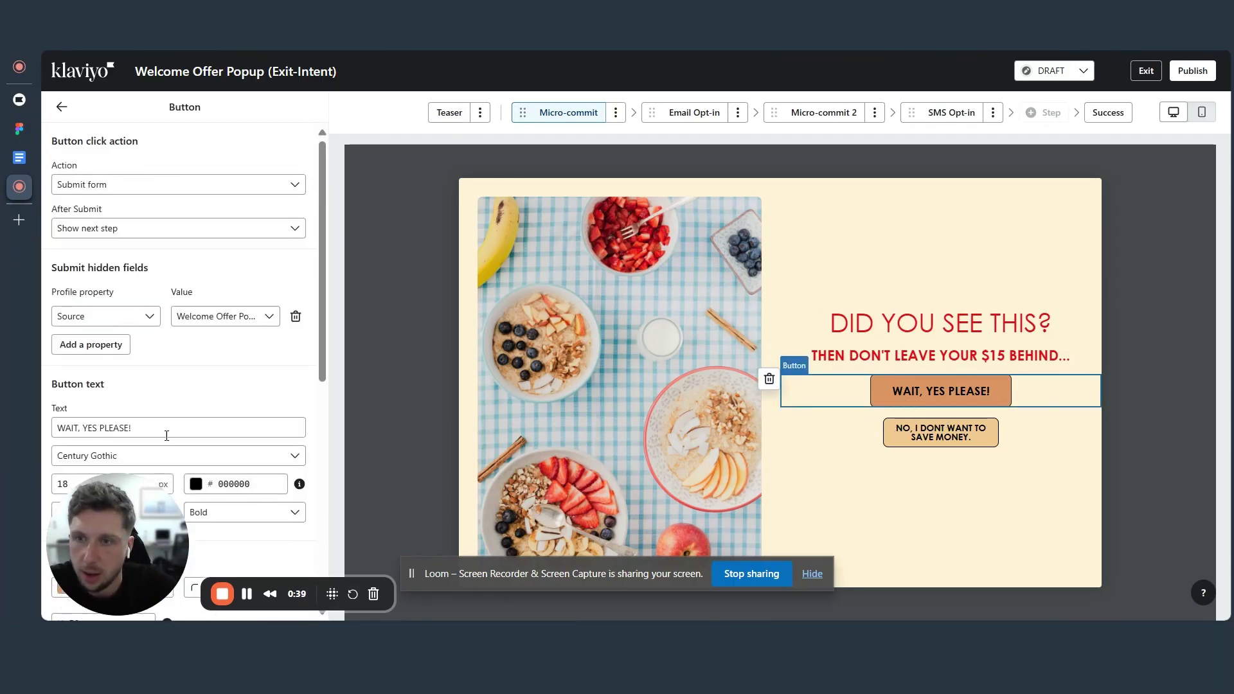
left_click_drag(164, 428, 111, 426)
key("BackSpace")
key("BackSpace")
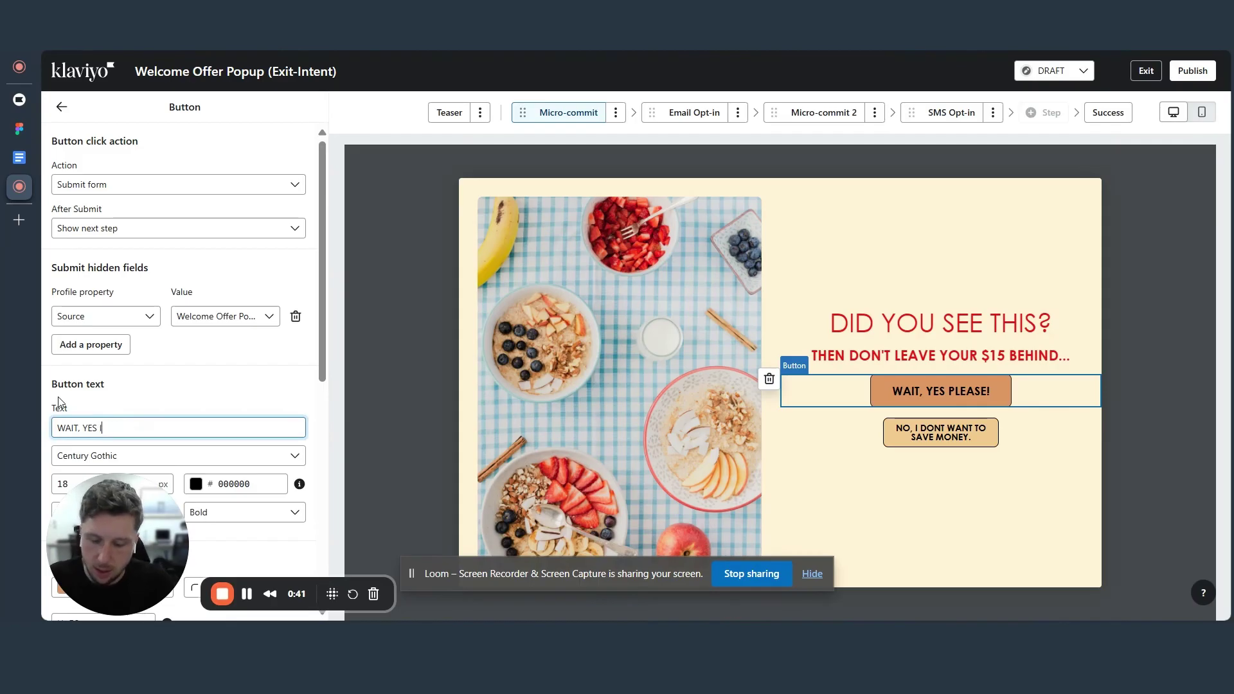
type("I WANT IT!")
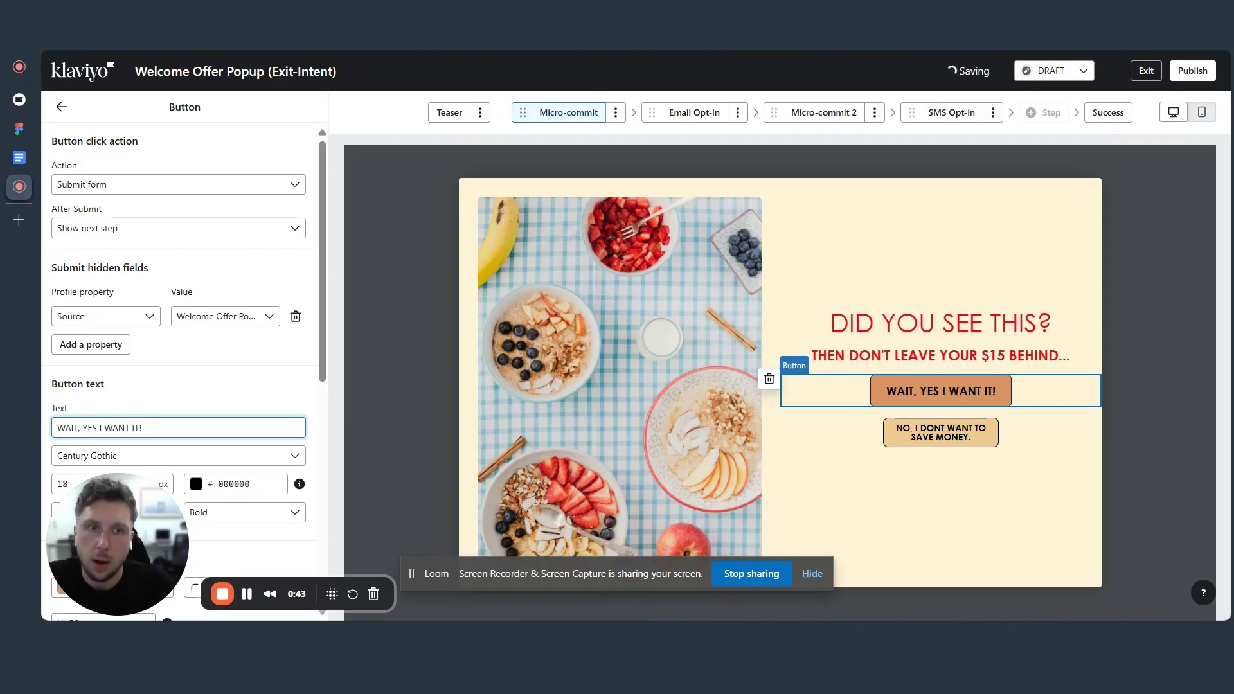
Examine the decline button's close action and the exit-intent popup's display timing, visitor, URL and location targeting
left_click(979, 422)
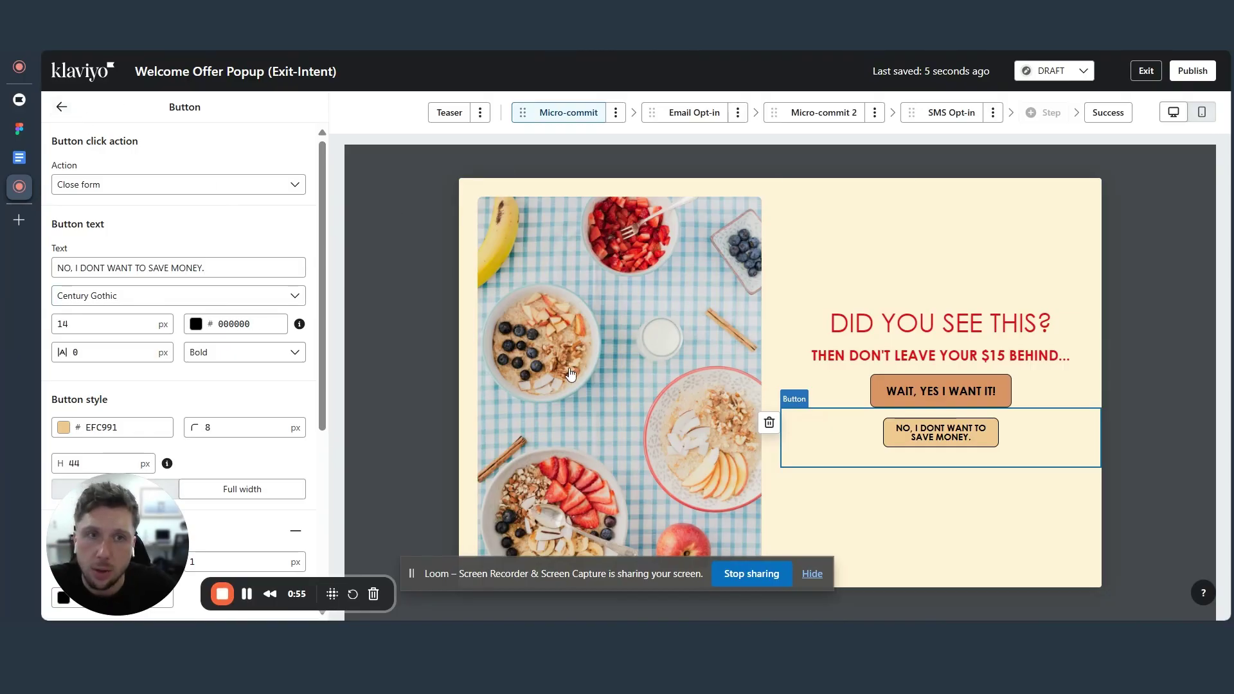
left_click(62, 107)
left_click(252, 212)
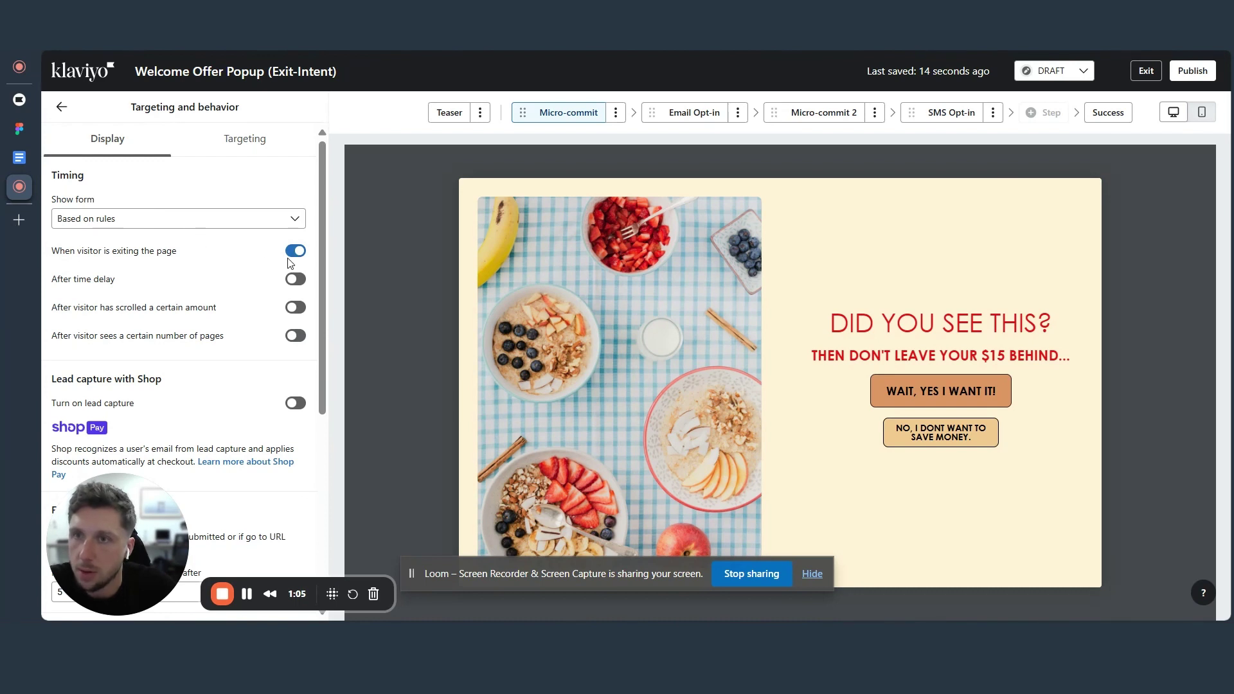
left_click(260, 140)
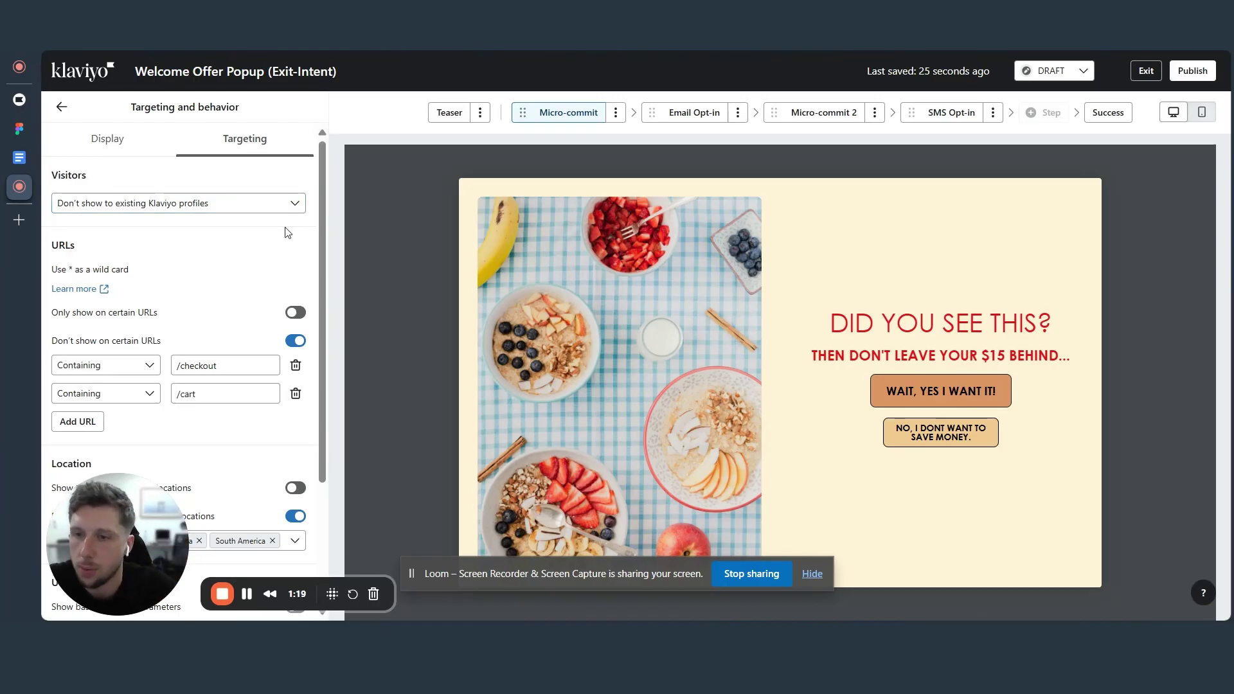
left_click(126, 147)
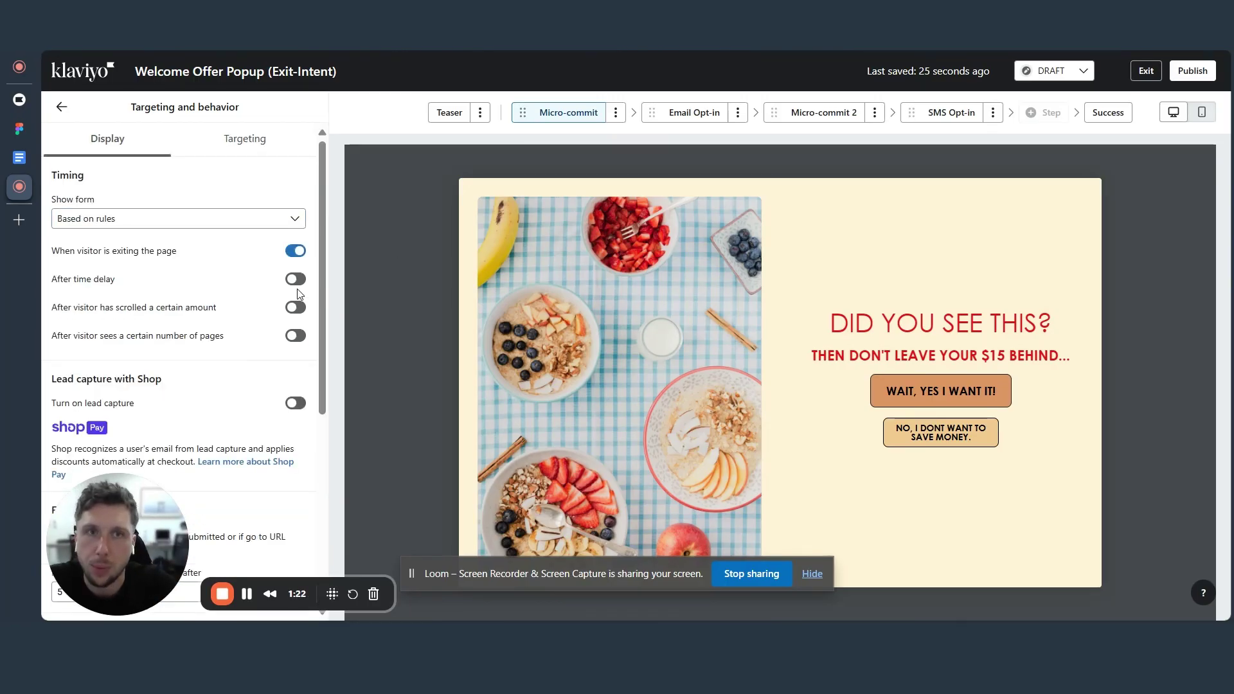